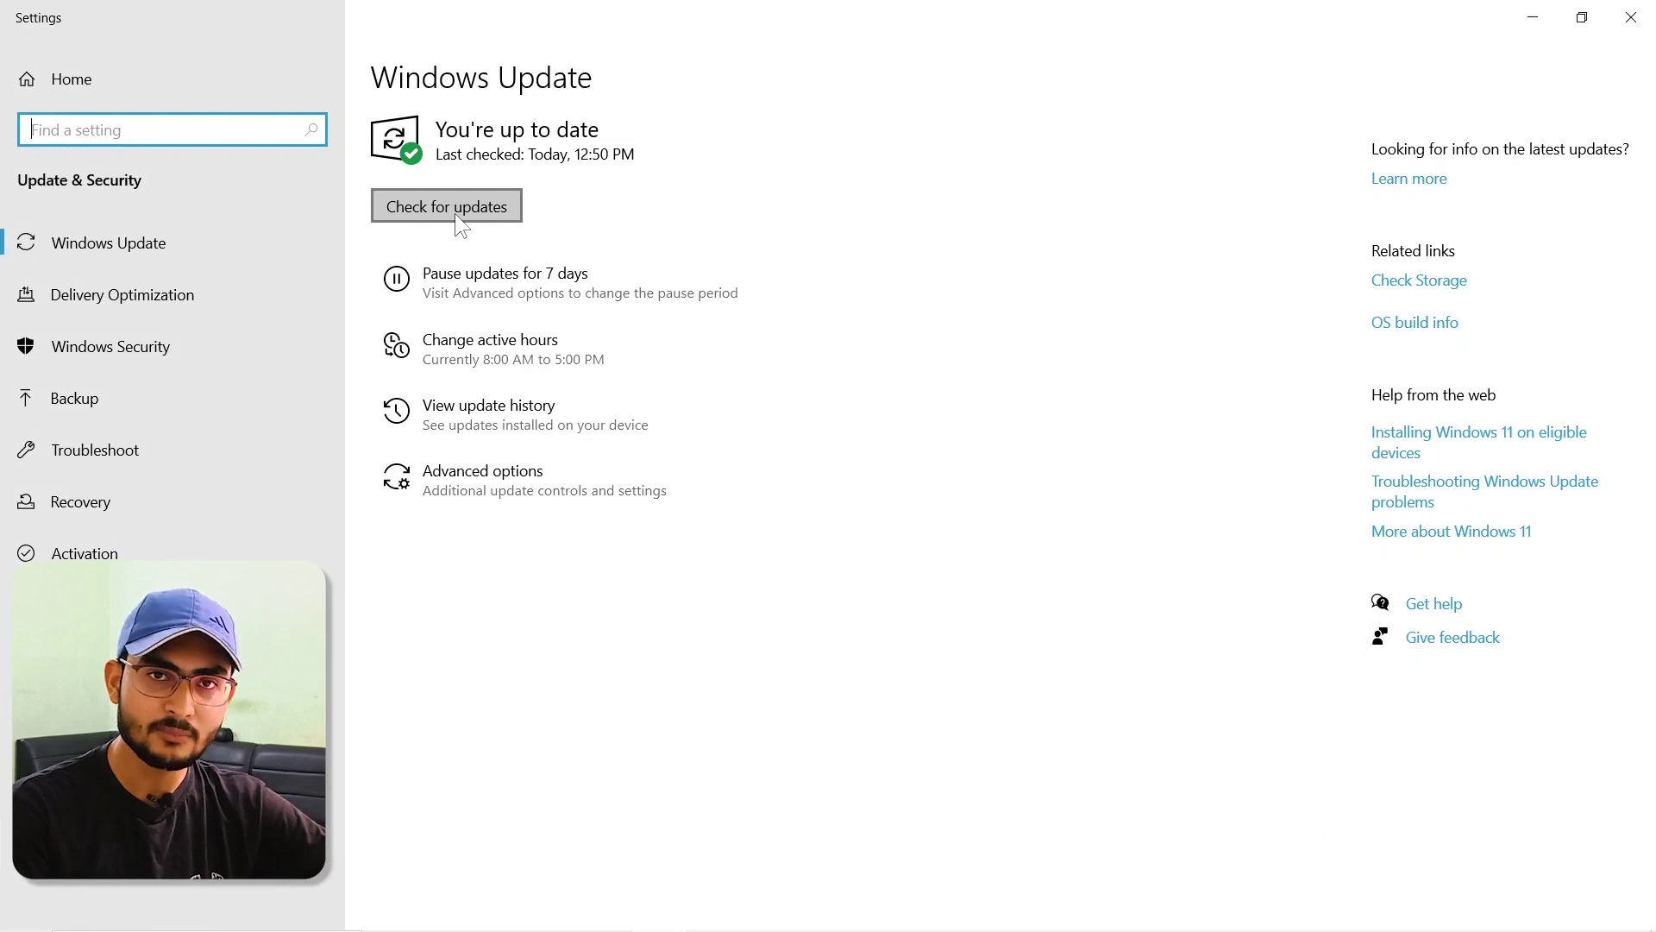
Check for new Windows updates
click(458, 208)
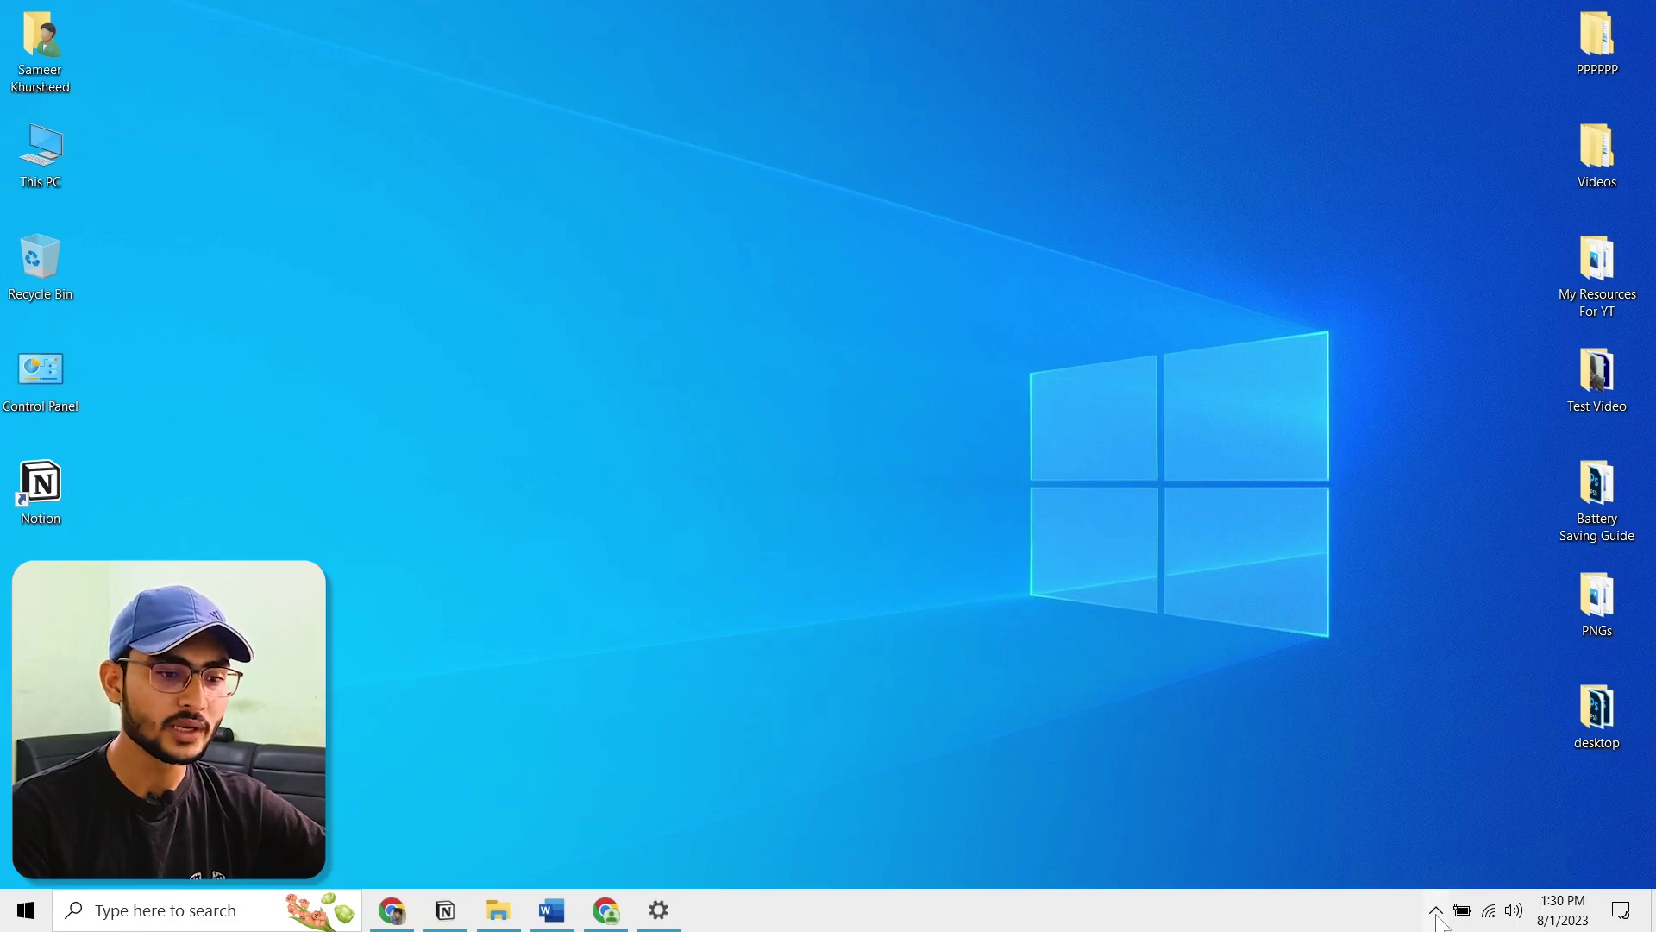
Open the Virus & threat protection page in Windows Security and review its options
click(1436, 912)
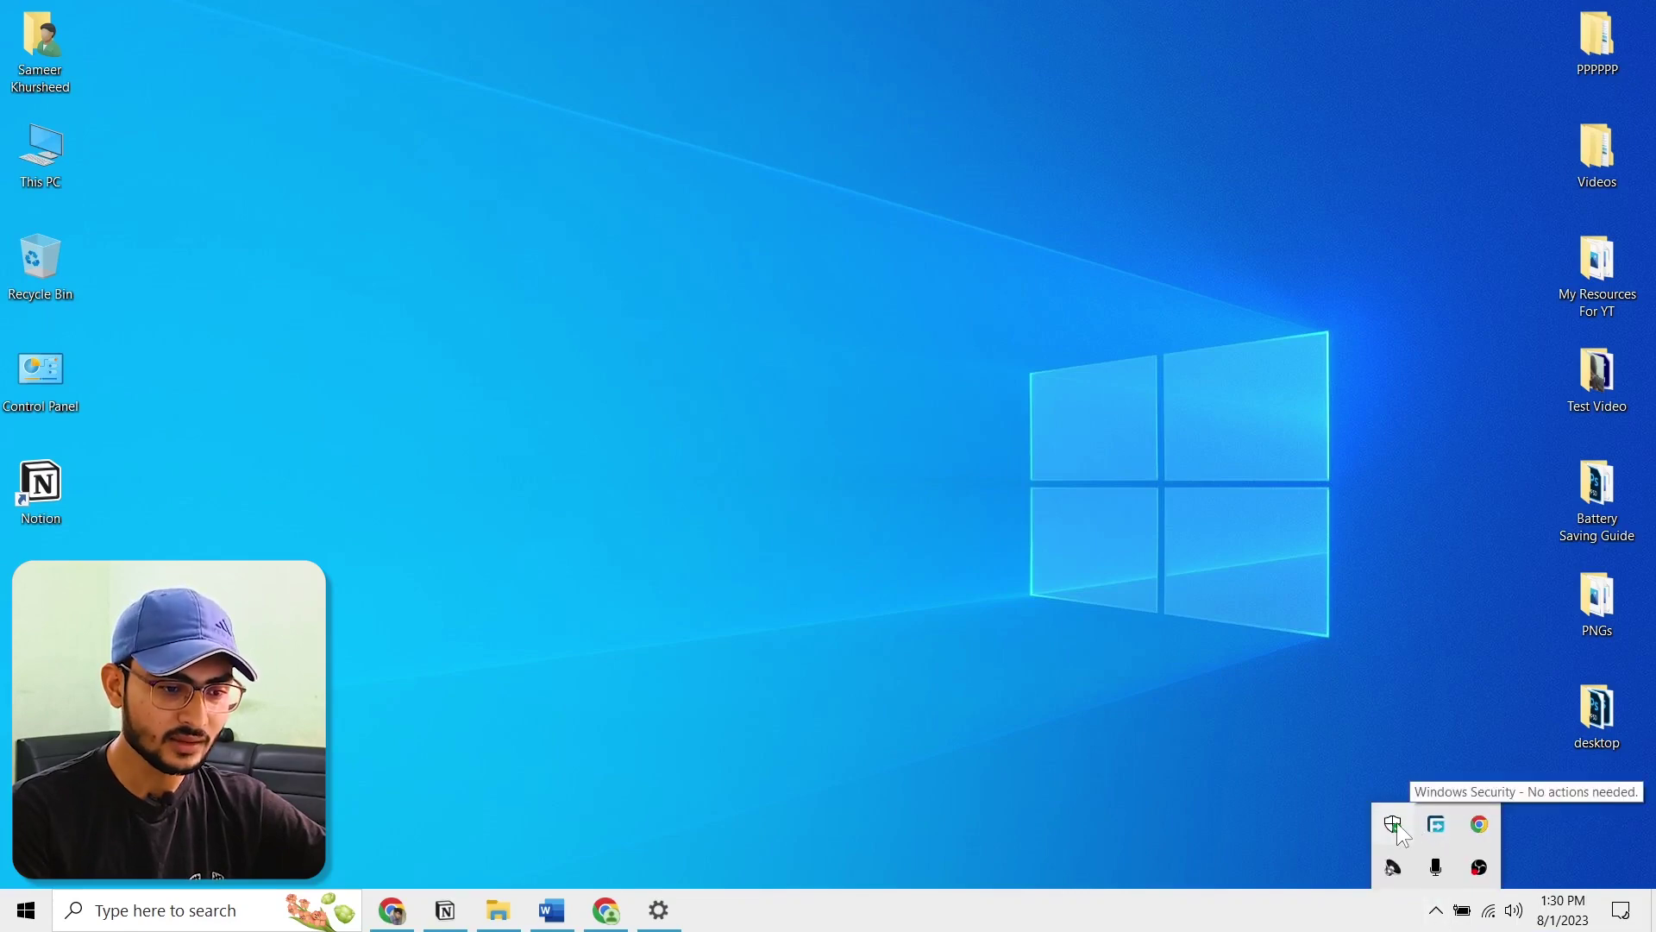
click(1394, 825)
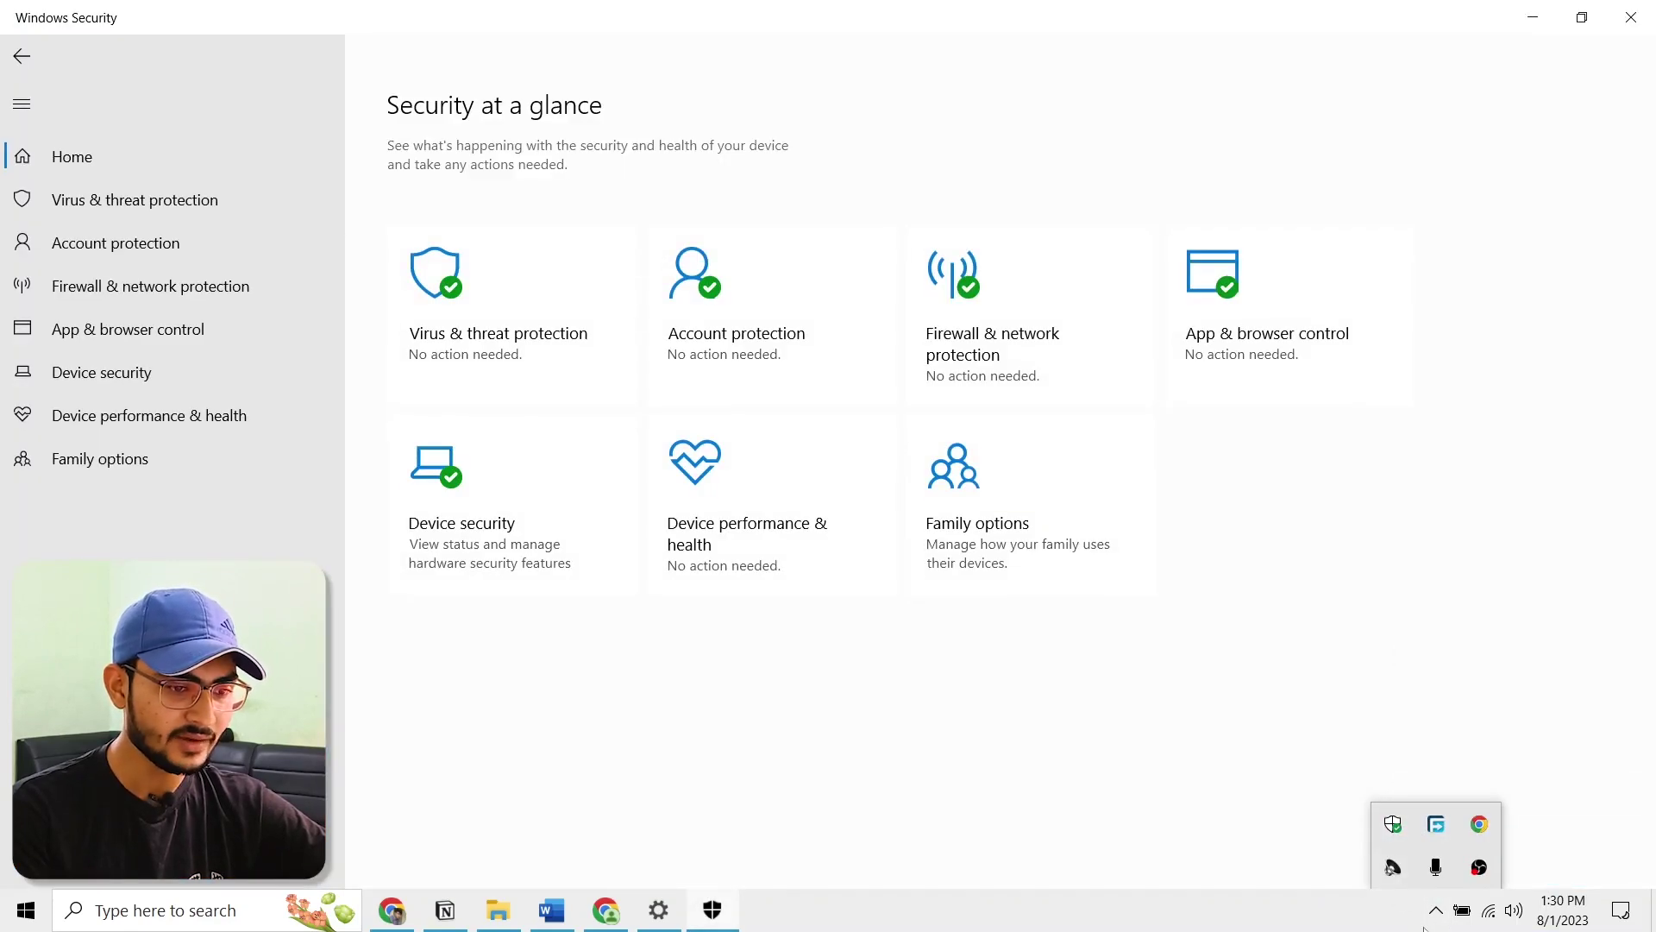
click(1436, 912)
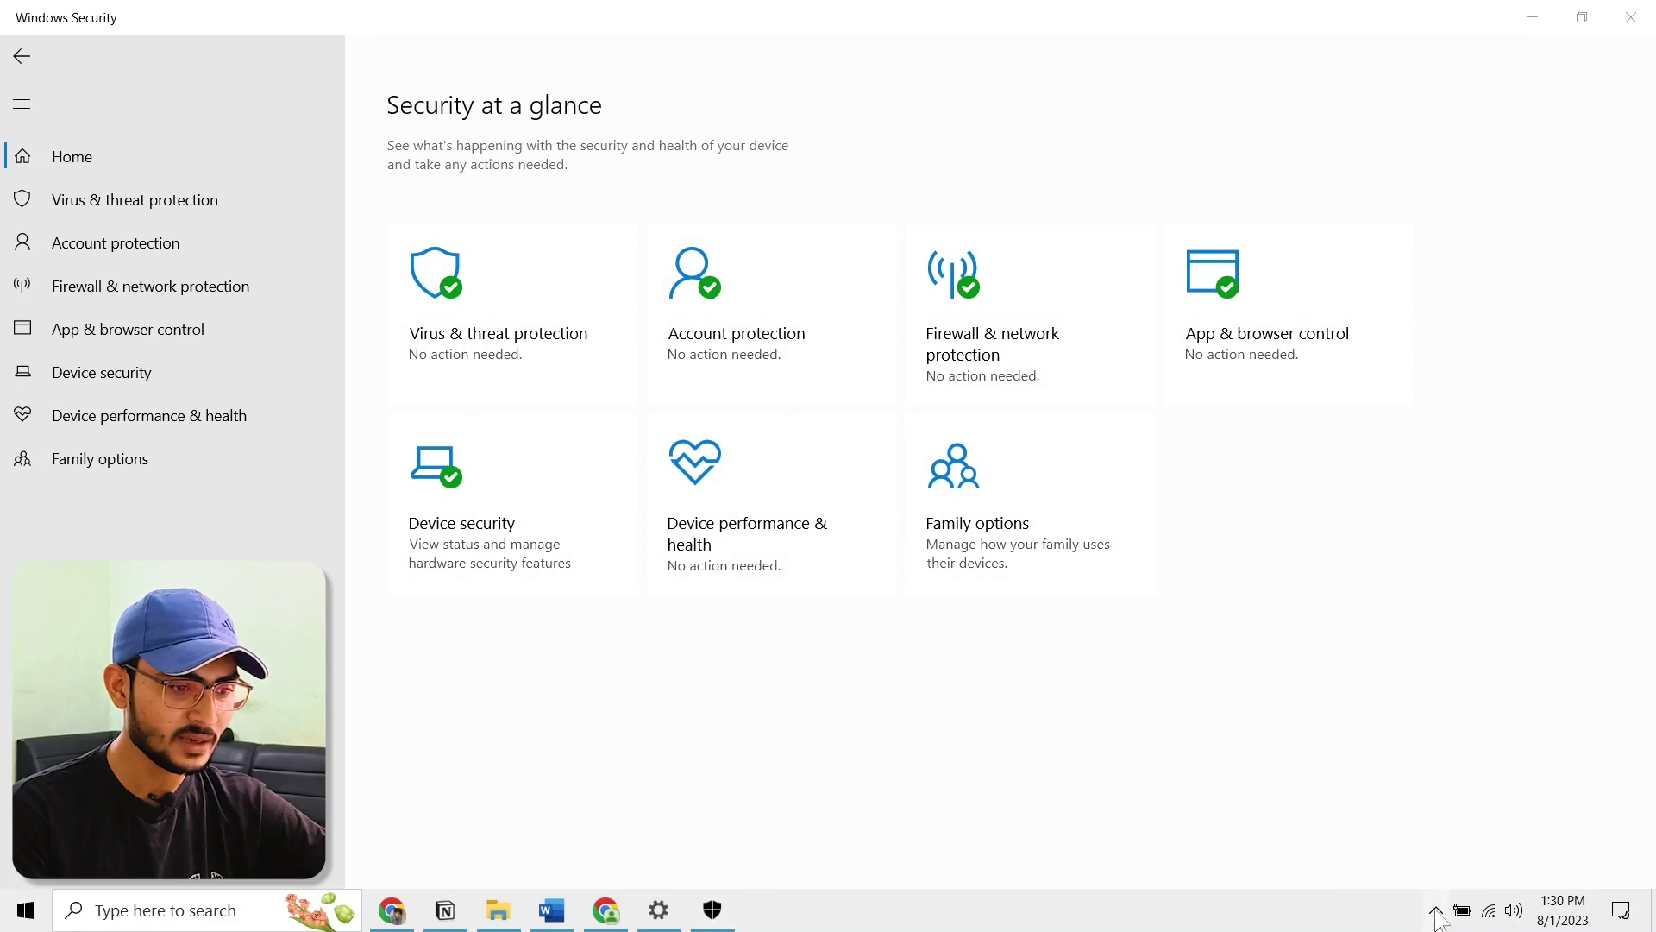
click(531, 314)
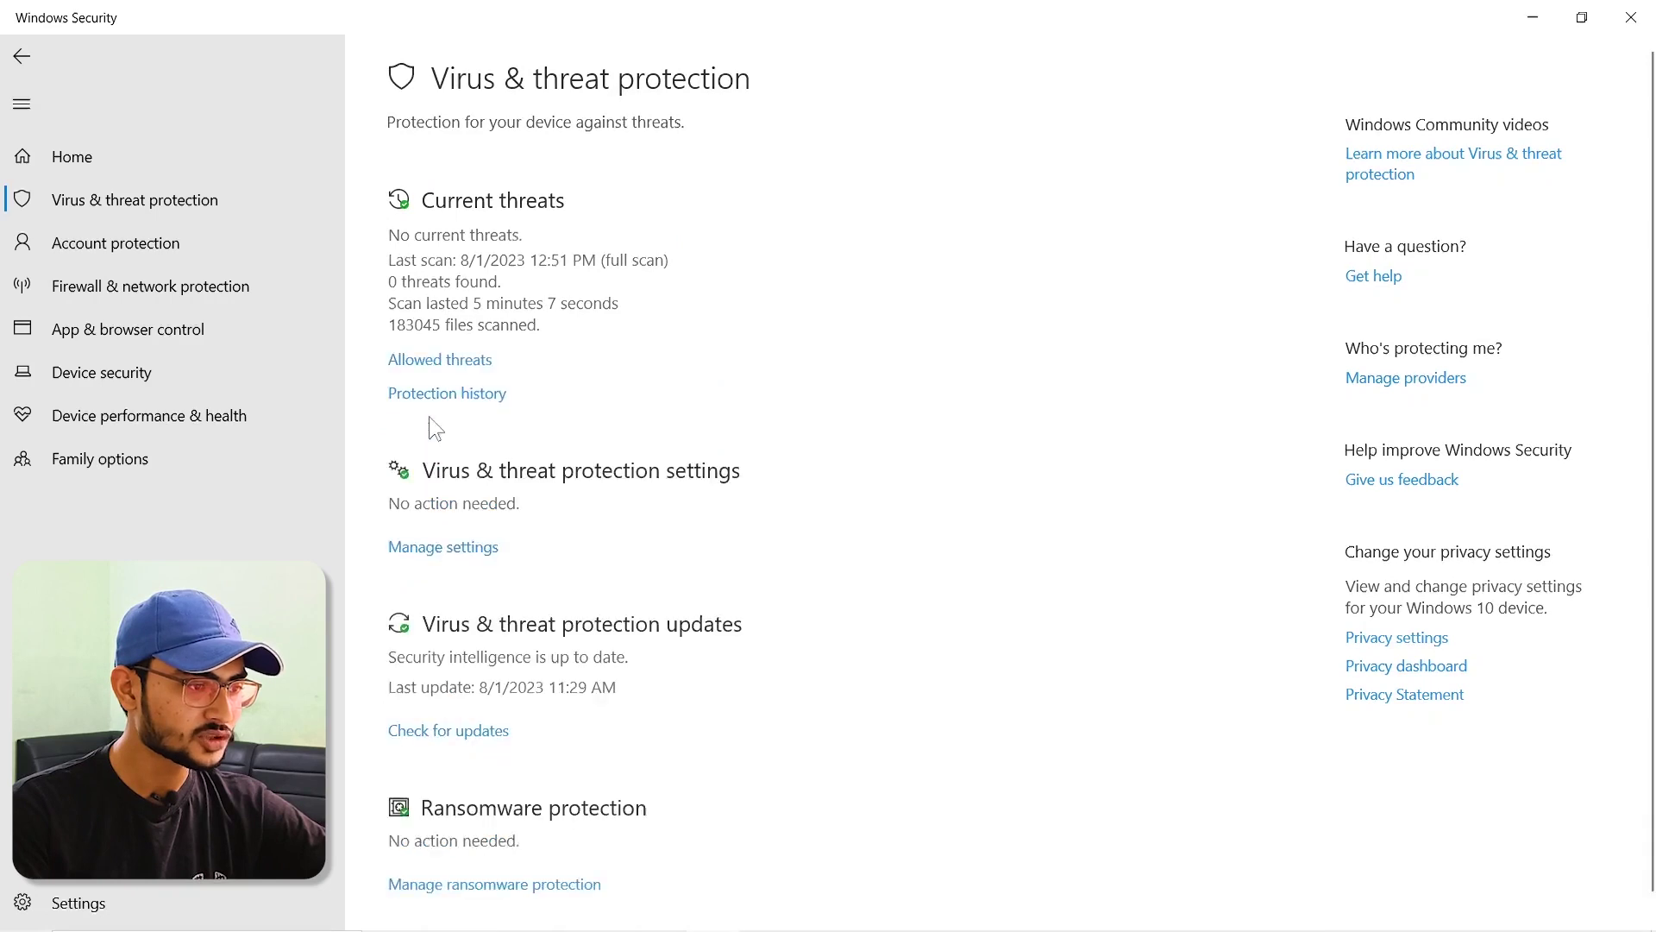
click(428, 418)
click(398, 494)
scroll(776, 673, down, 1)
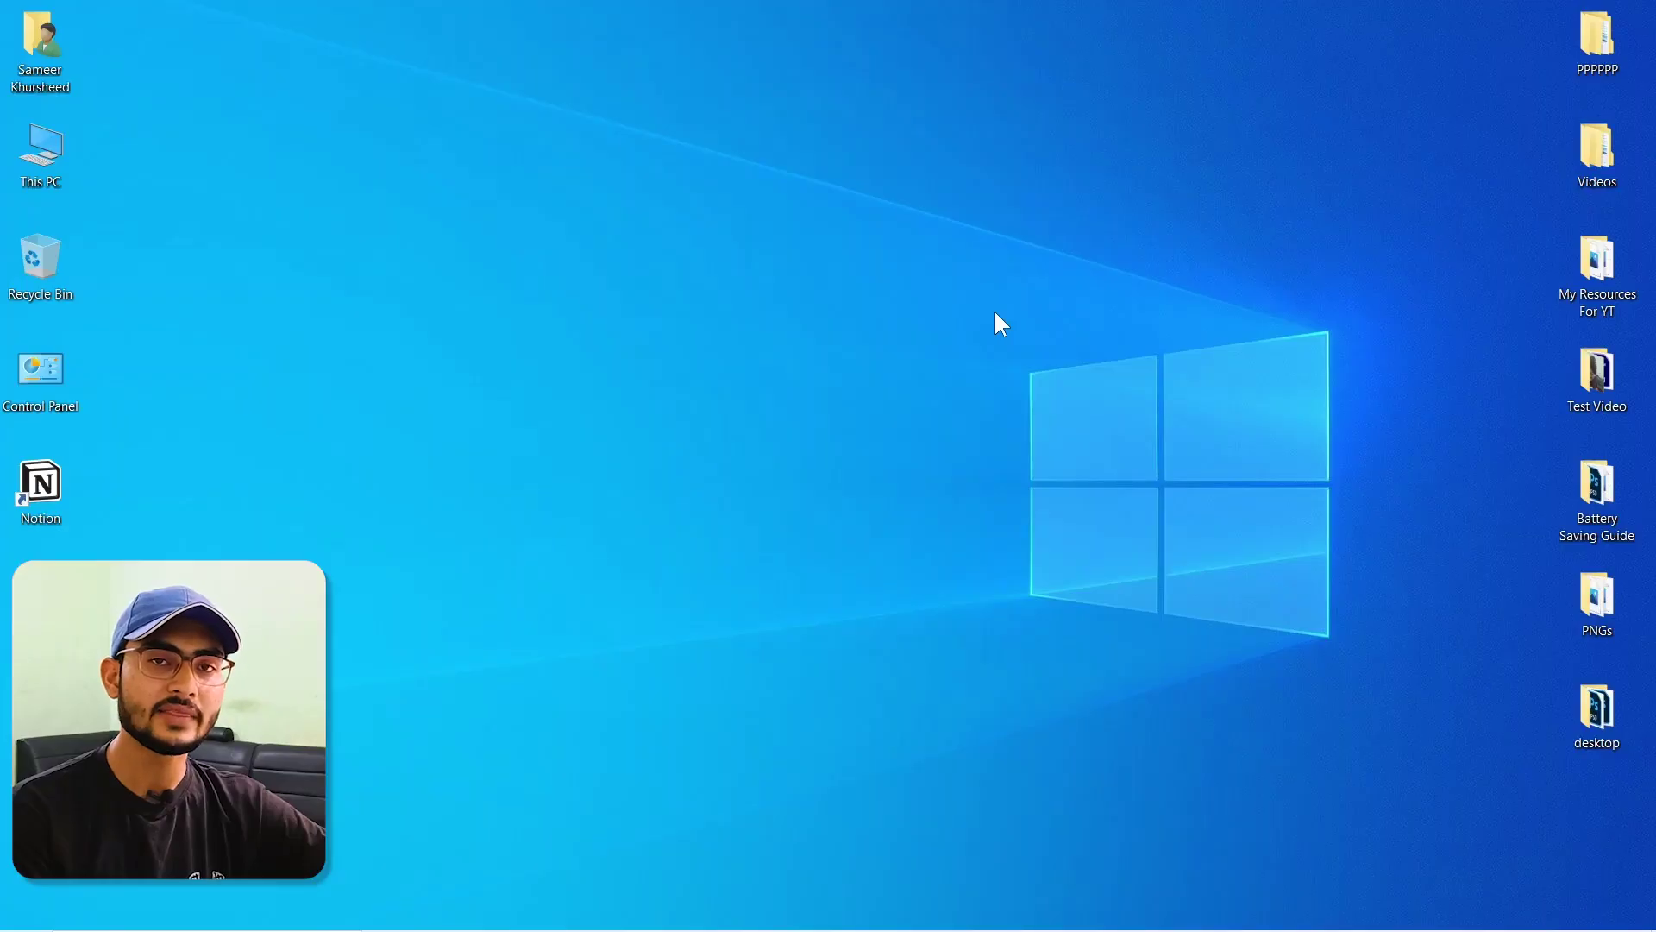
Refresh the desktop three times
right_click(885, 227)
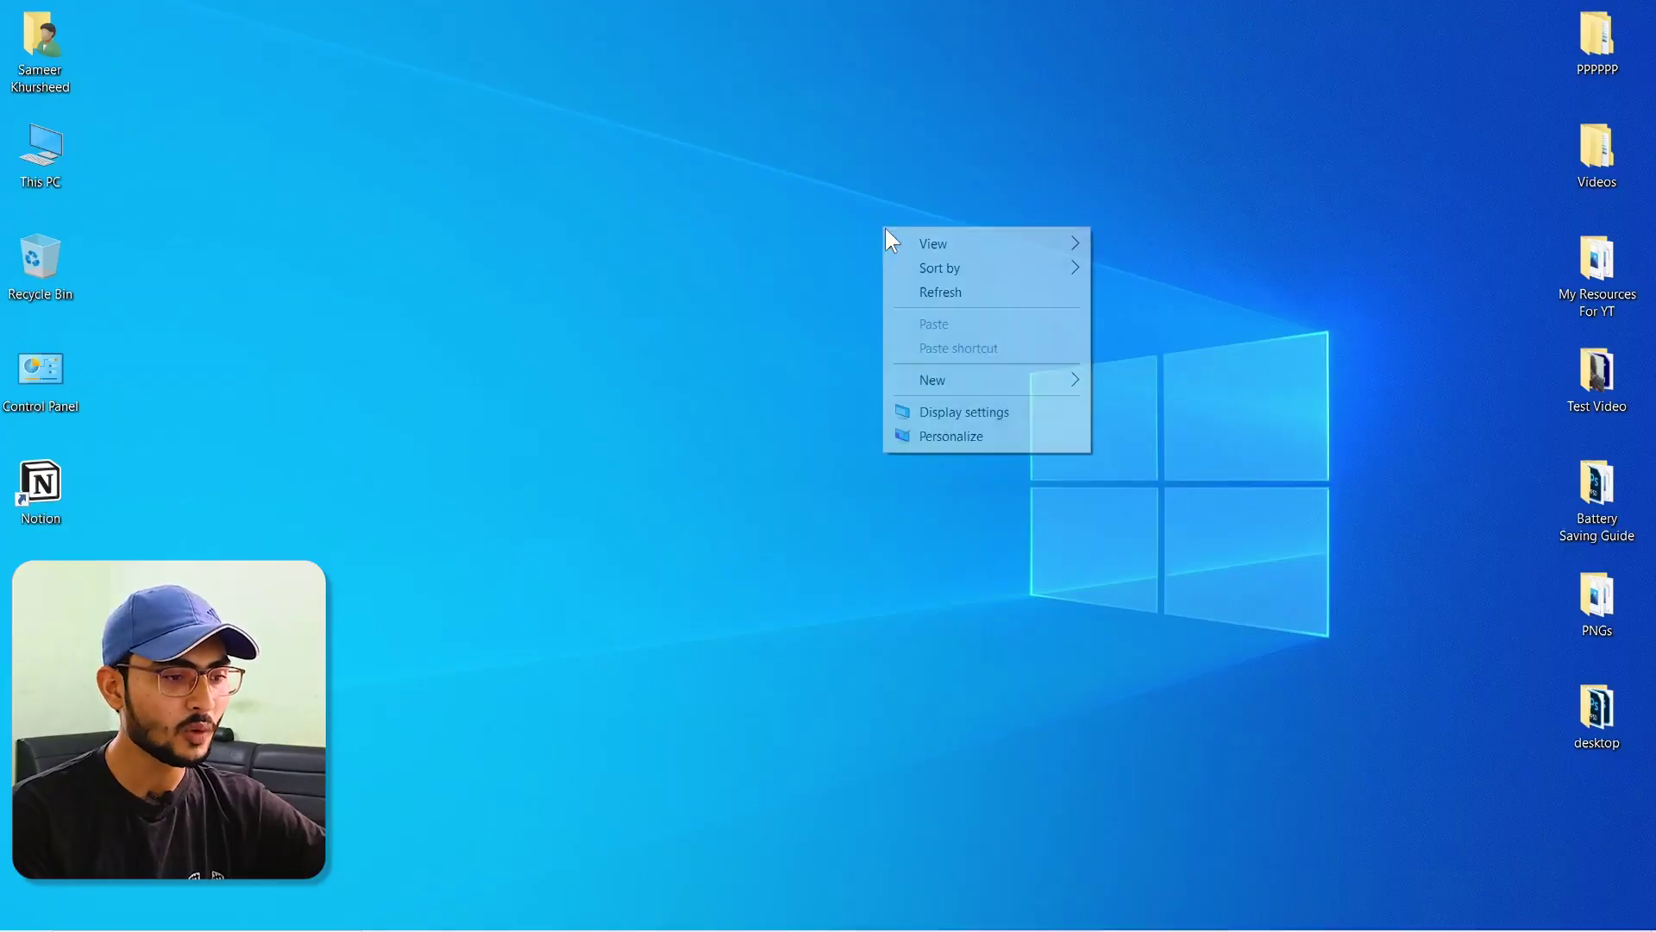
click(913, 289)
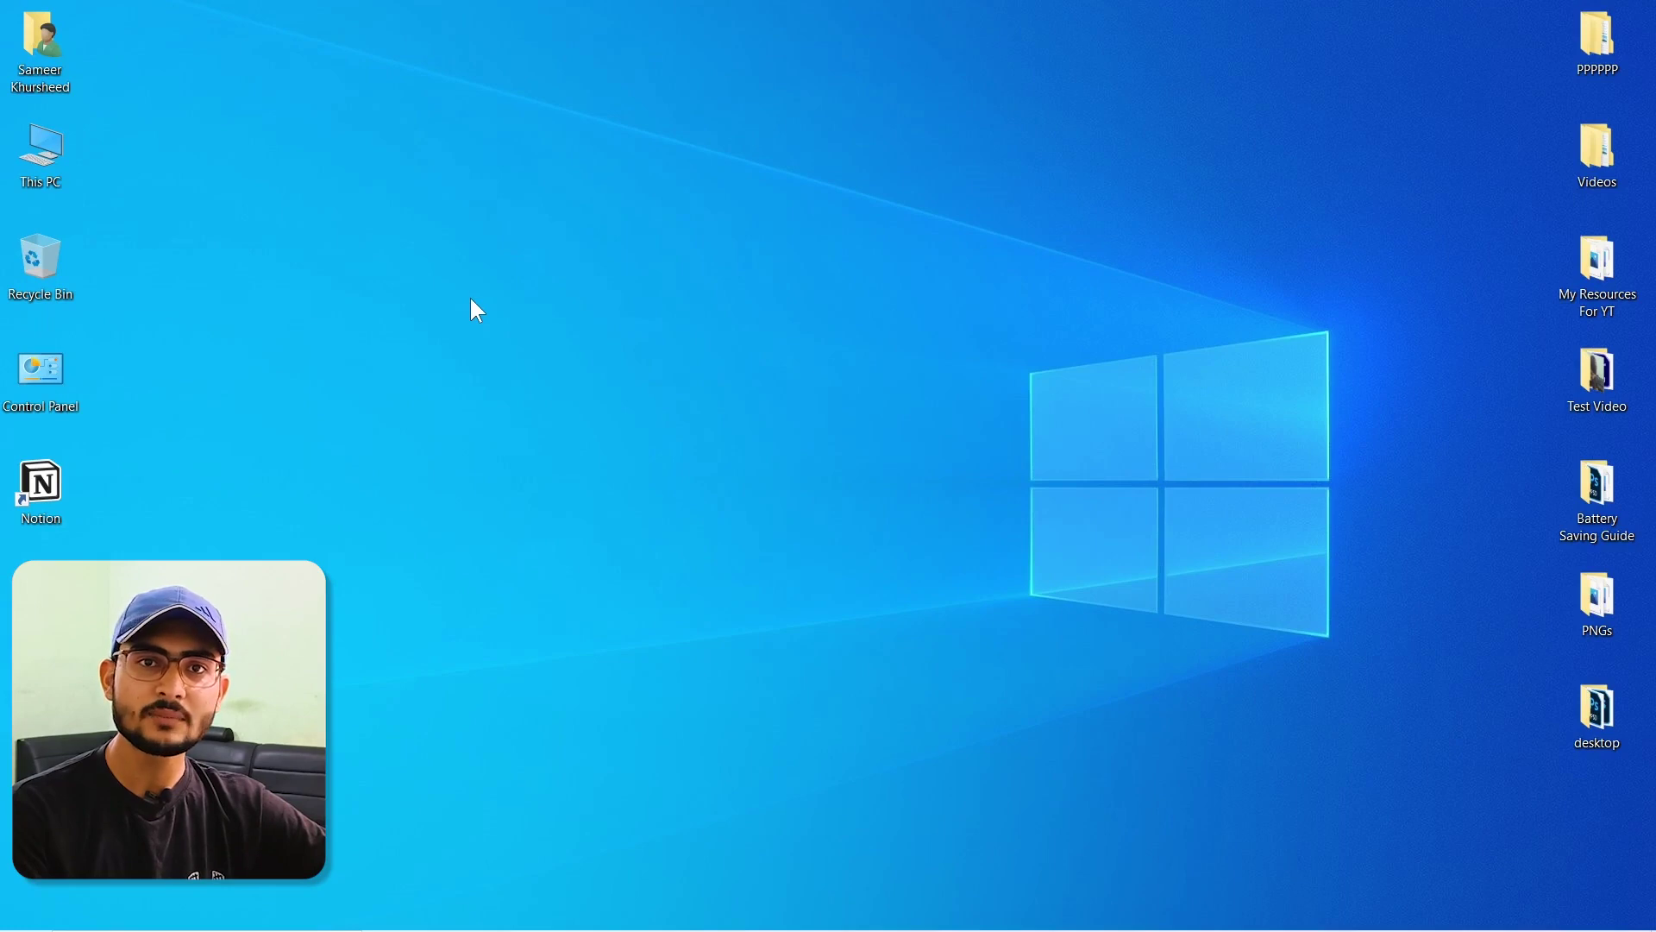
right_click(532, 285)
click(573, 338)
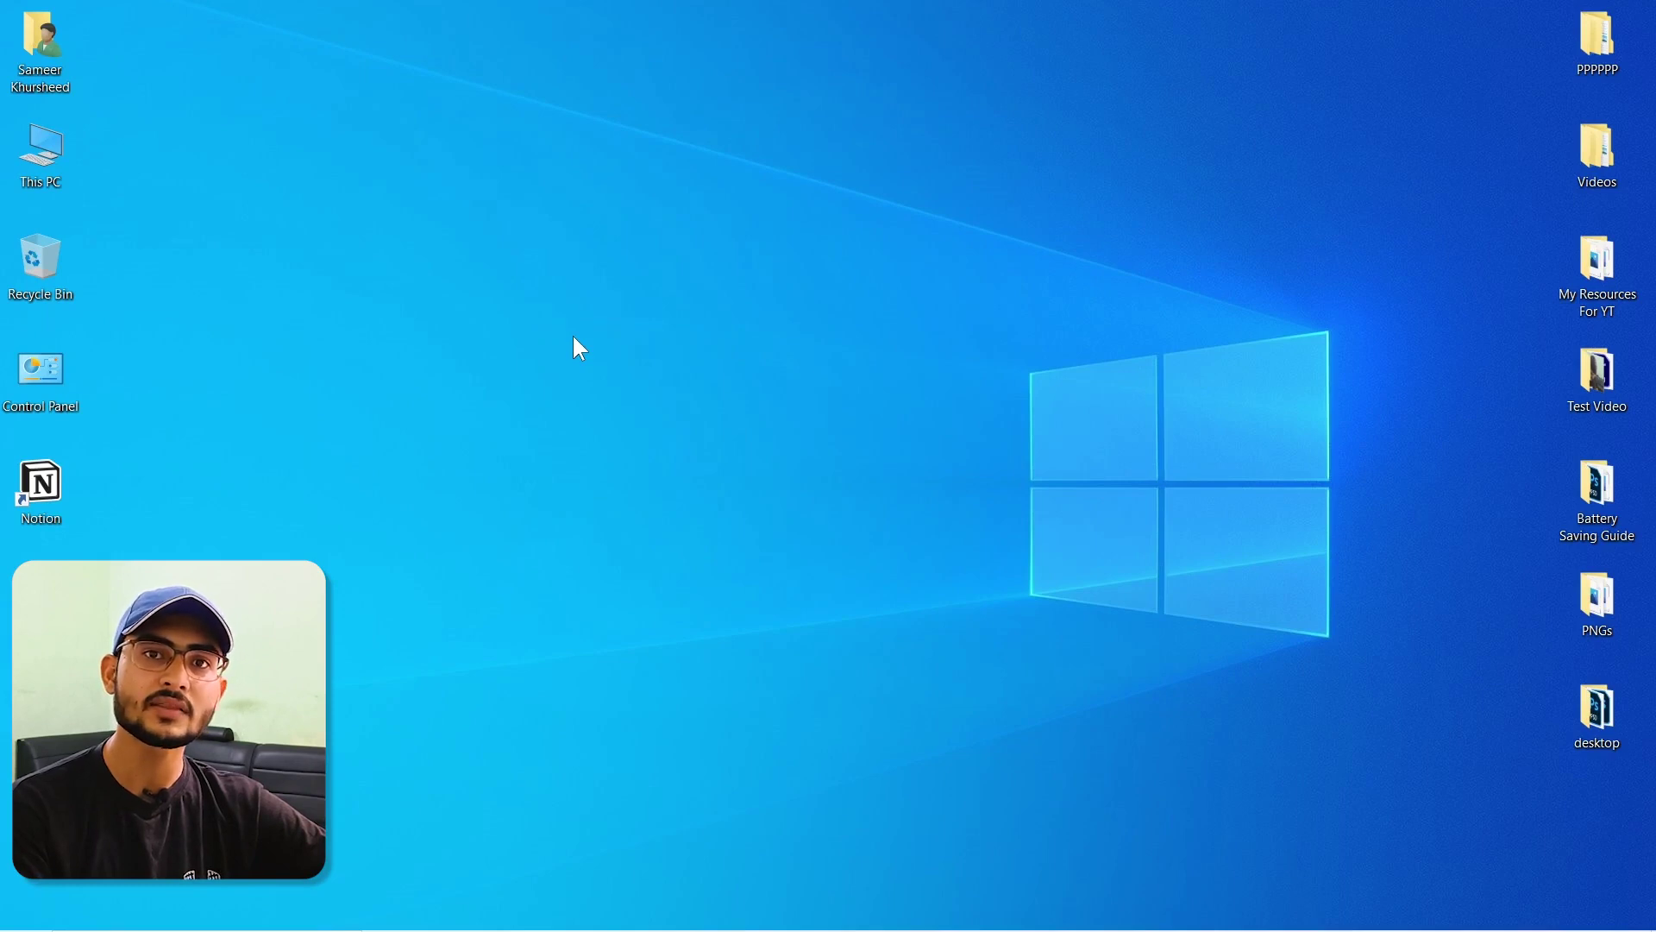
right_click(602, 293)
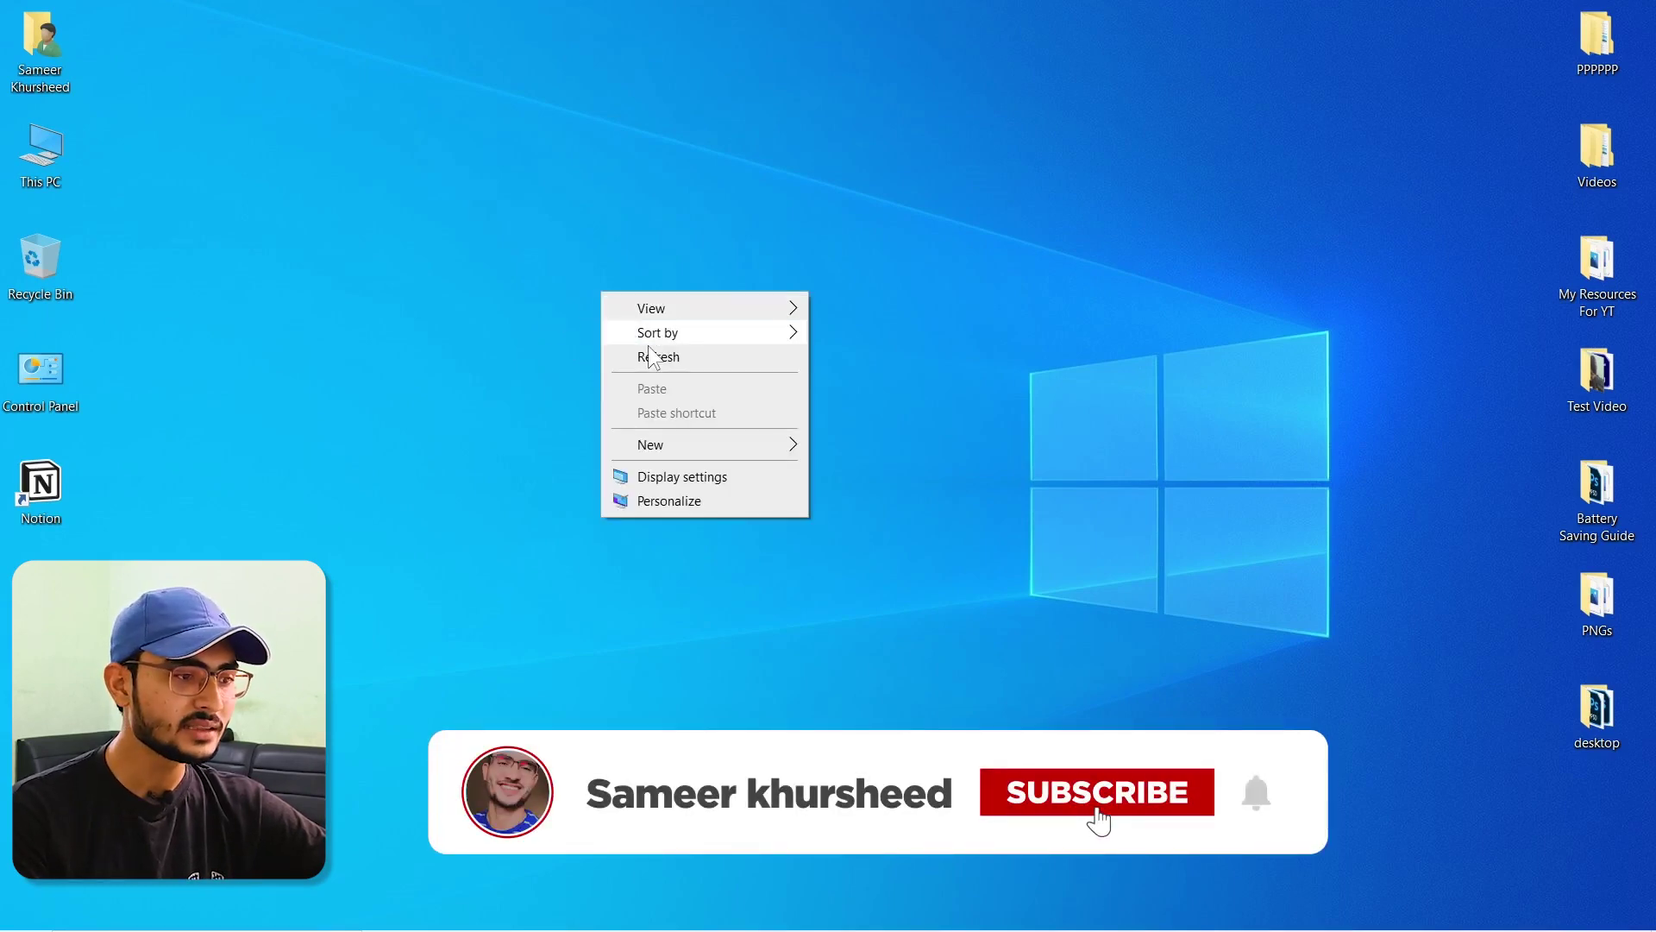
click(649, 354)
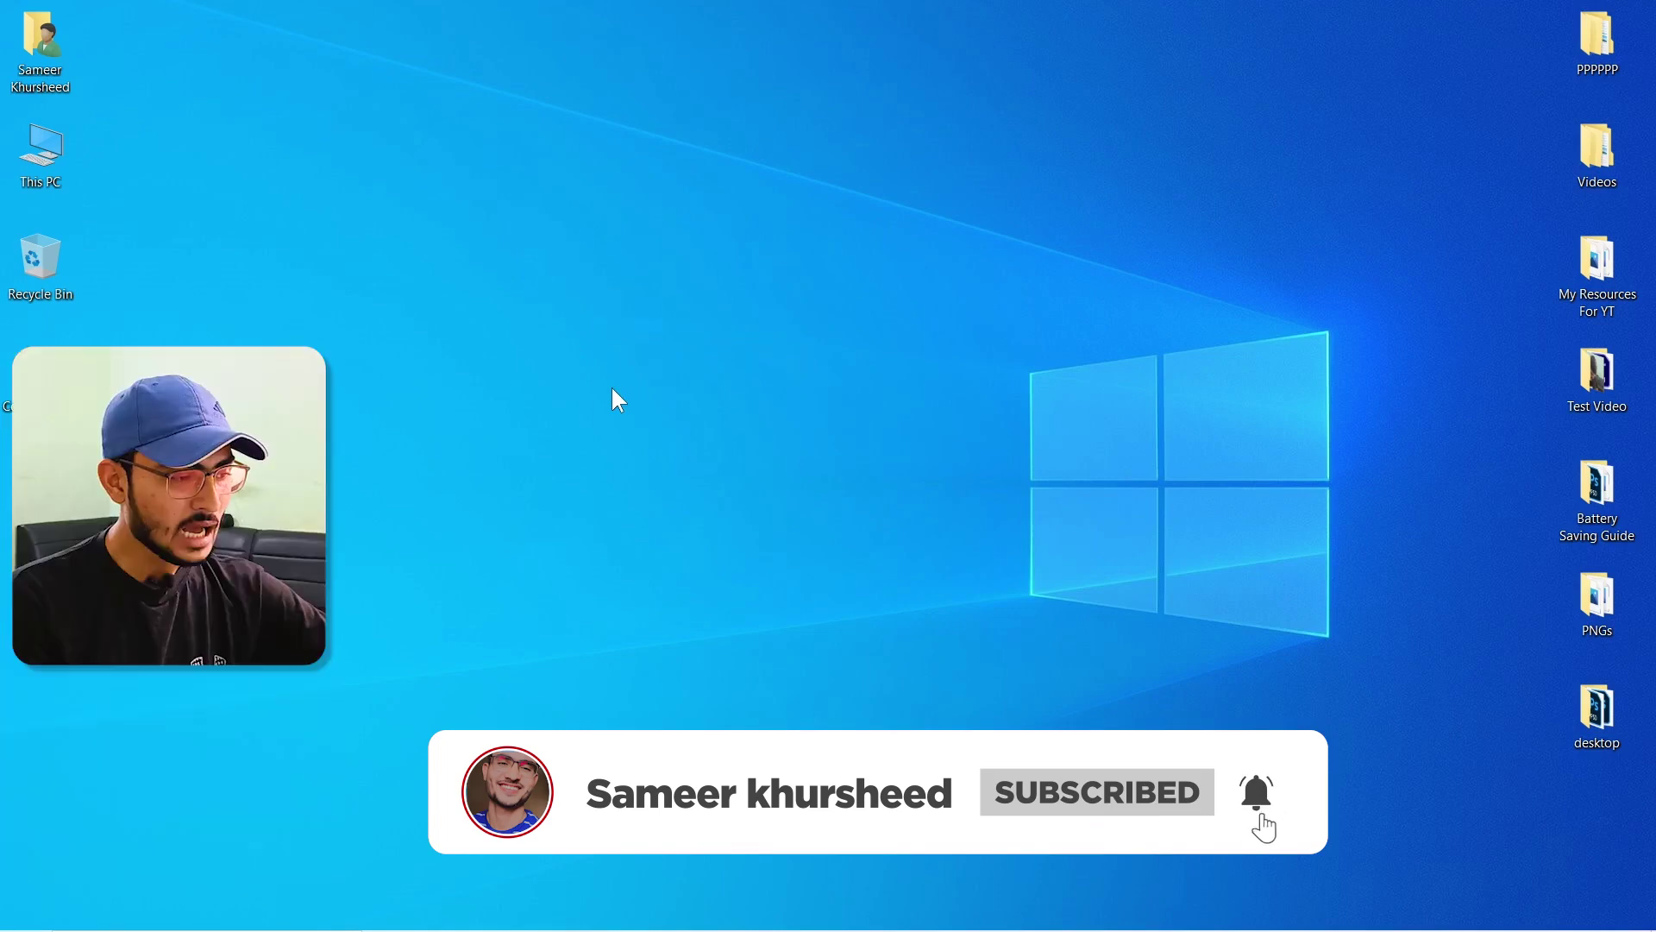
Open the temporary files folder by running %temp%
key(super+r)
text(%)
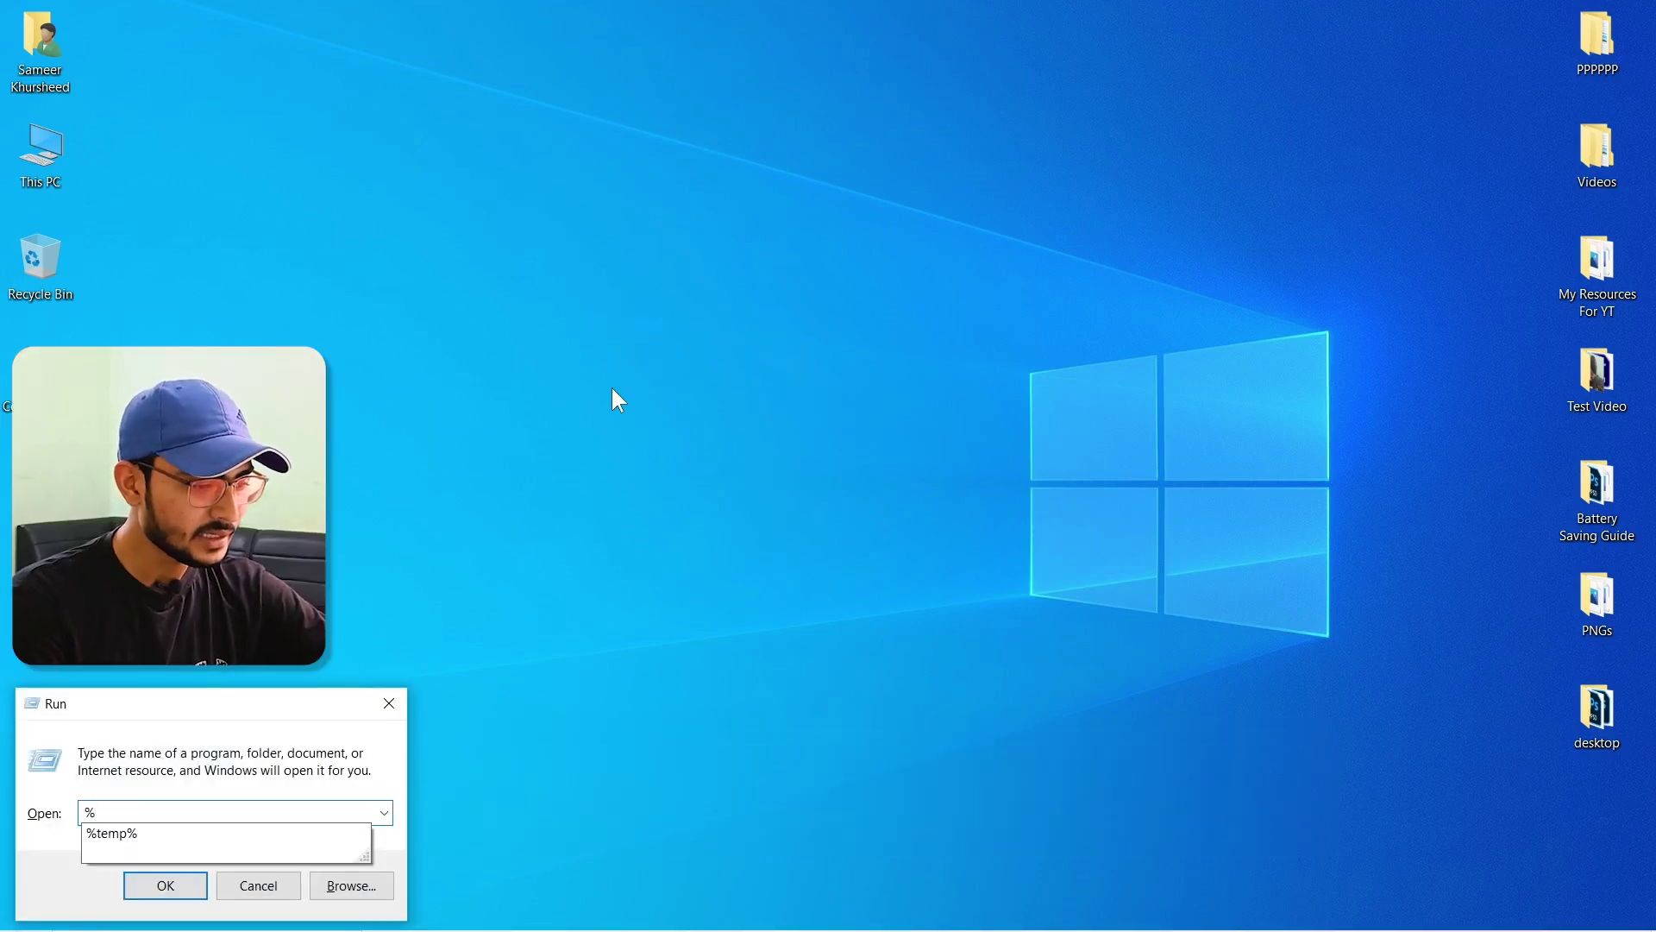
text(temp%)
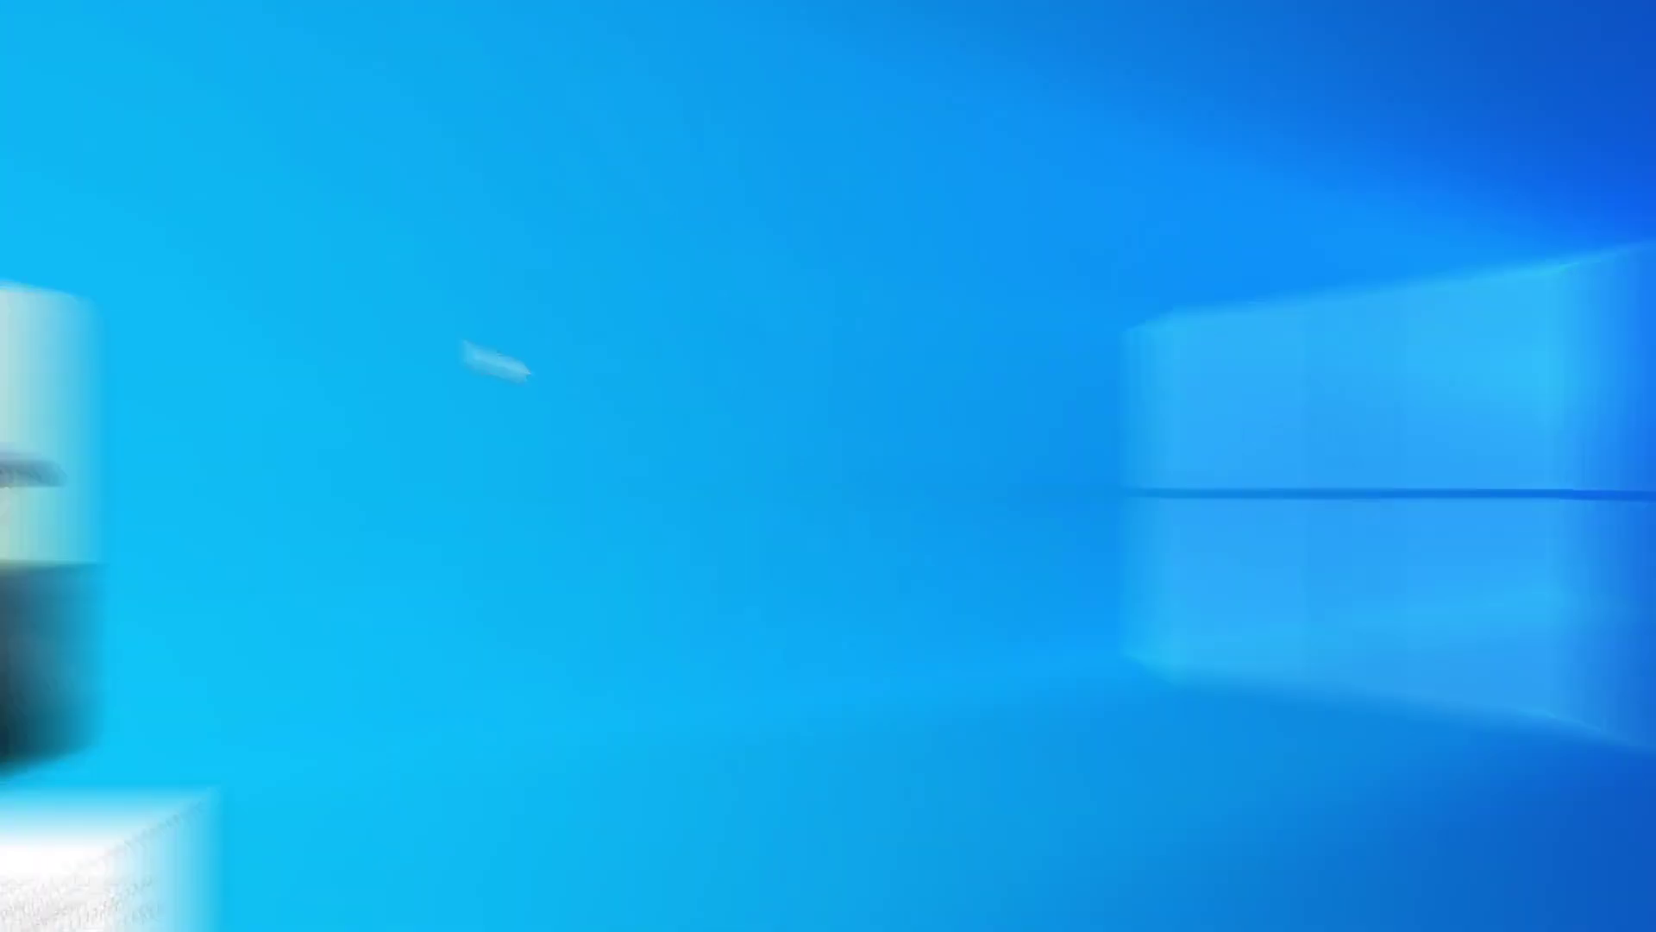
key(Return)
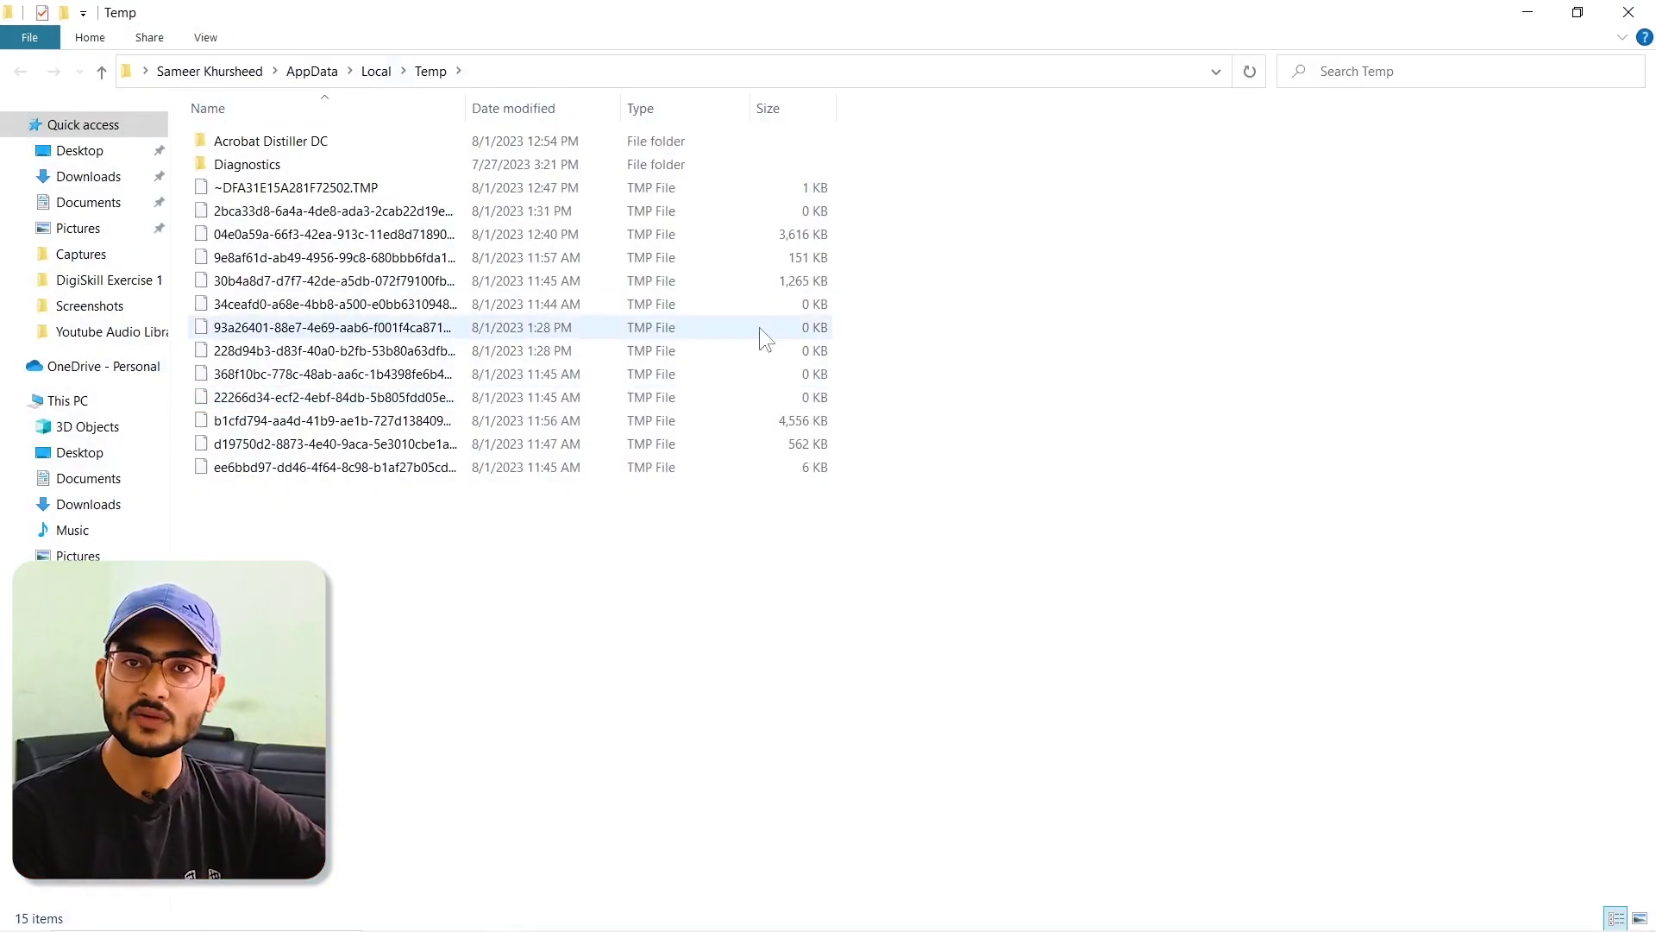
Delete all files and folders inside the Temp folder, and close the folder window
key(ctrl+a)
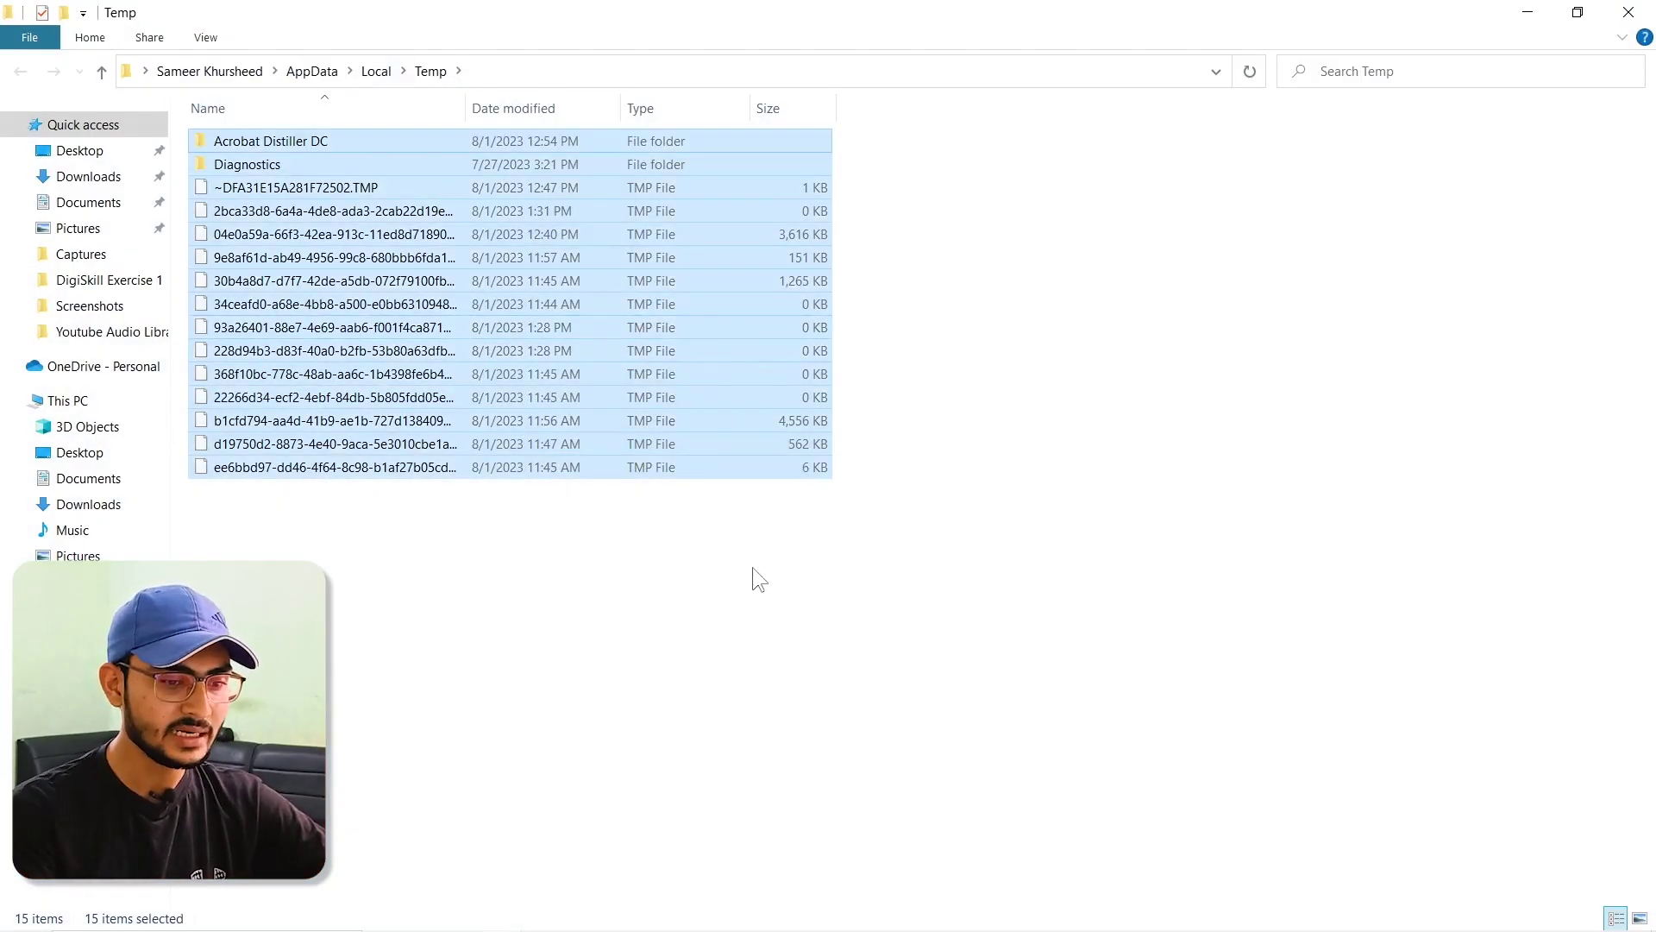
key(Delete)
click(992, 472)
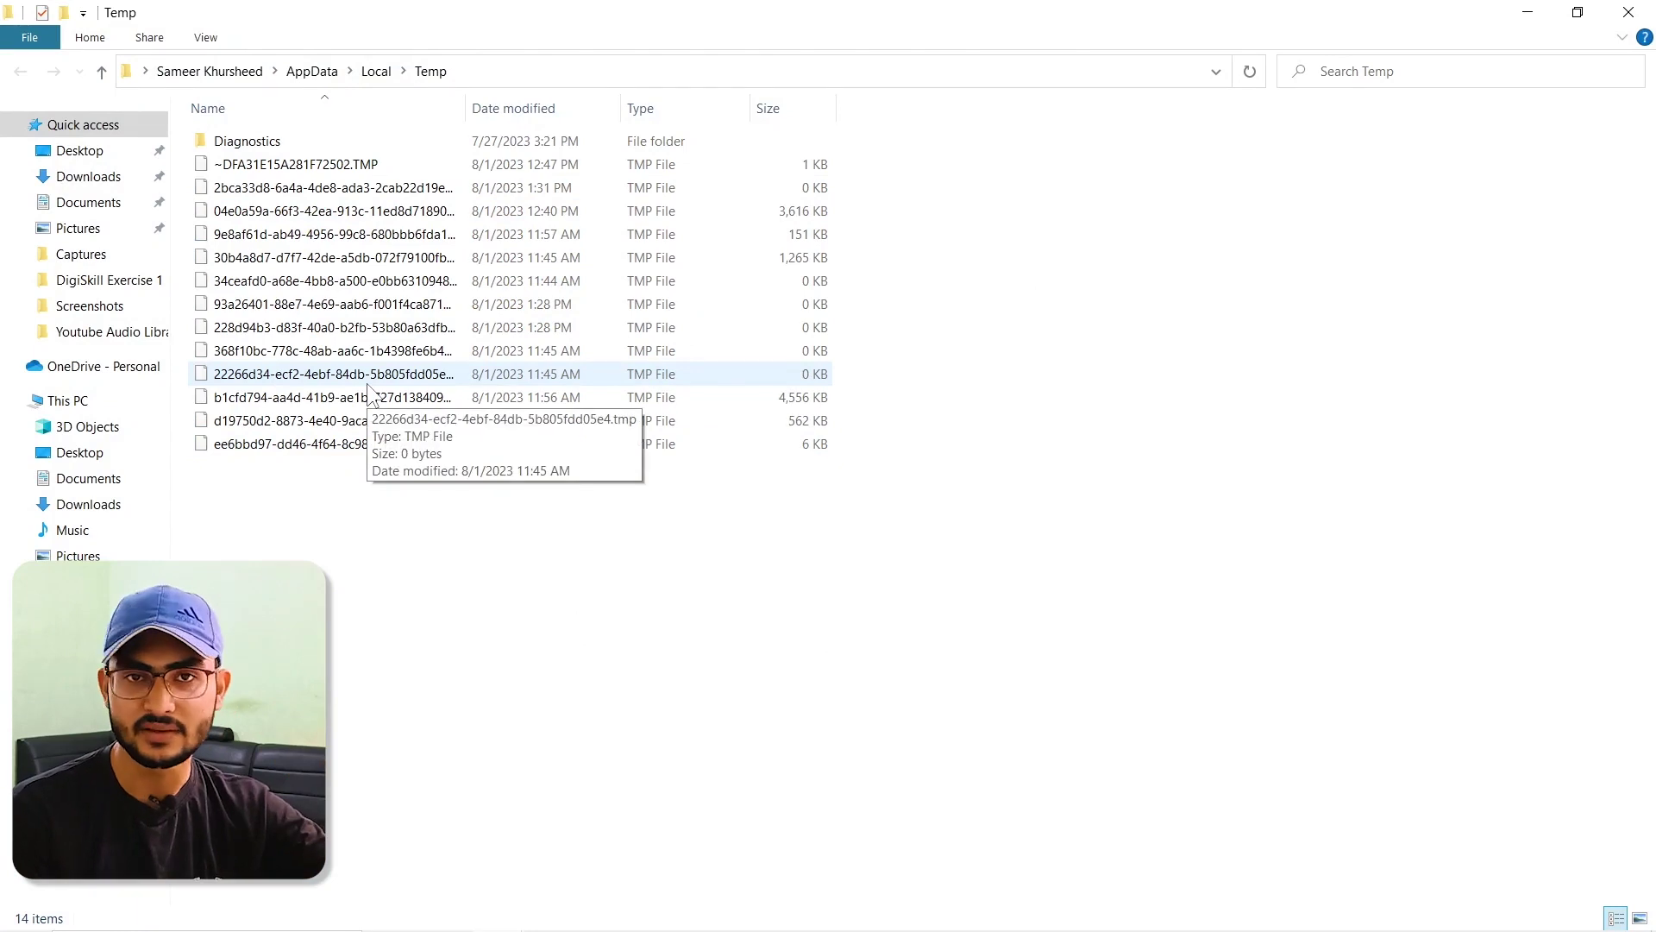
click(1629, 12)
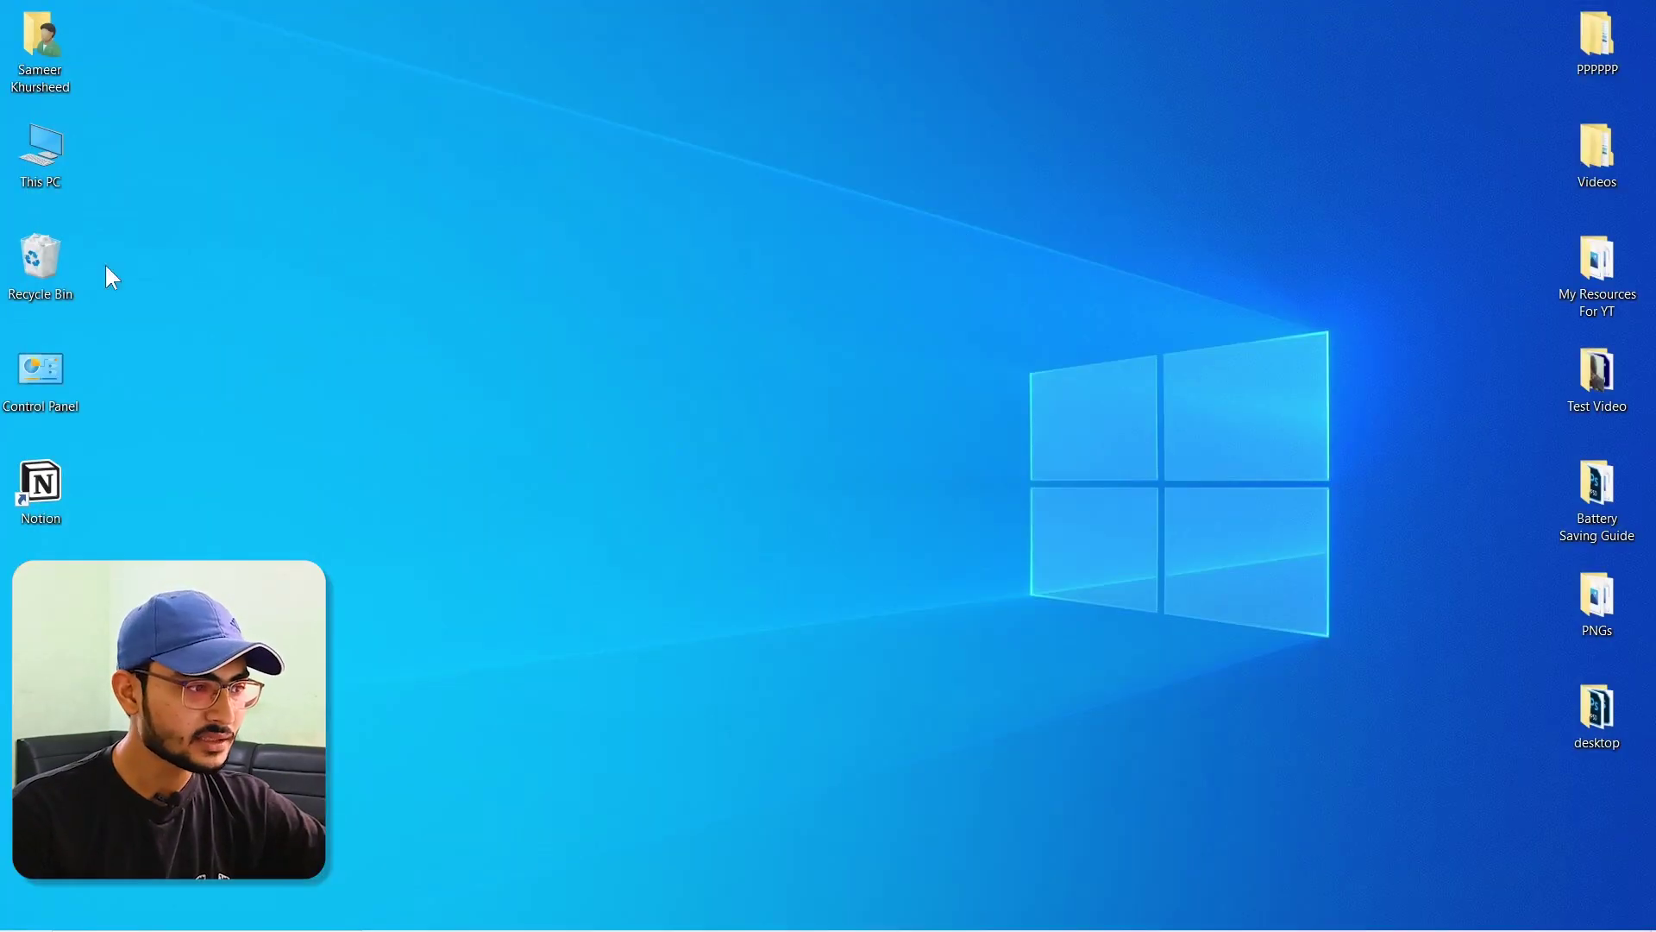
Empty the Recycle Bin, permanently deleting its contents
right_click(43, 259)
click(177, 295)
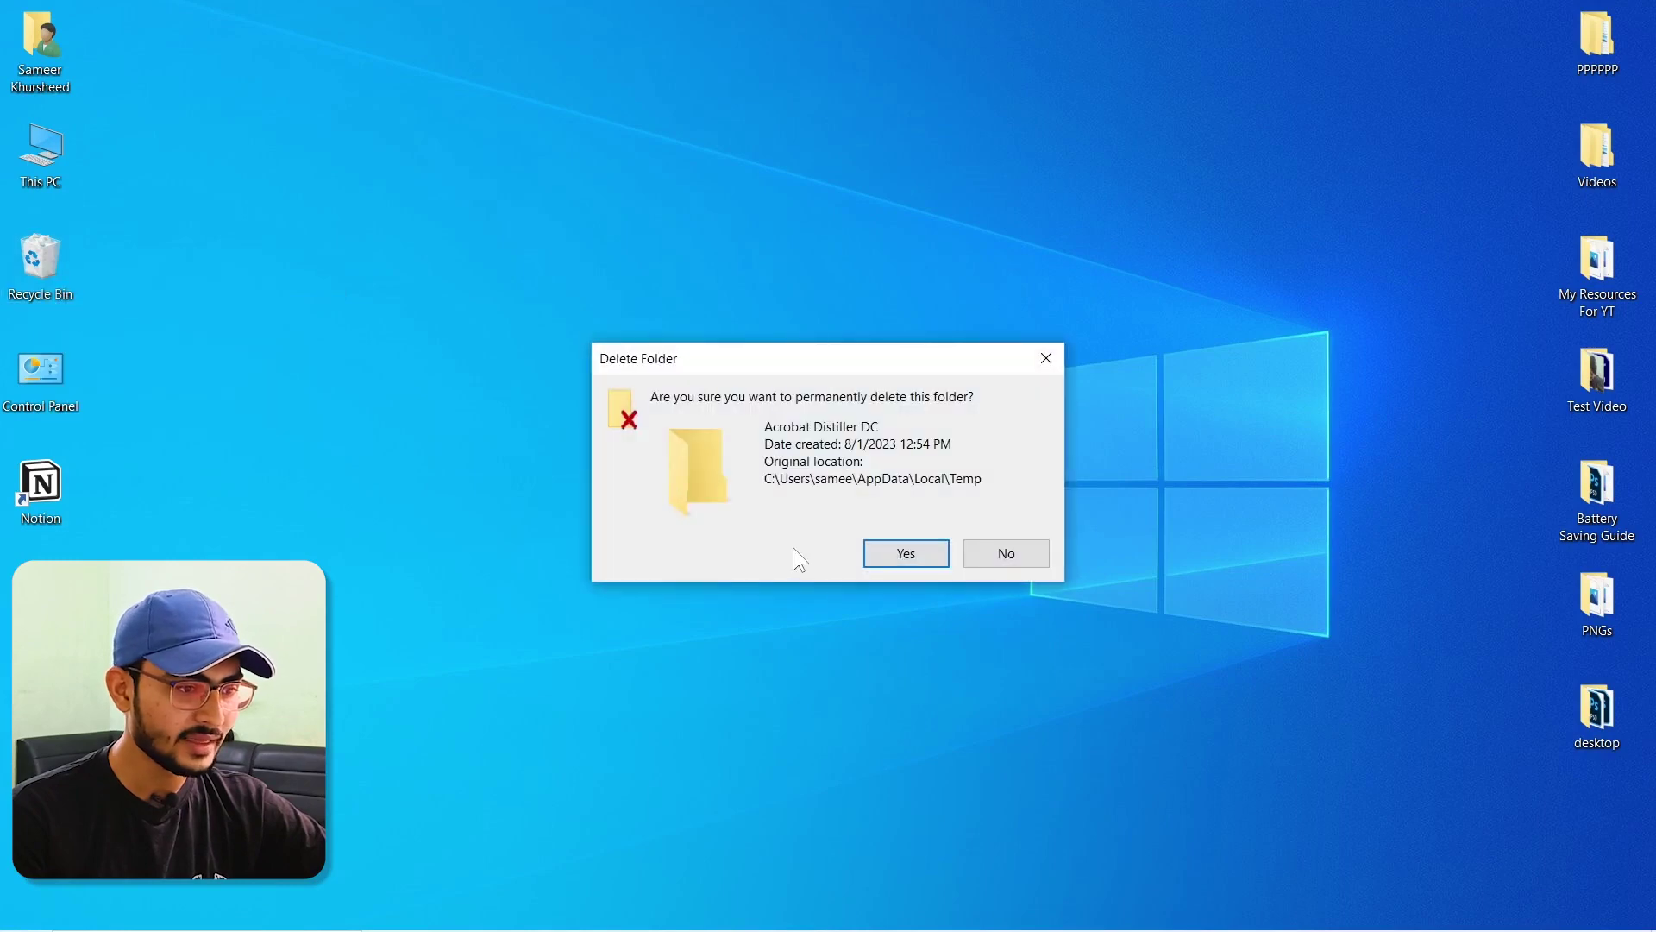
click(880, 546)
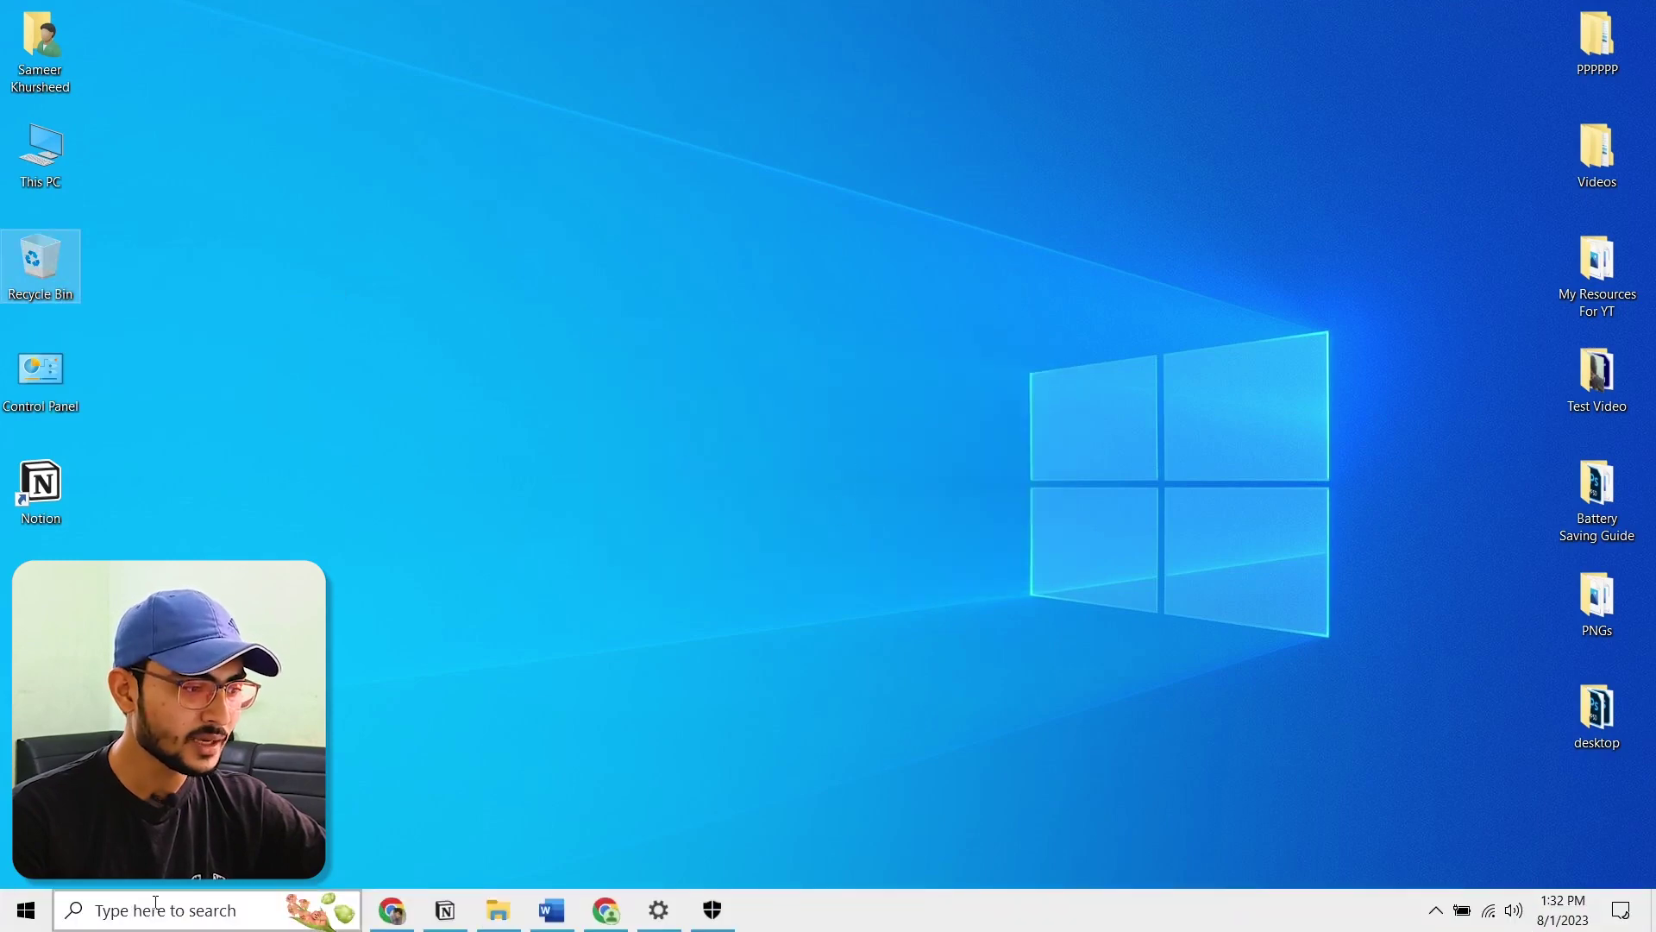
Search Windows for "stor"
click(154, 908)
text(st)
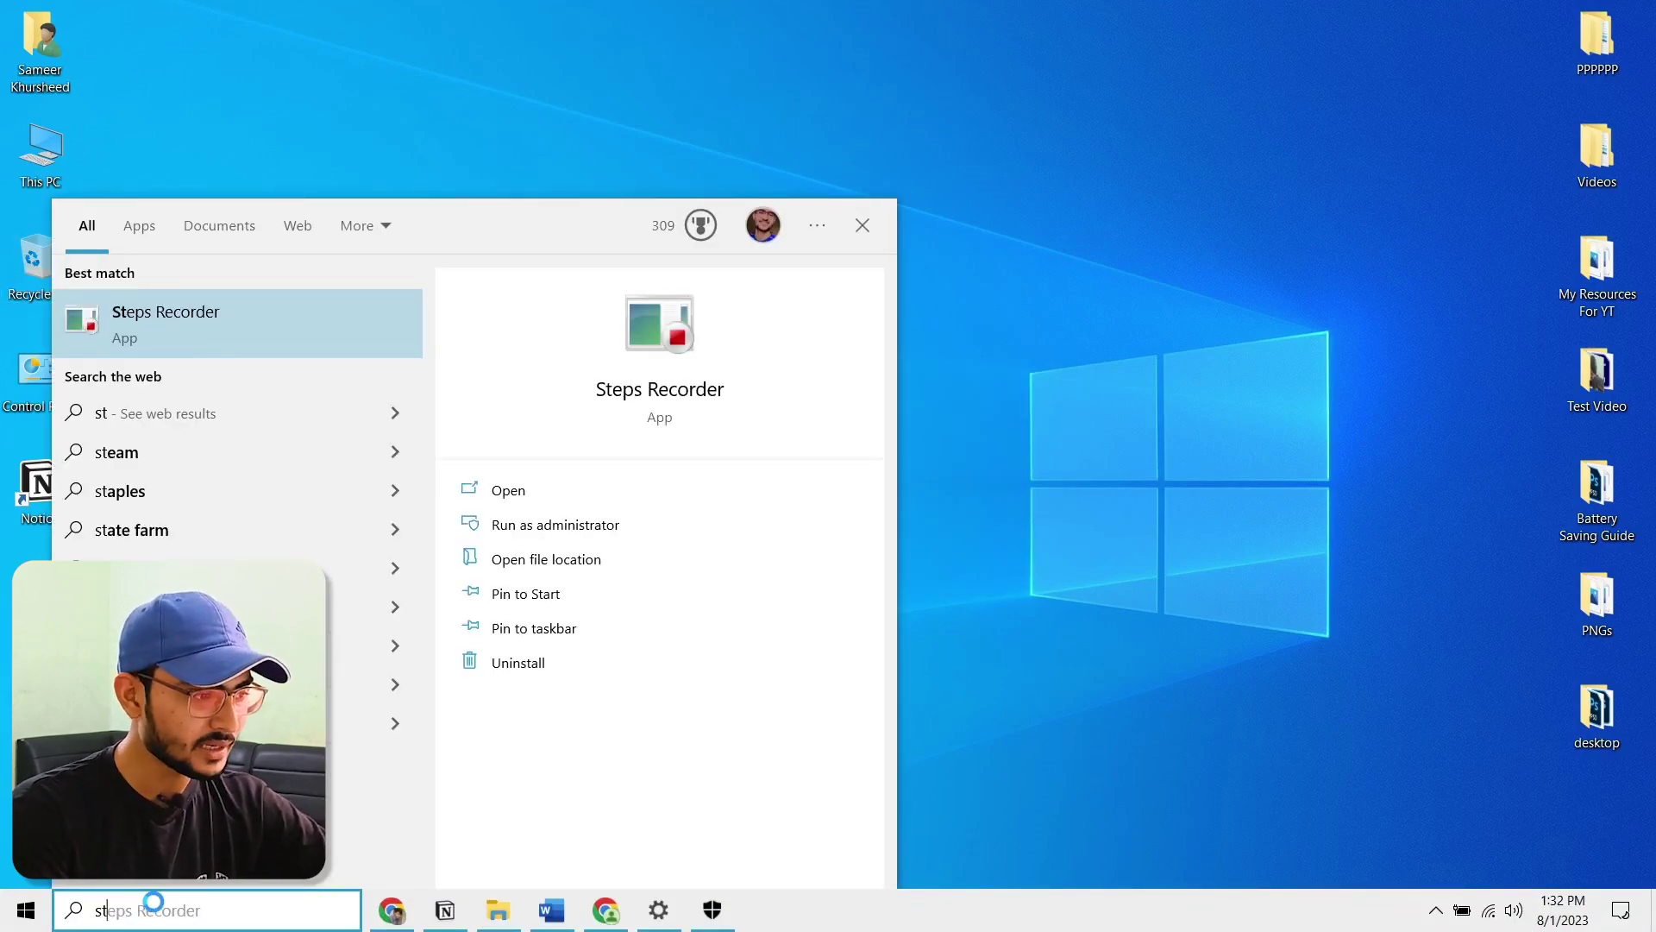
text(or)
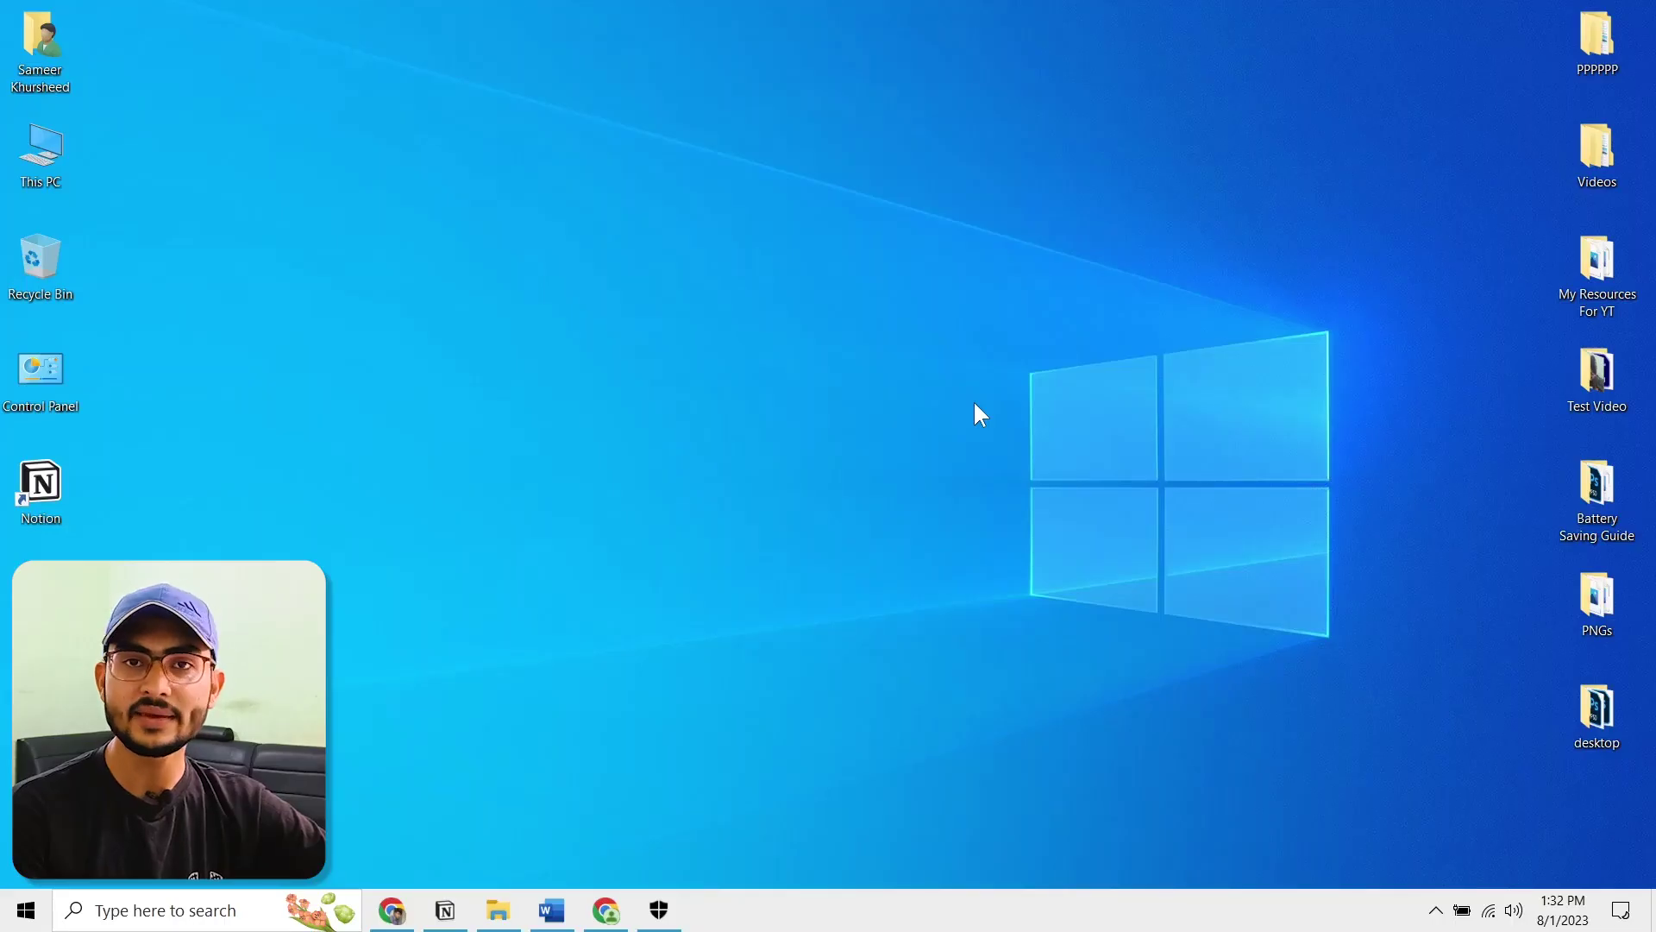
Start Disk Cleanup for Local Disk (C:) from the drive's properties
double_click(64, 150)
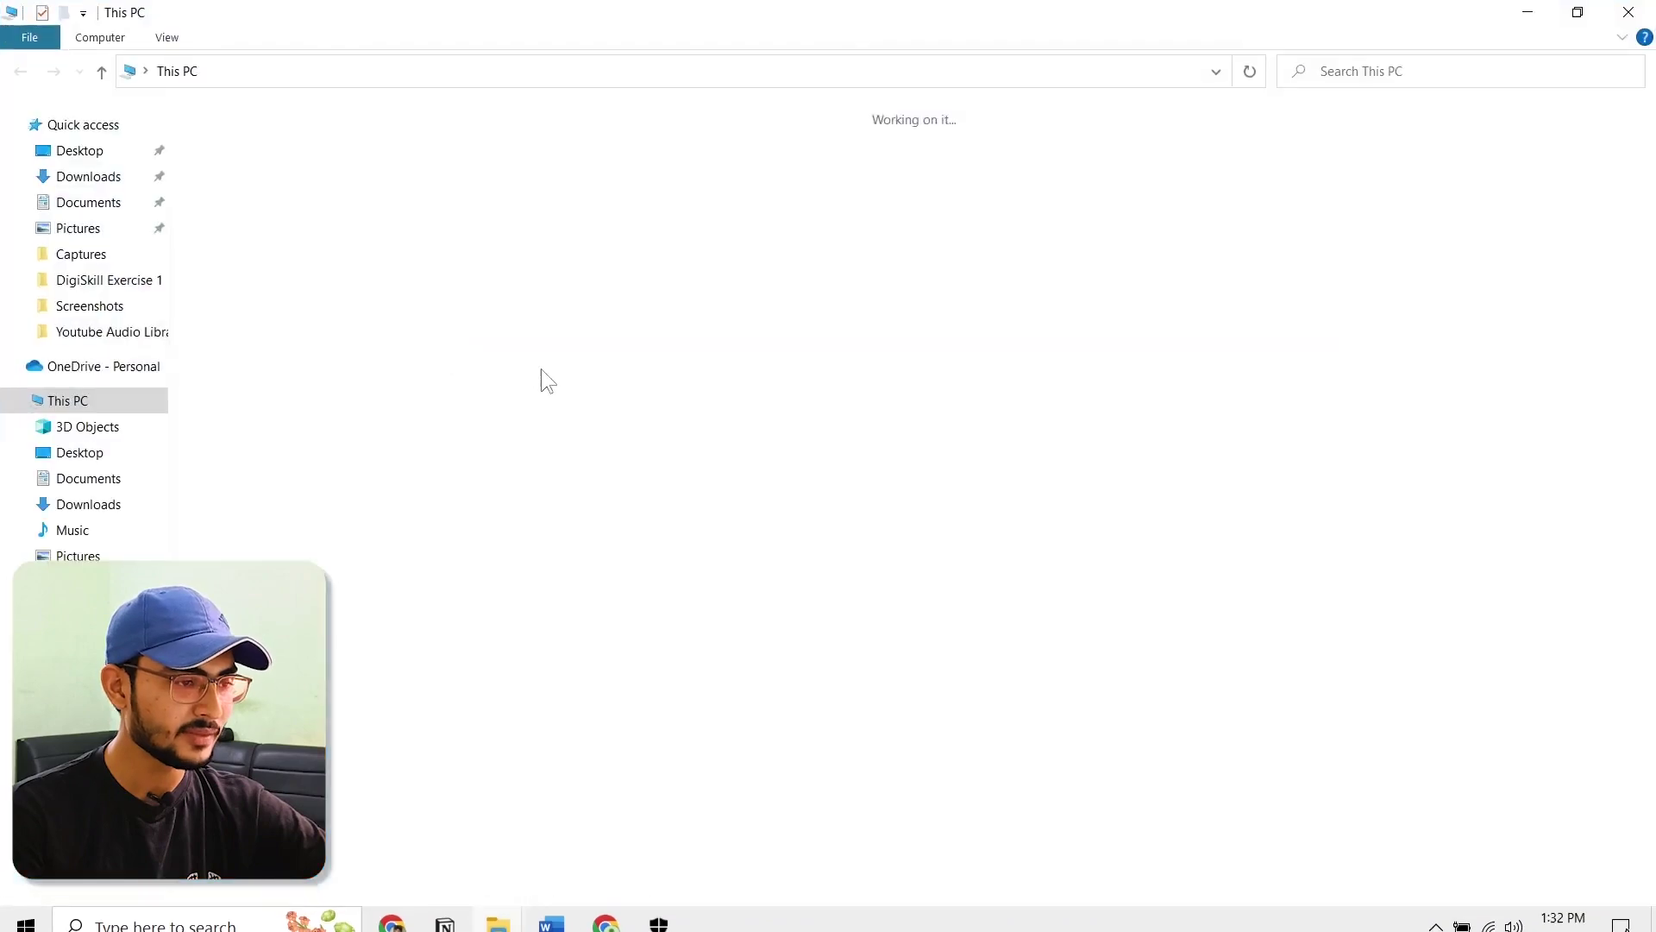
right_click(664, 314)
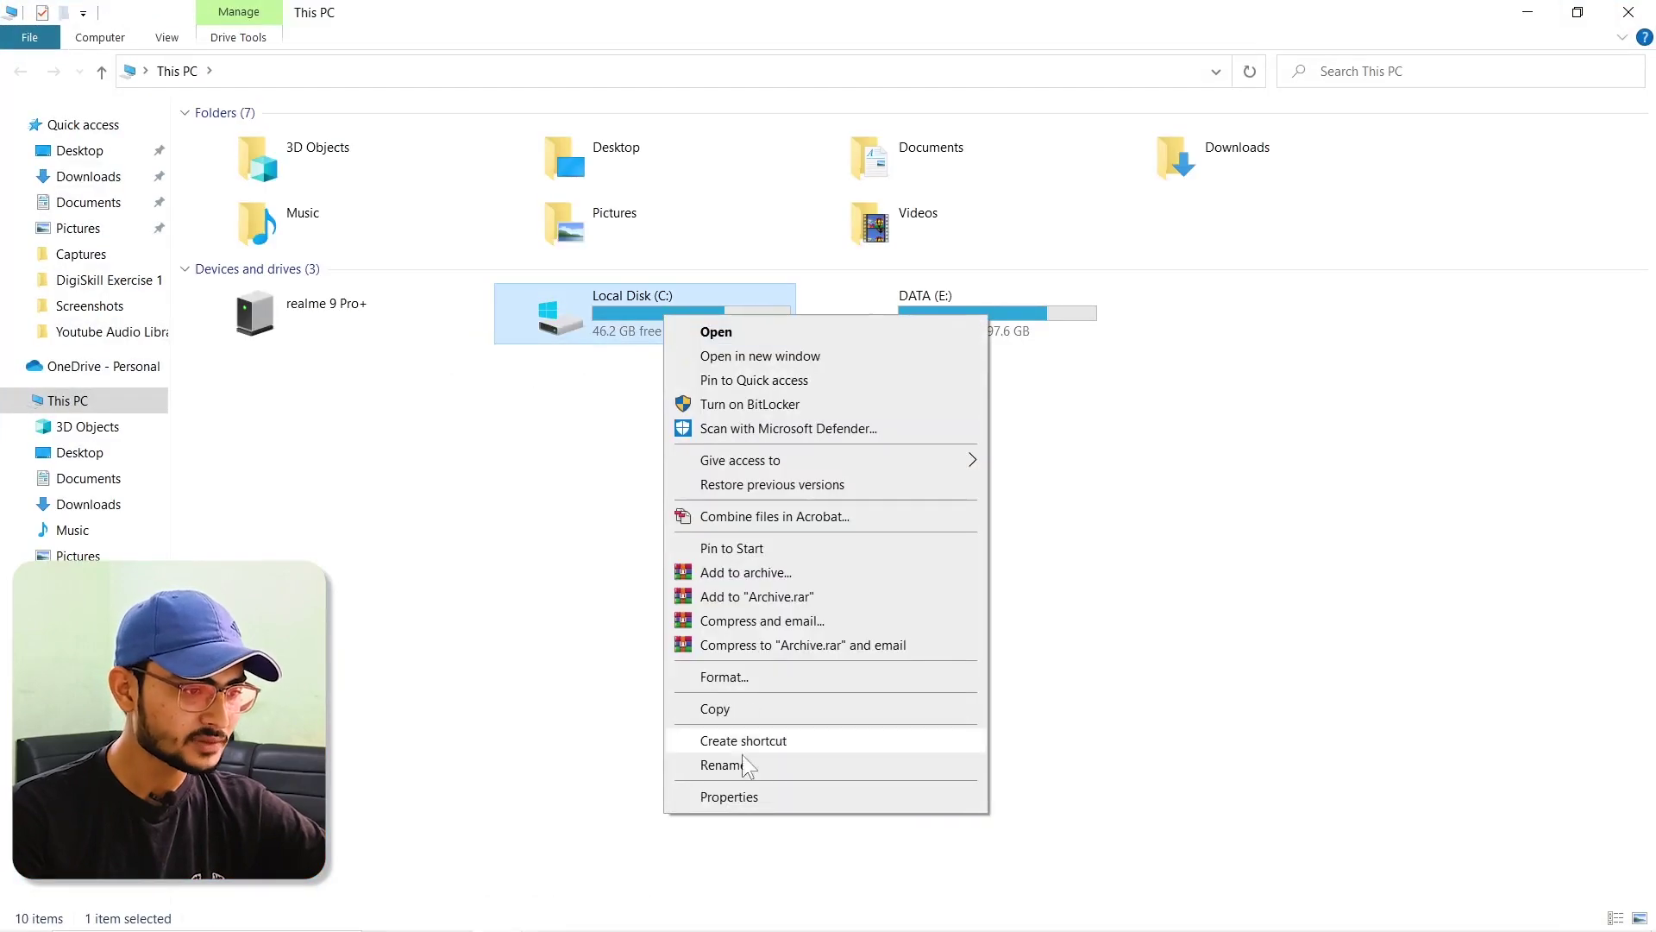
click(757, 798)
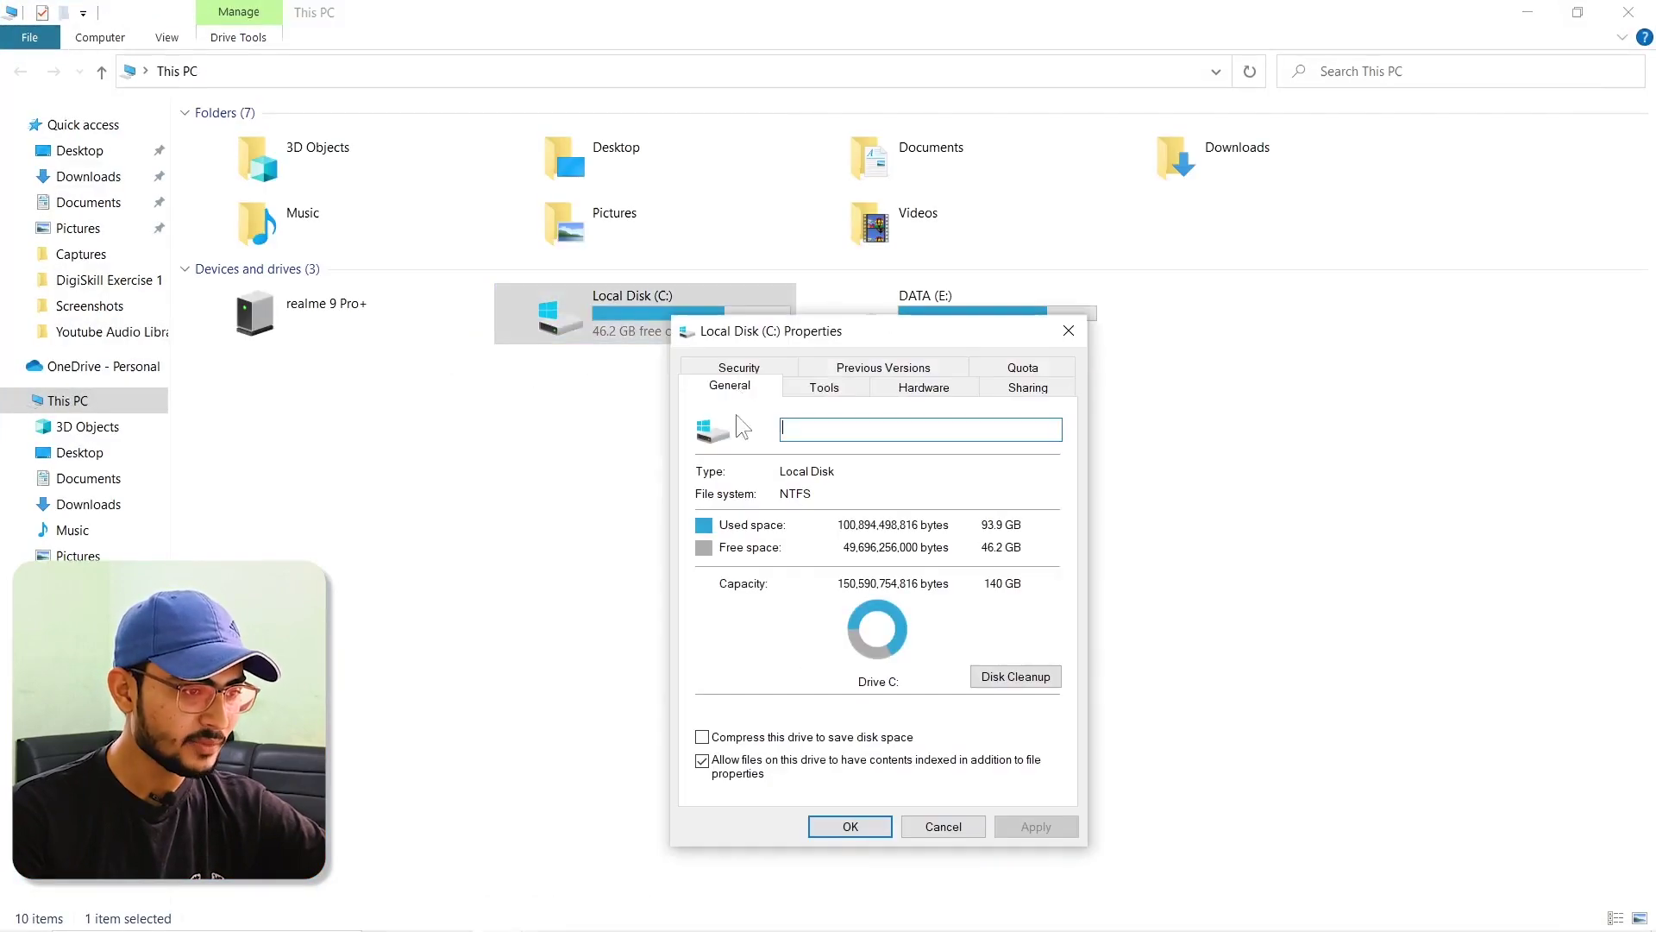
click(1007, 676)
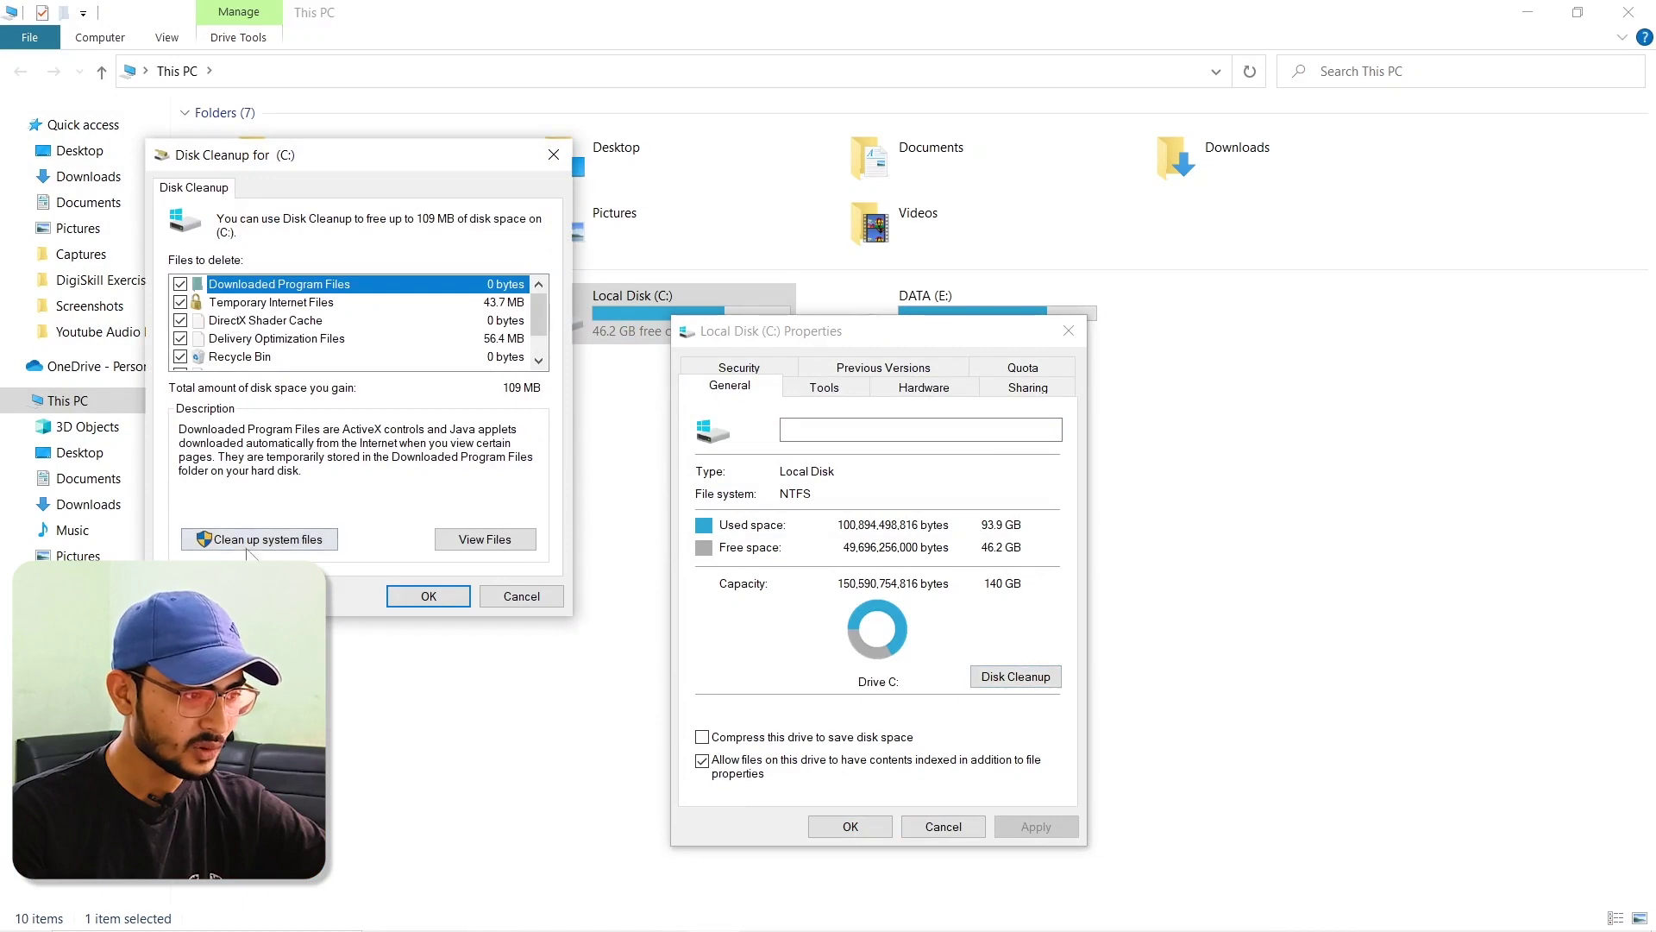
Extend the C: cleanup to system files, look over the file categories, and permanently delete the selected files
click(270, 542)
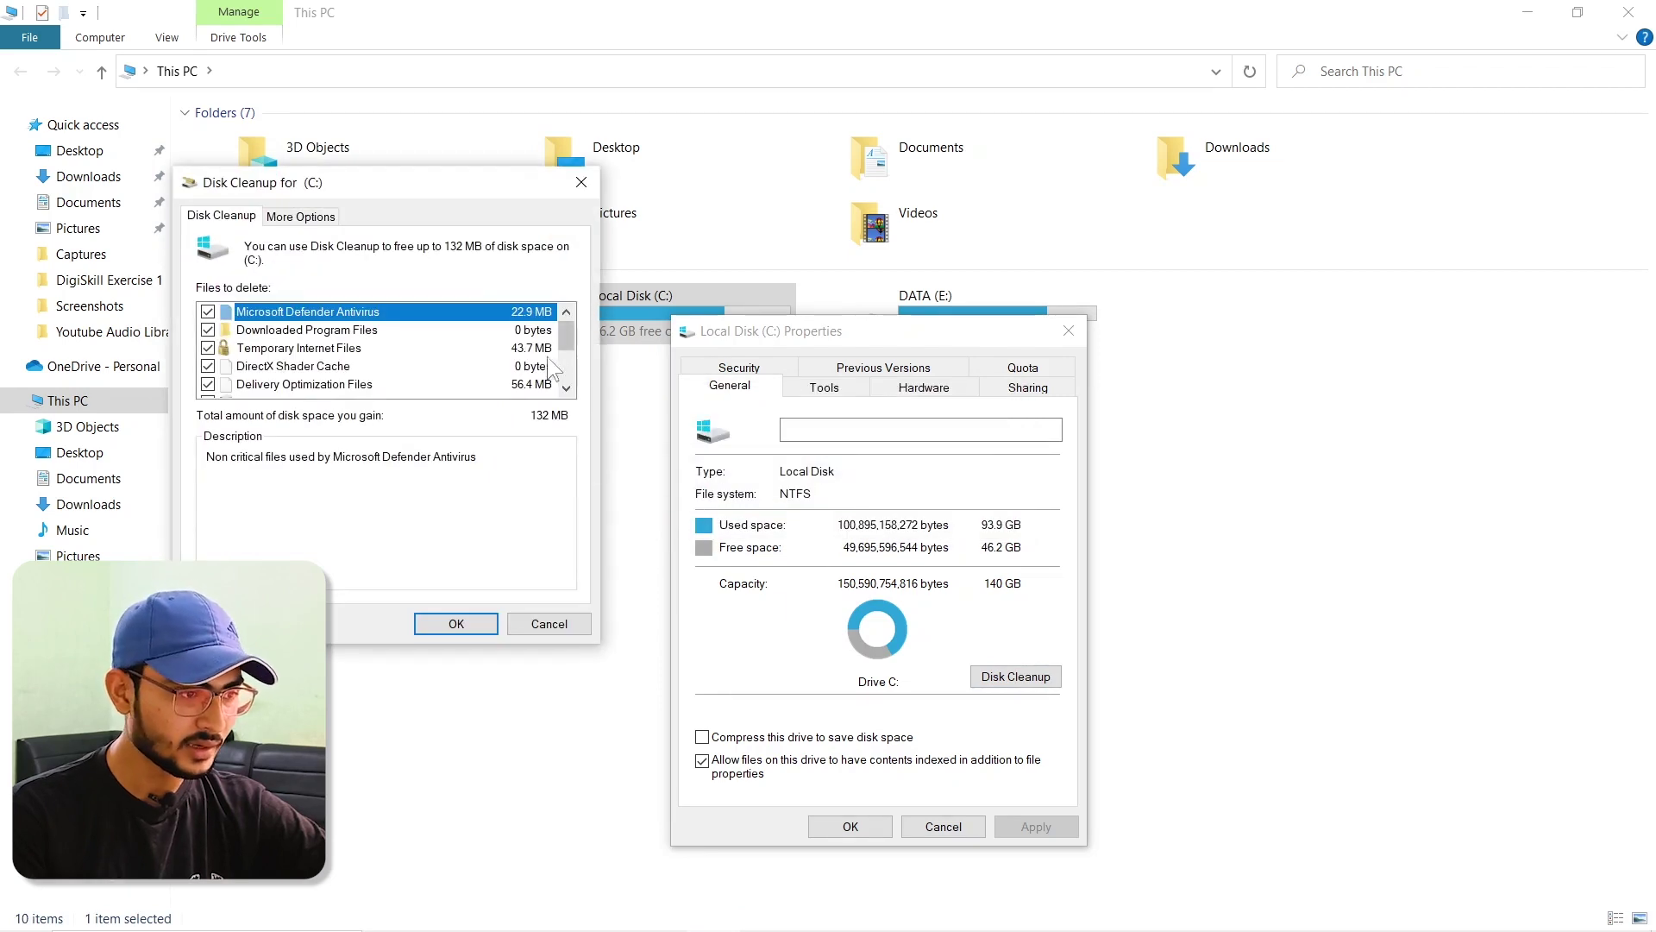
scroll(232, 341, down, 2)
scroll(241, 358, up, 2)
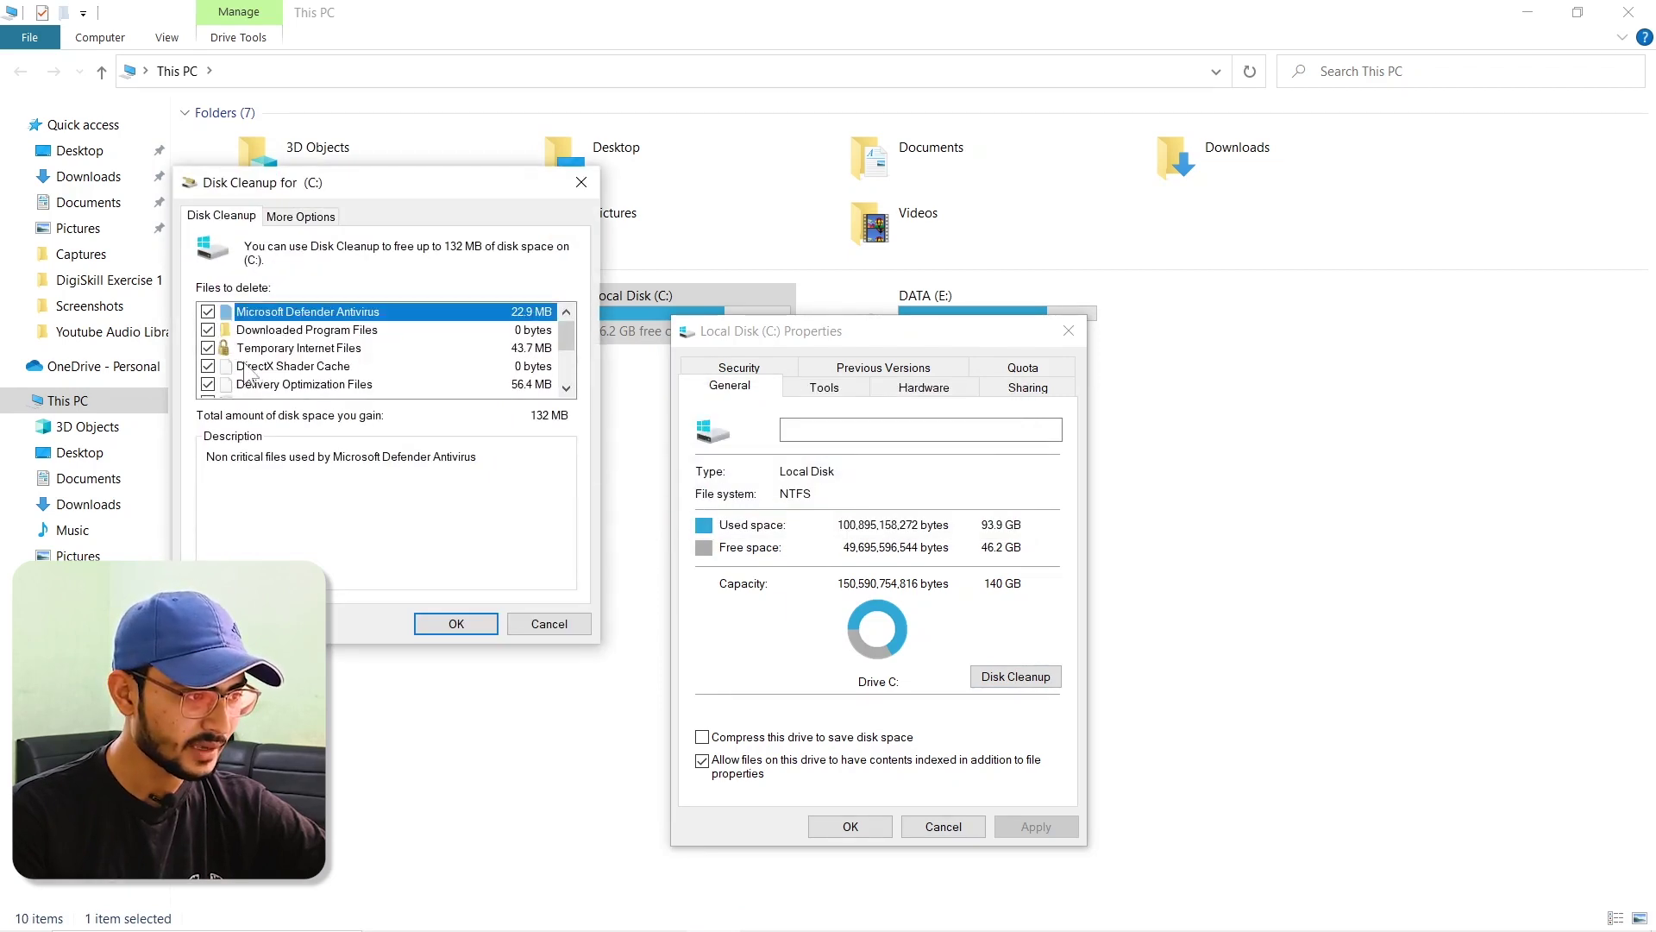
scroll(249, 341, down, 3)
click(455, 623)
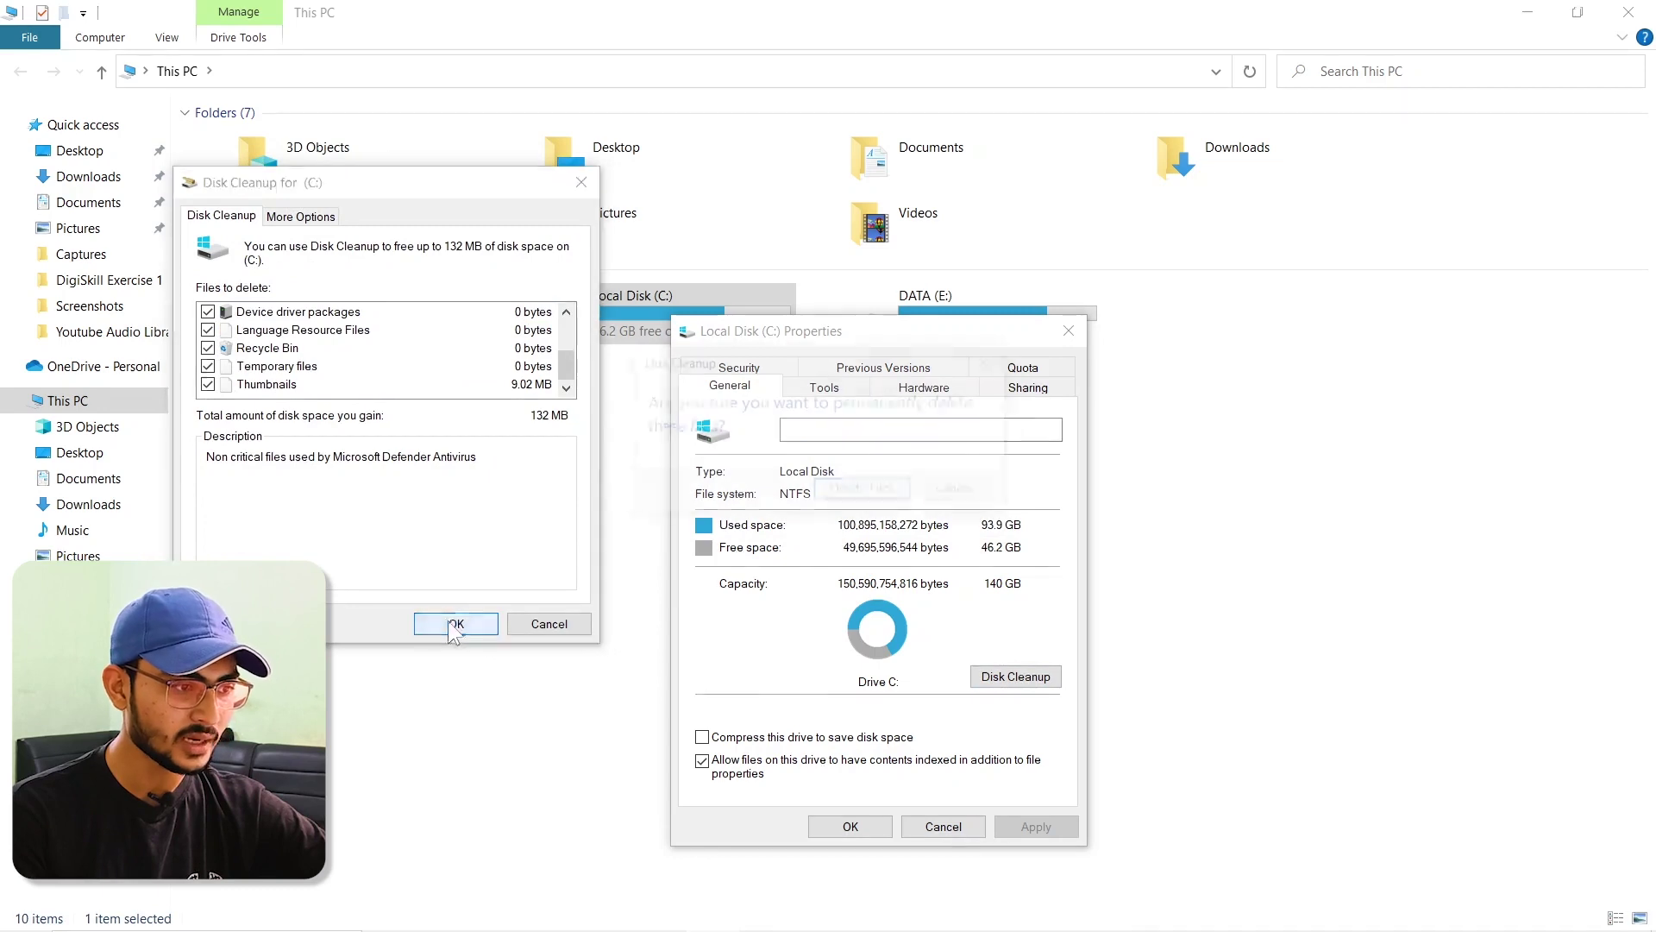
click(902, 497)
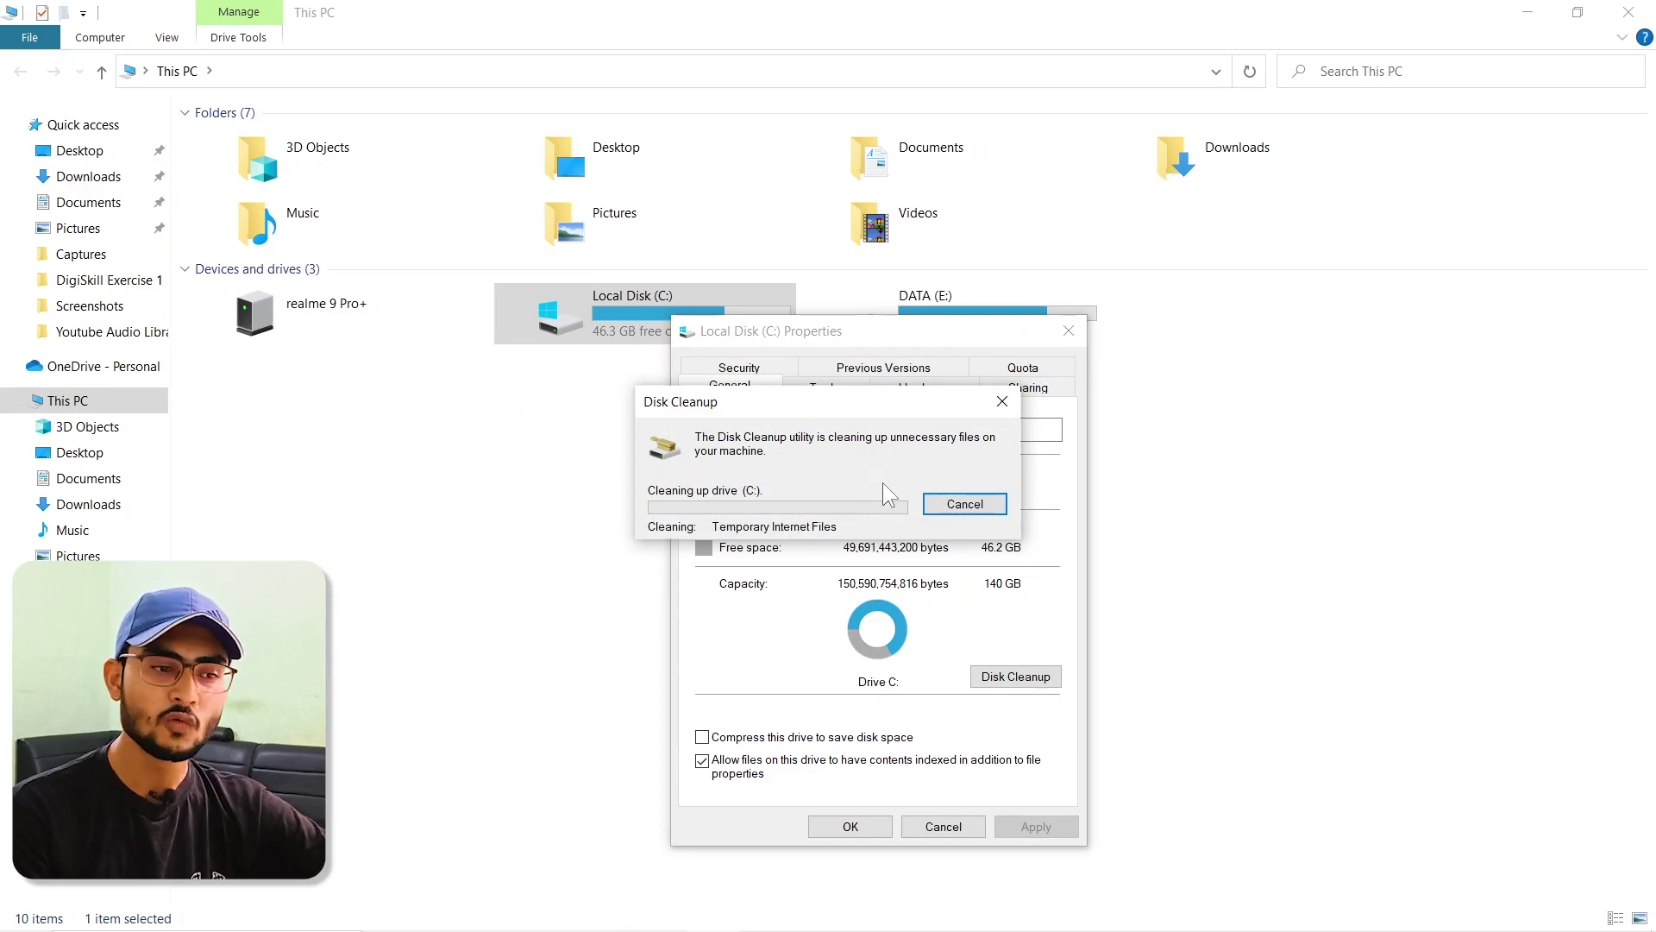
Check Local Disk (C:) for file system errors, dismissing the optional drive scan
click(818, 393)
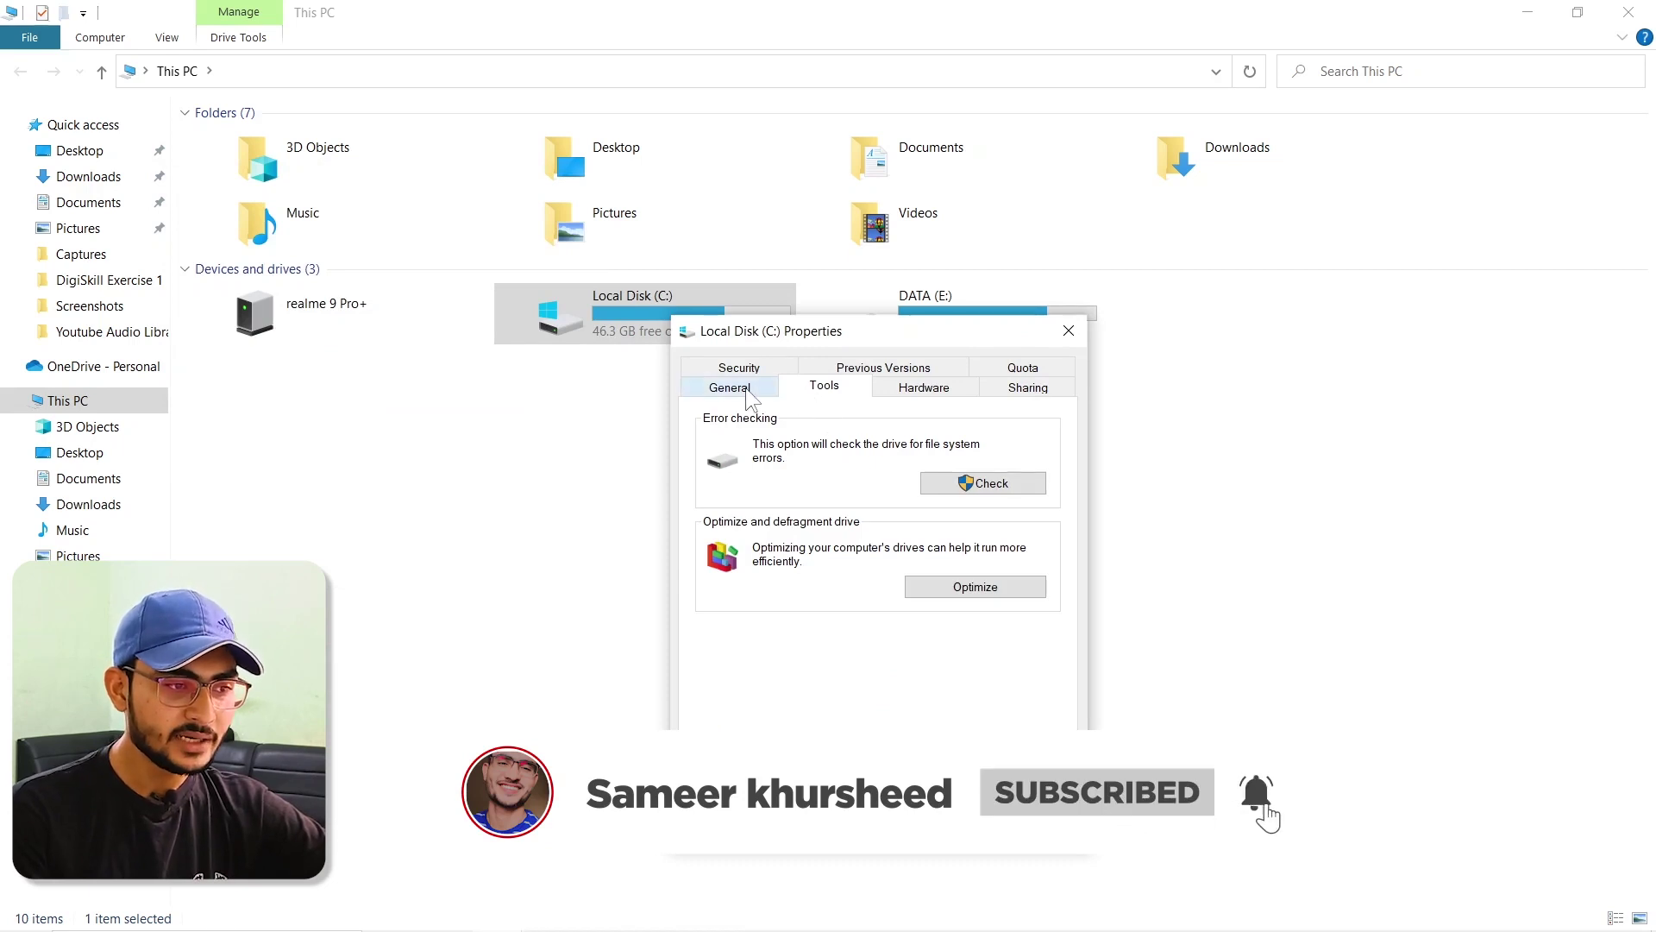
click(759, 395)
click(823, 393)
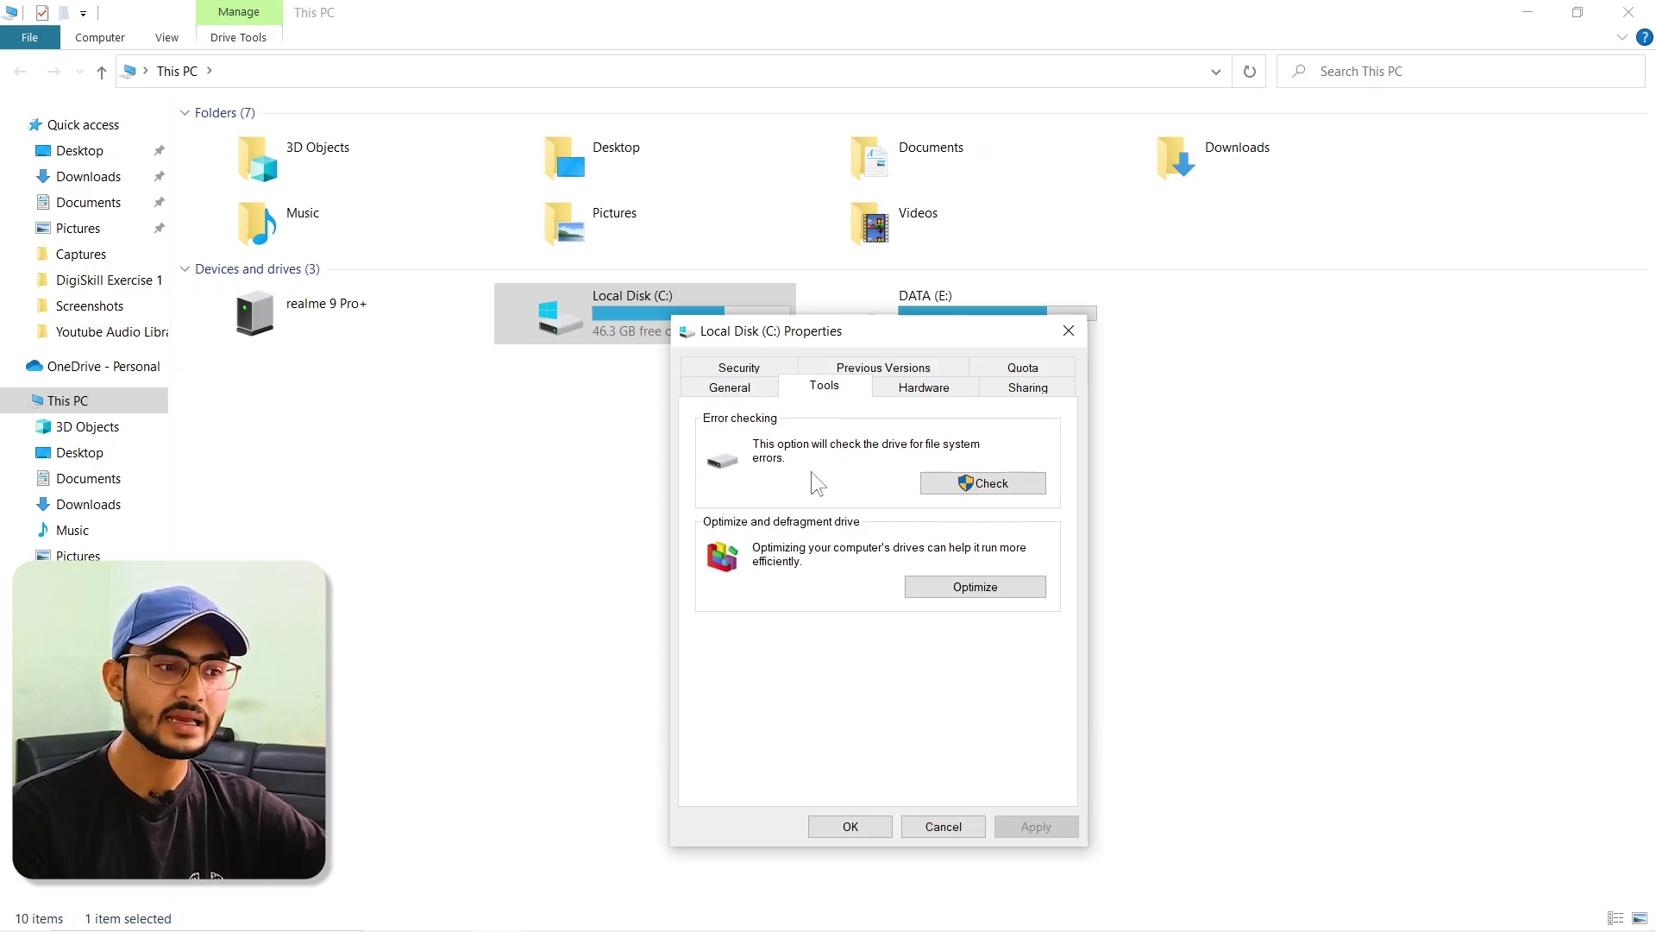
click(965, 487)
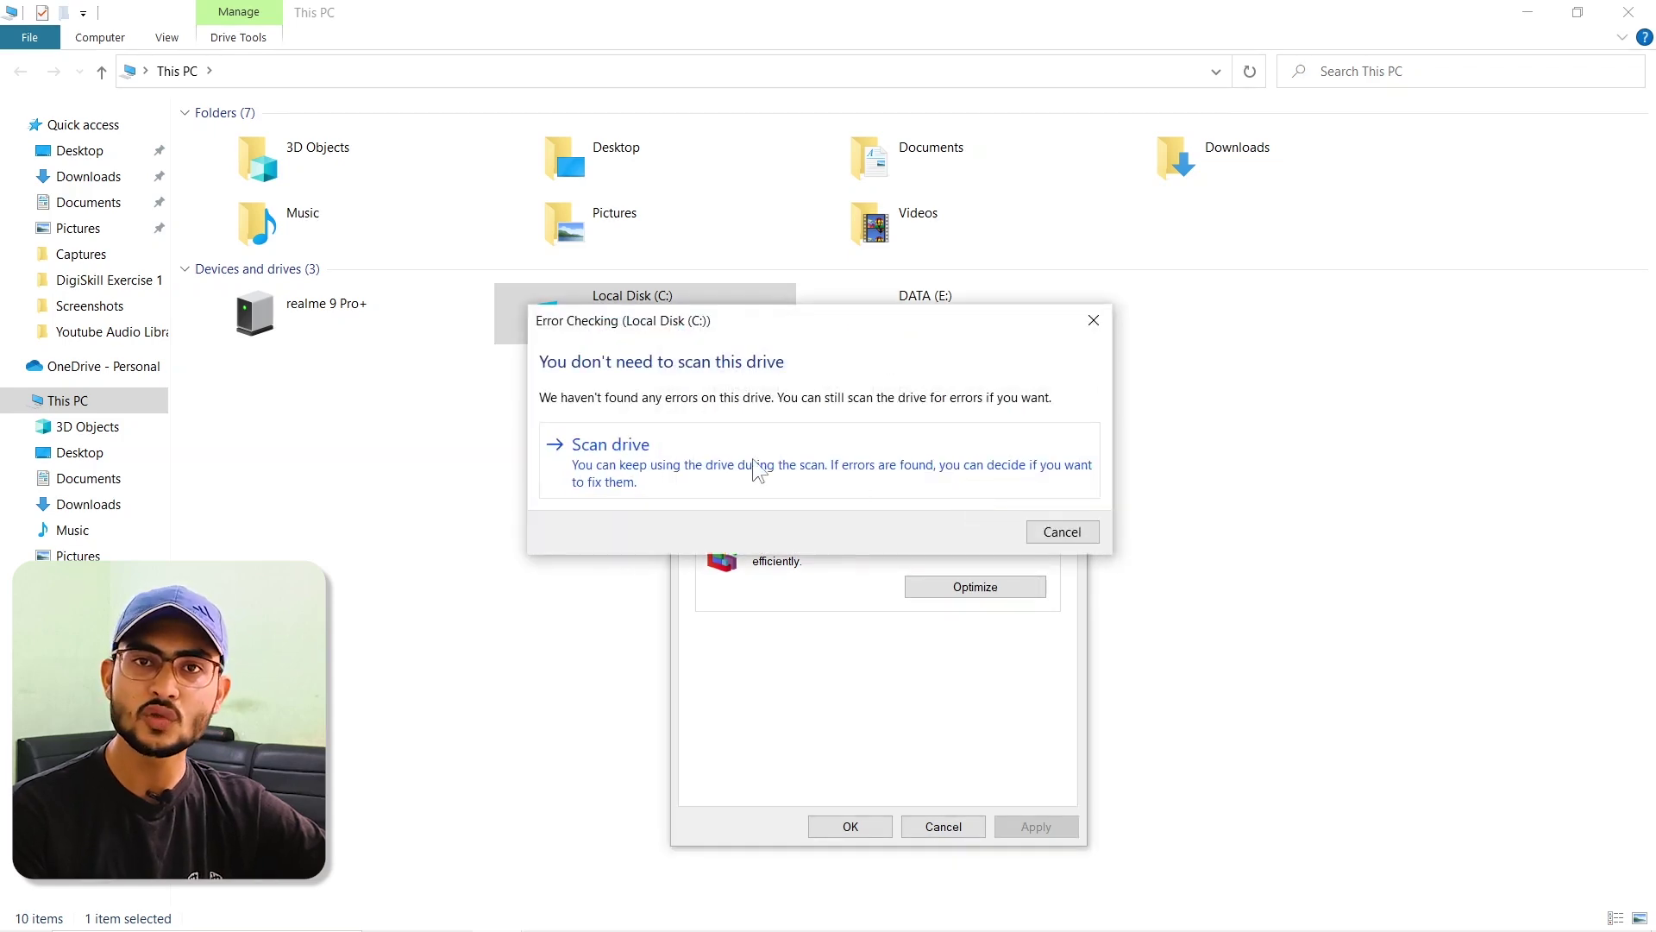
click(1066, 532)
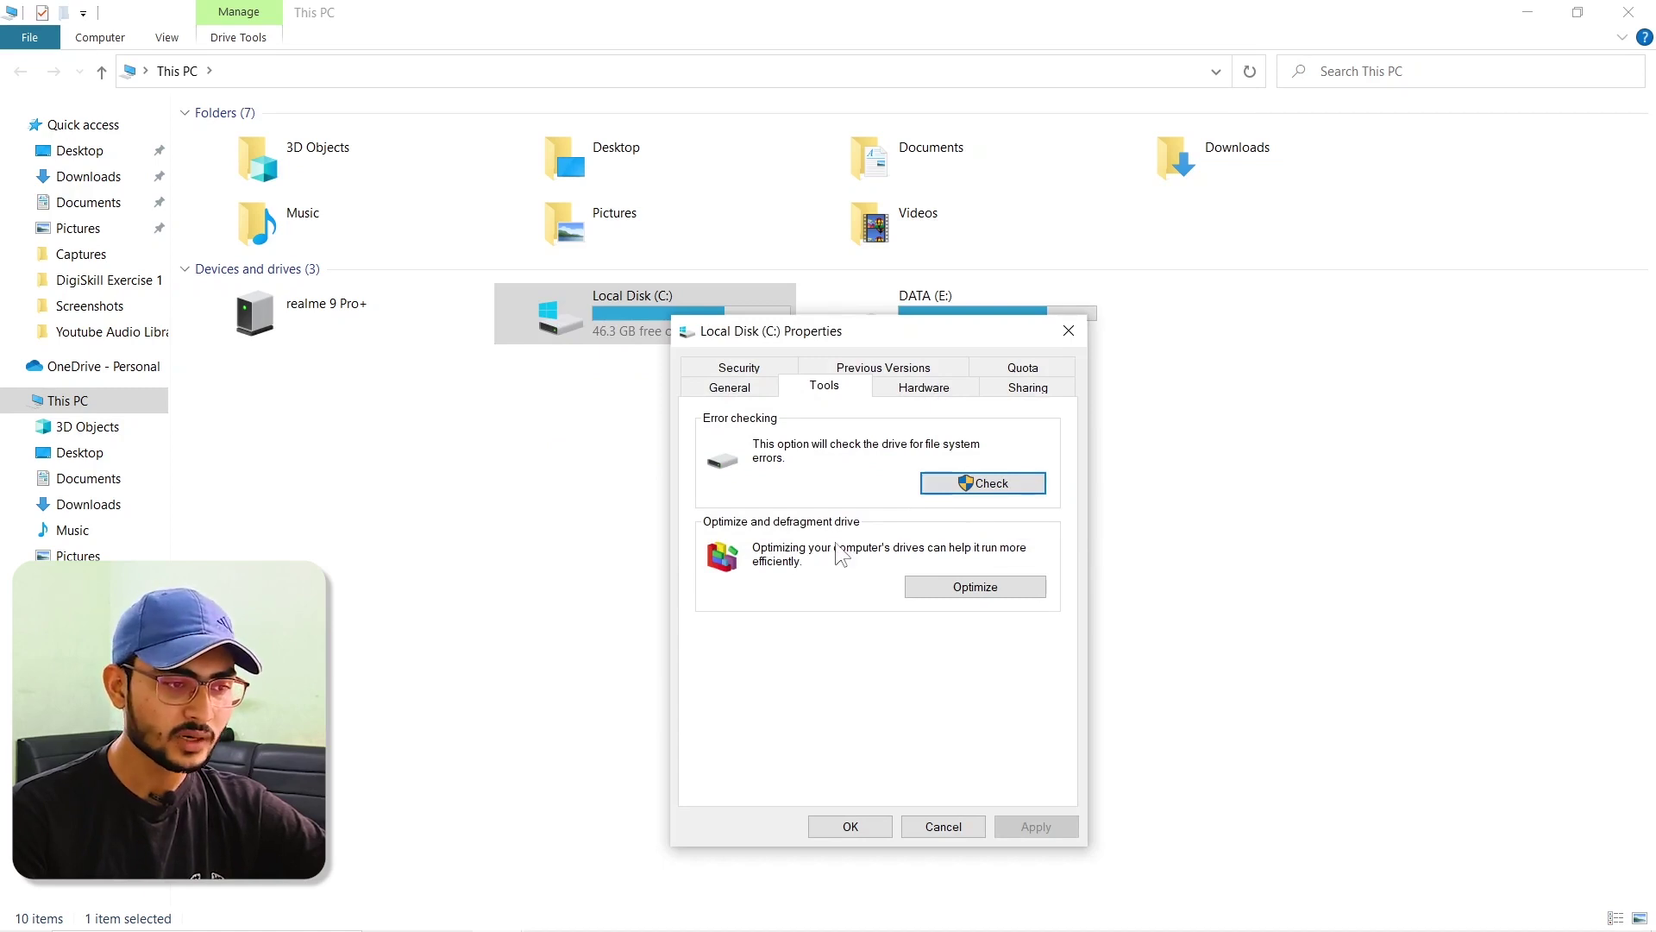
Optimize the C: solid state drive with the drive optimization tool
click(986, 586)
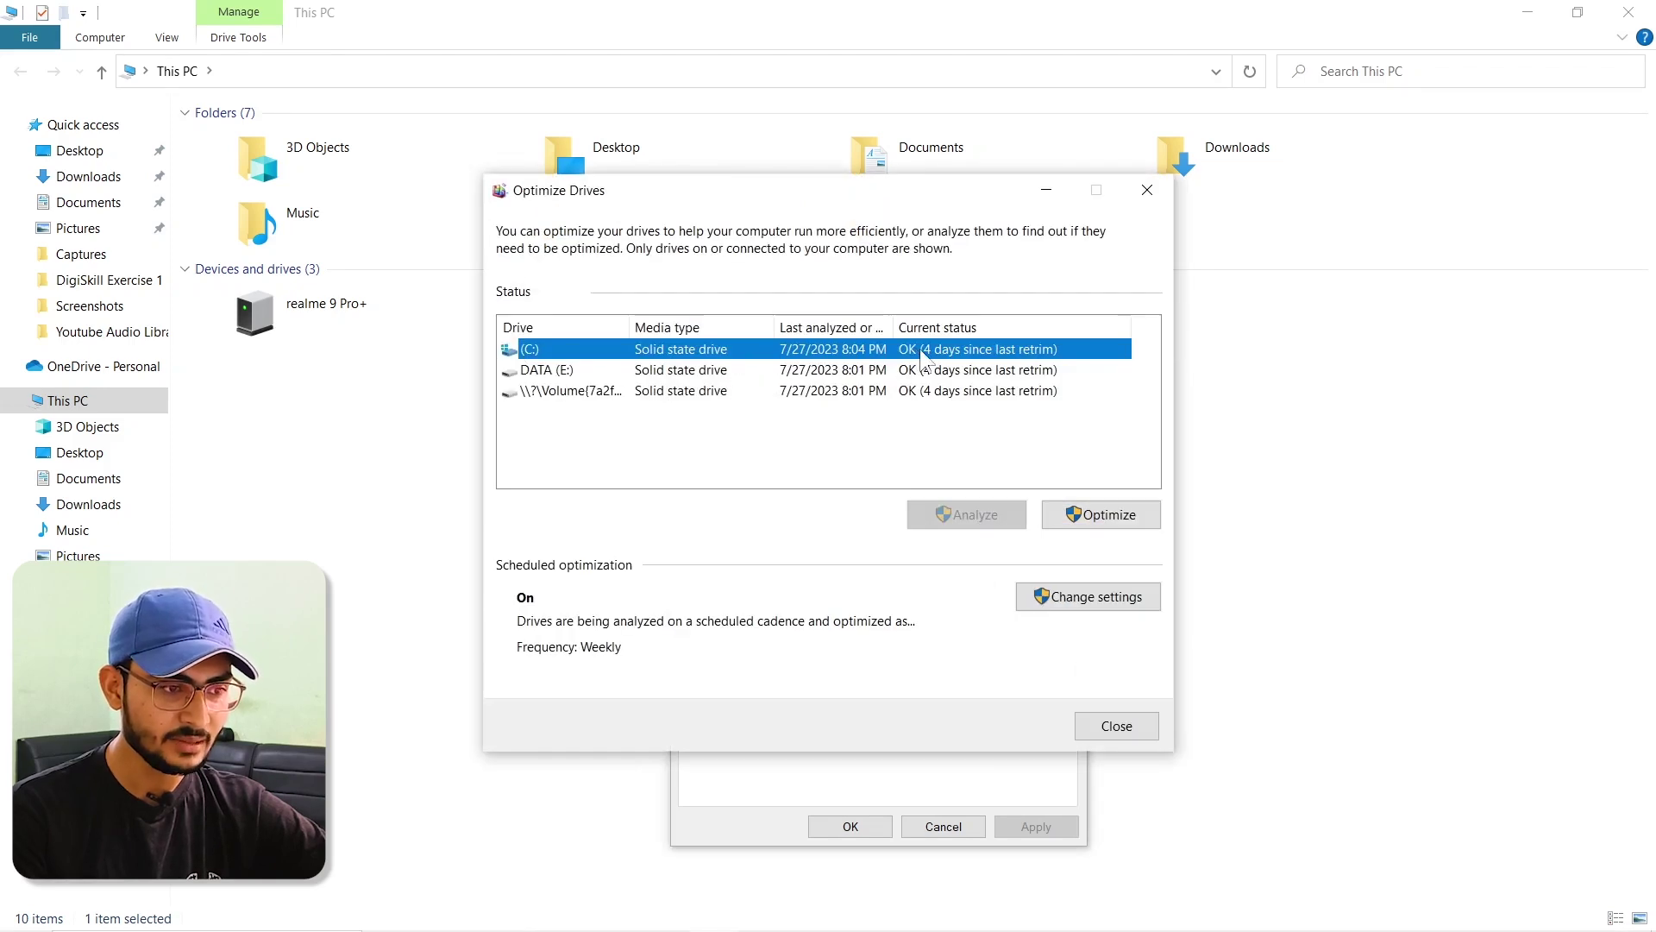
click(1054, 516)
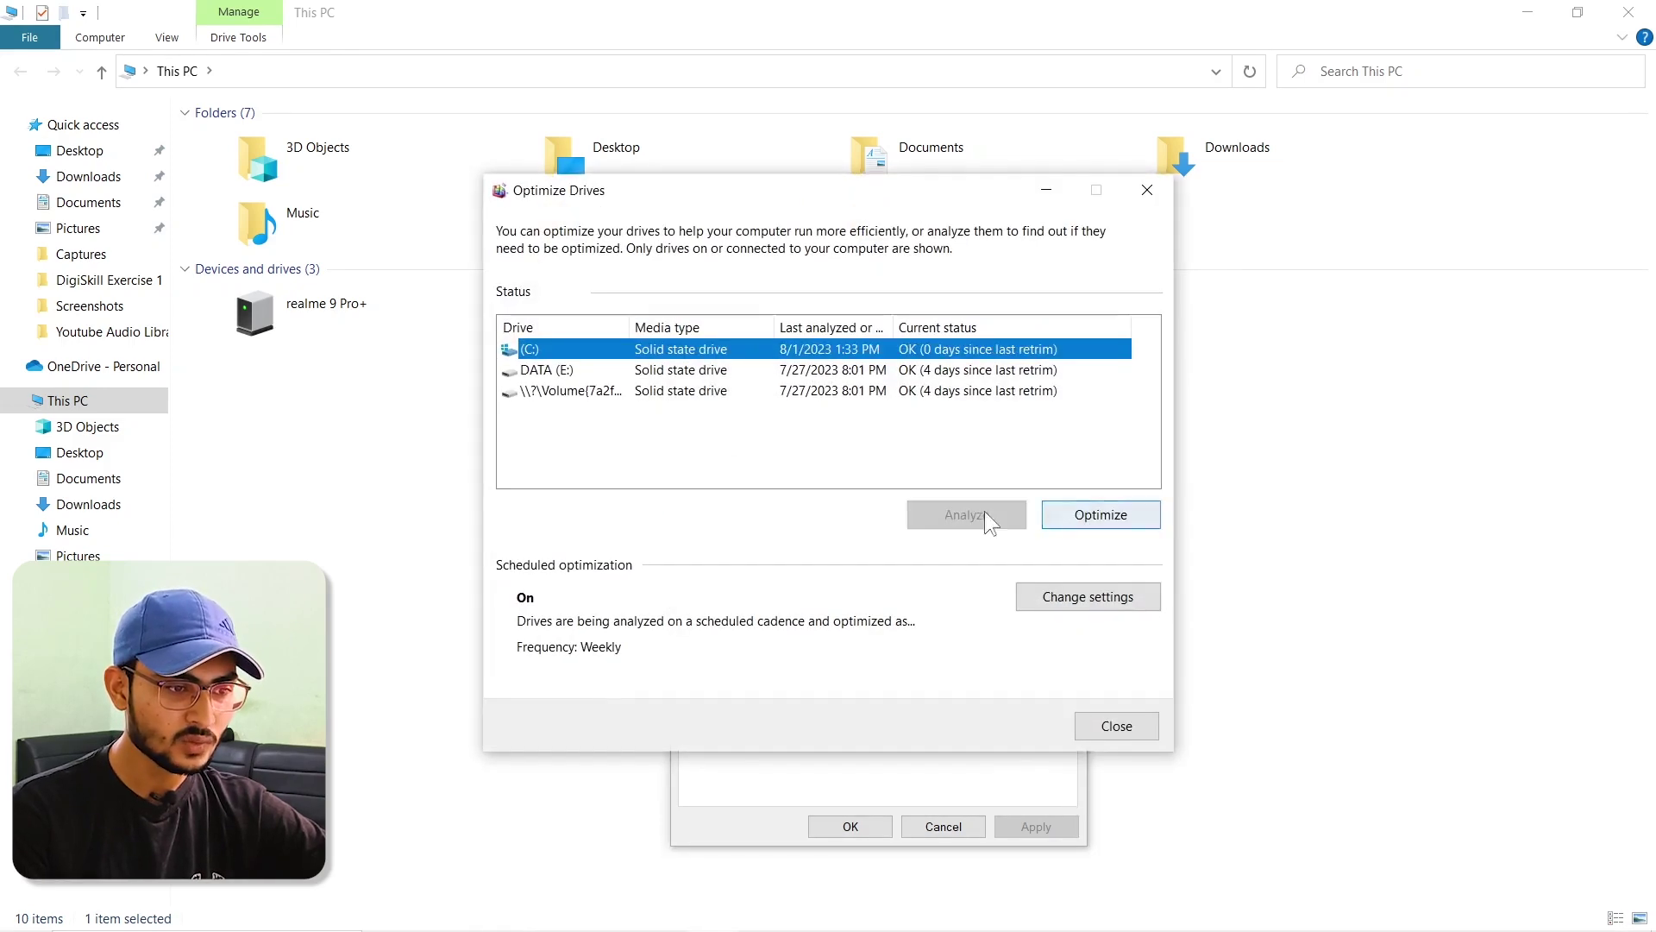
Optimize the DATA (E:) drive and the remaining unnamed volume
click(932, 390)
click(934, 373)
click(1085, 524)
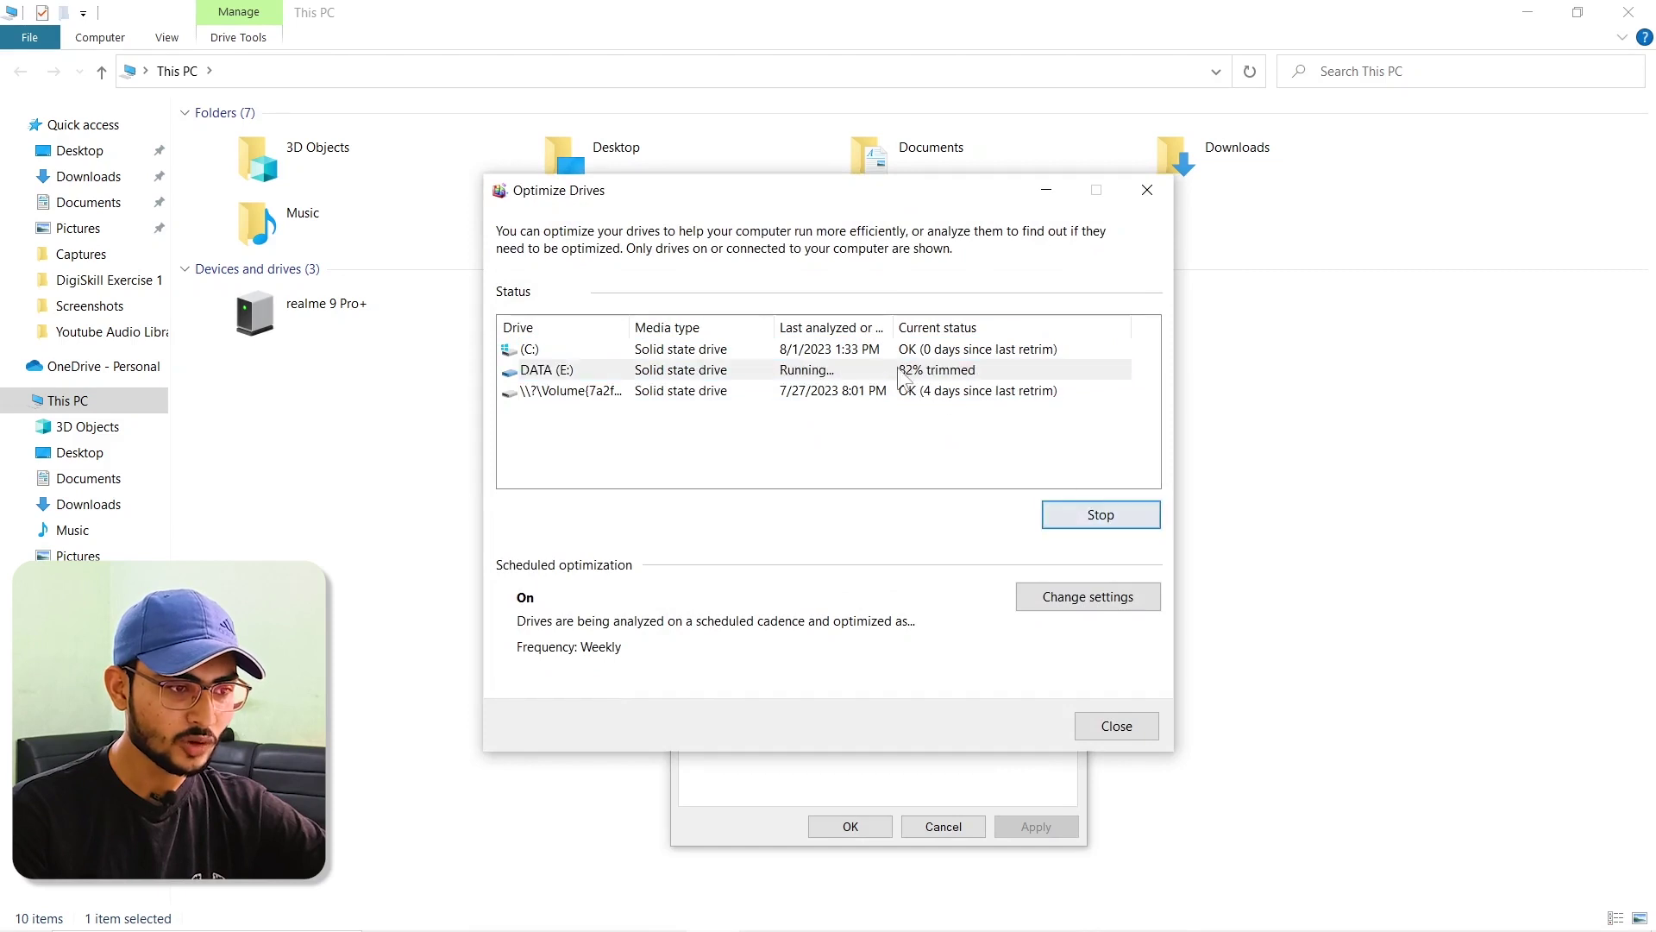
click(963, 392)
click(1118, 517)
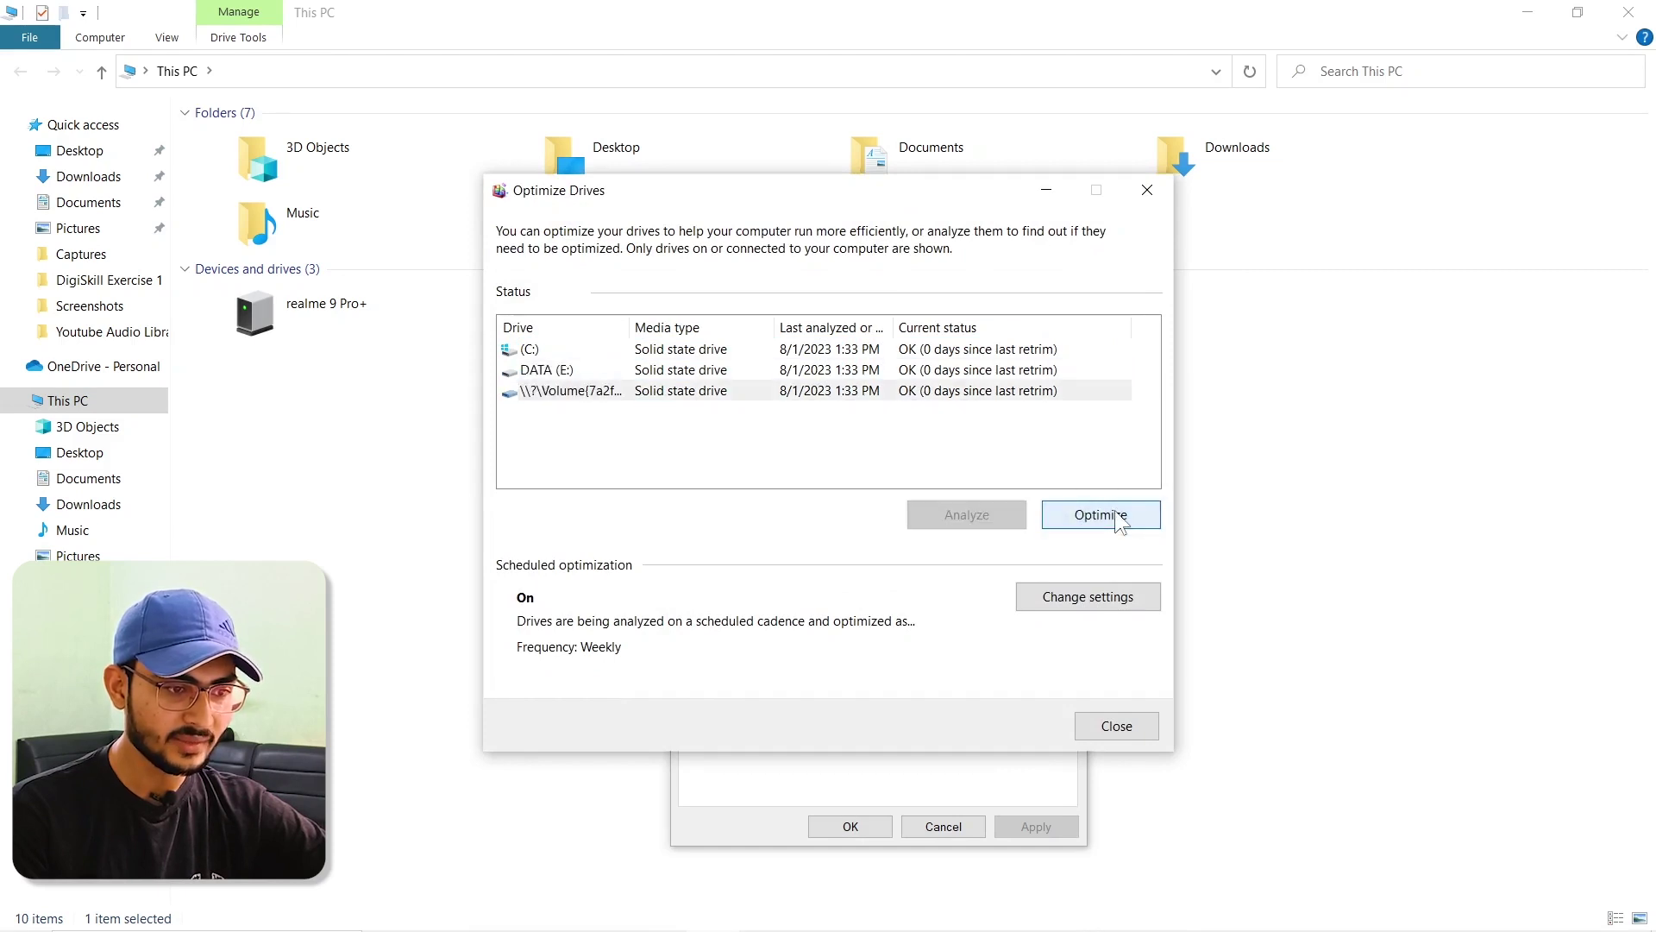
Open the scheduled optimization settings and check the frequency options for the drives
click(1081, 603)
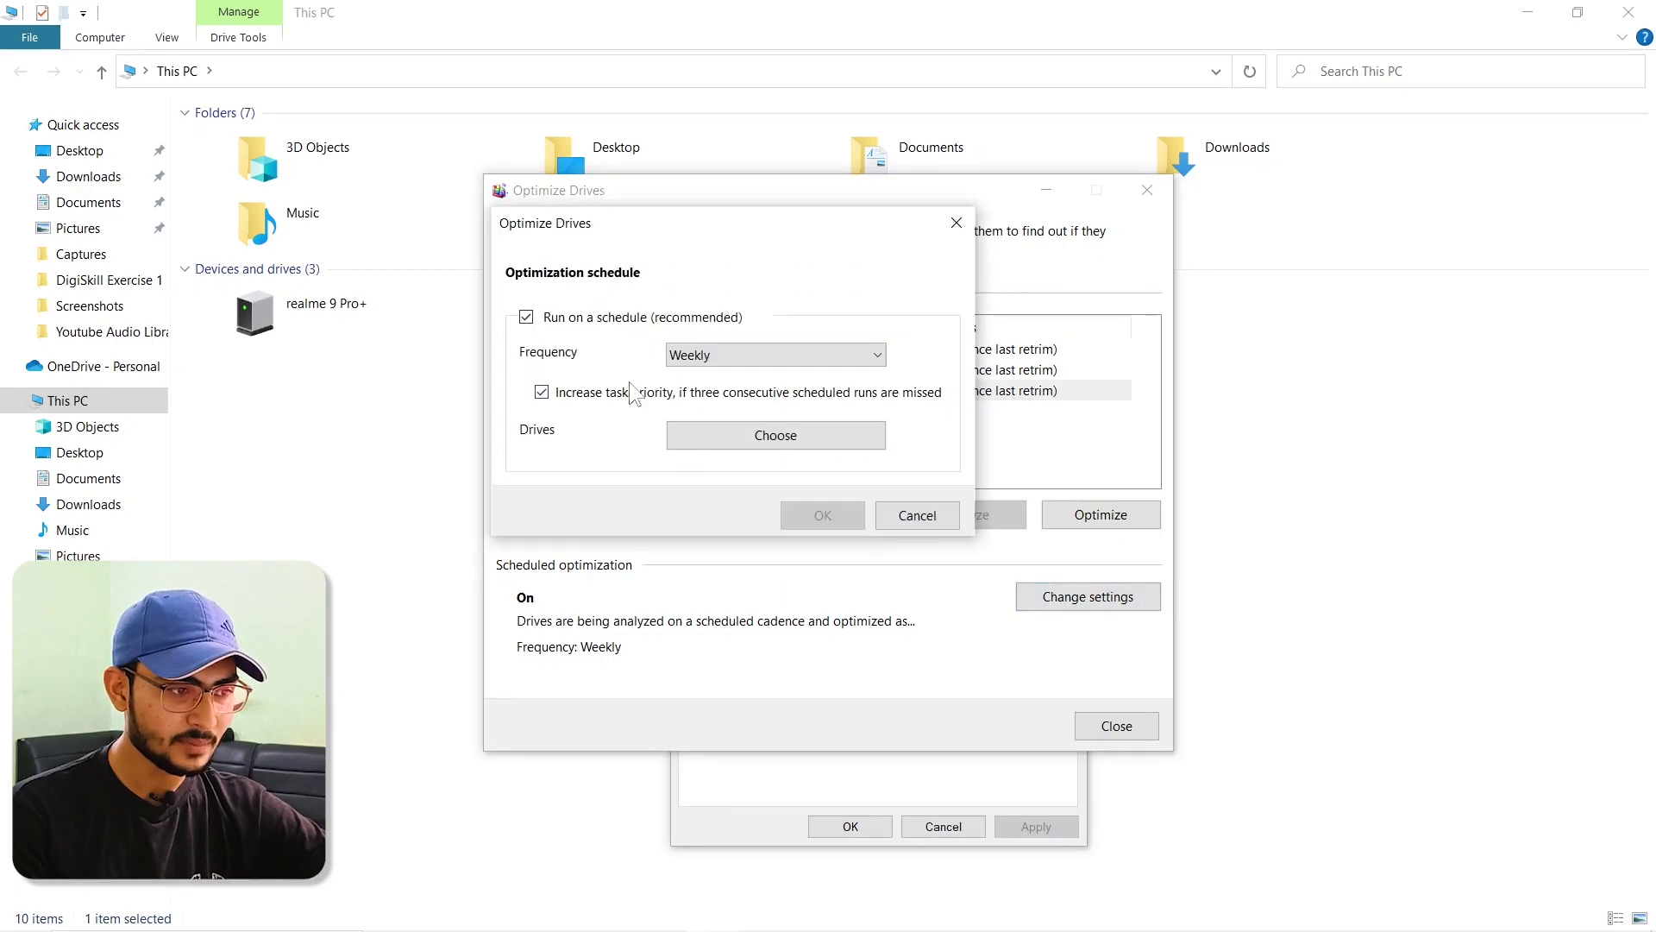
click(723, 355)
click(725, 371)
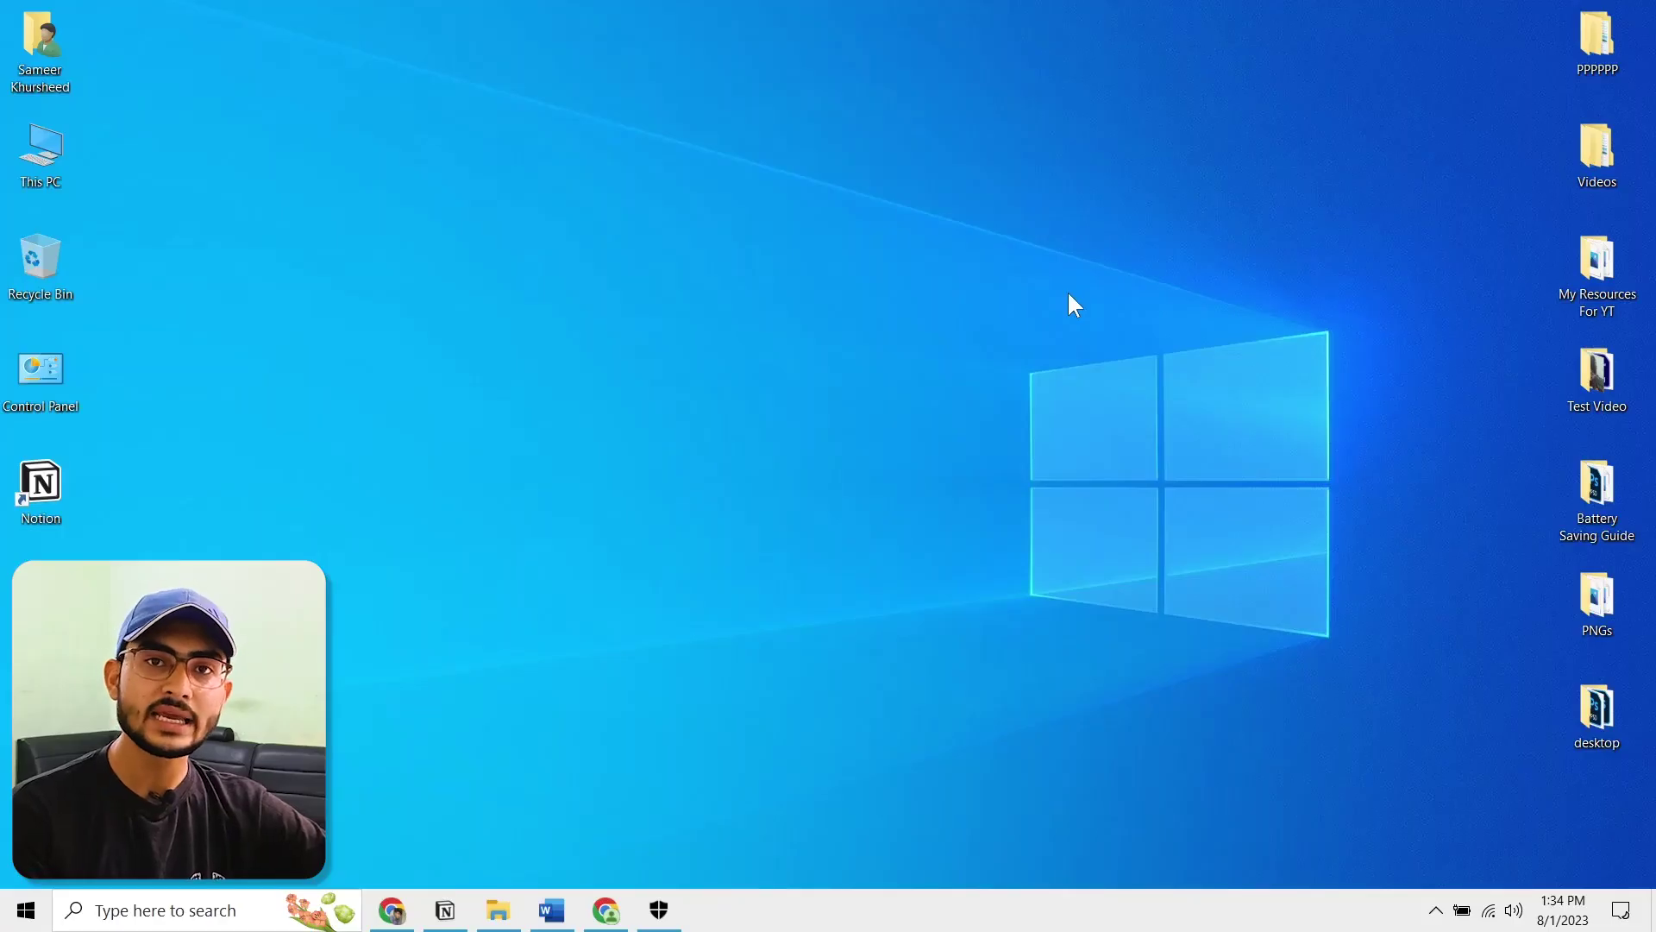
Refresh the desktop several times
right_click(1068, 290)
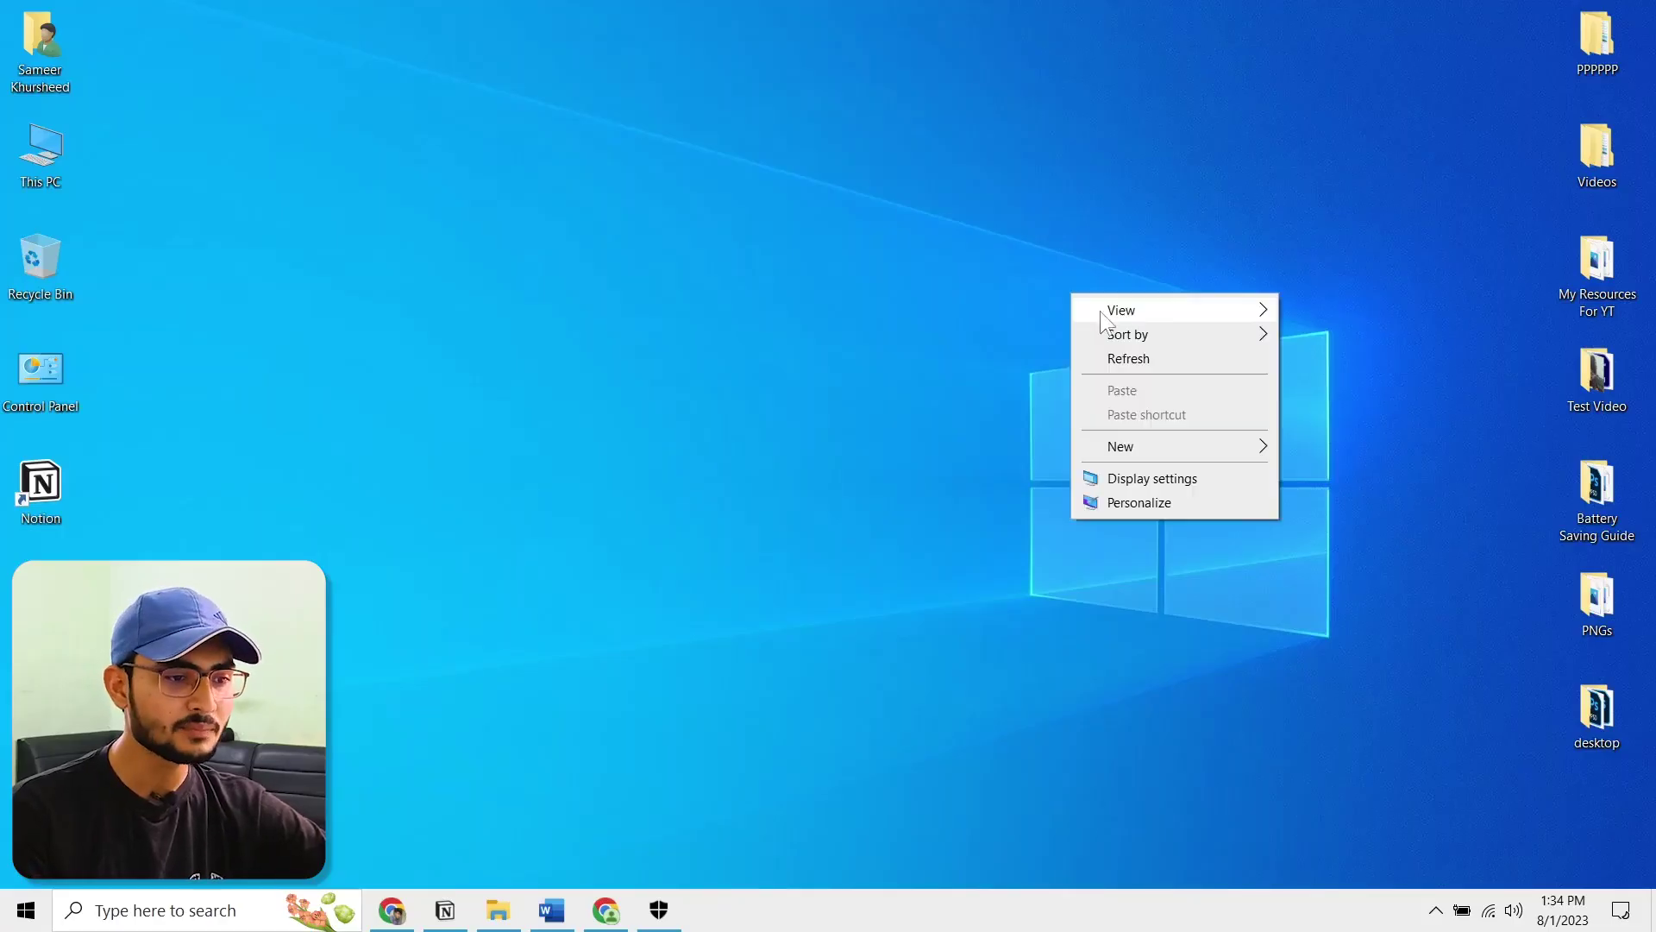
click(1109, 358)
right_click(849, 220)
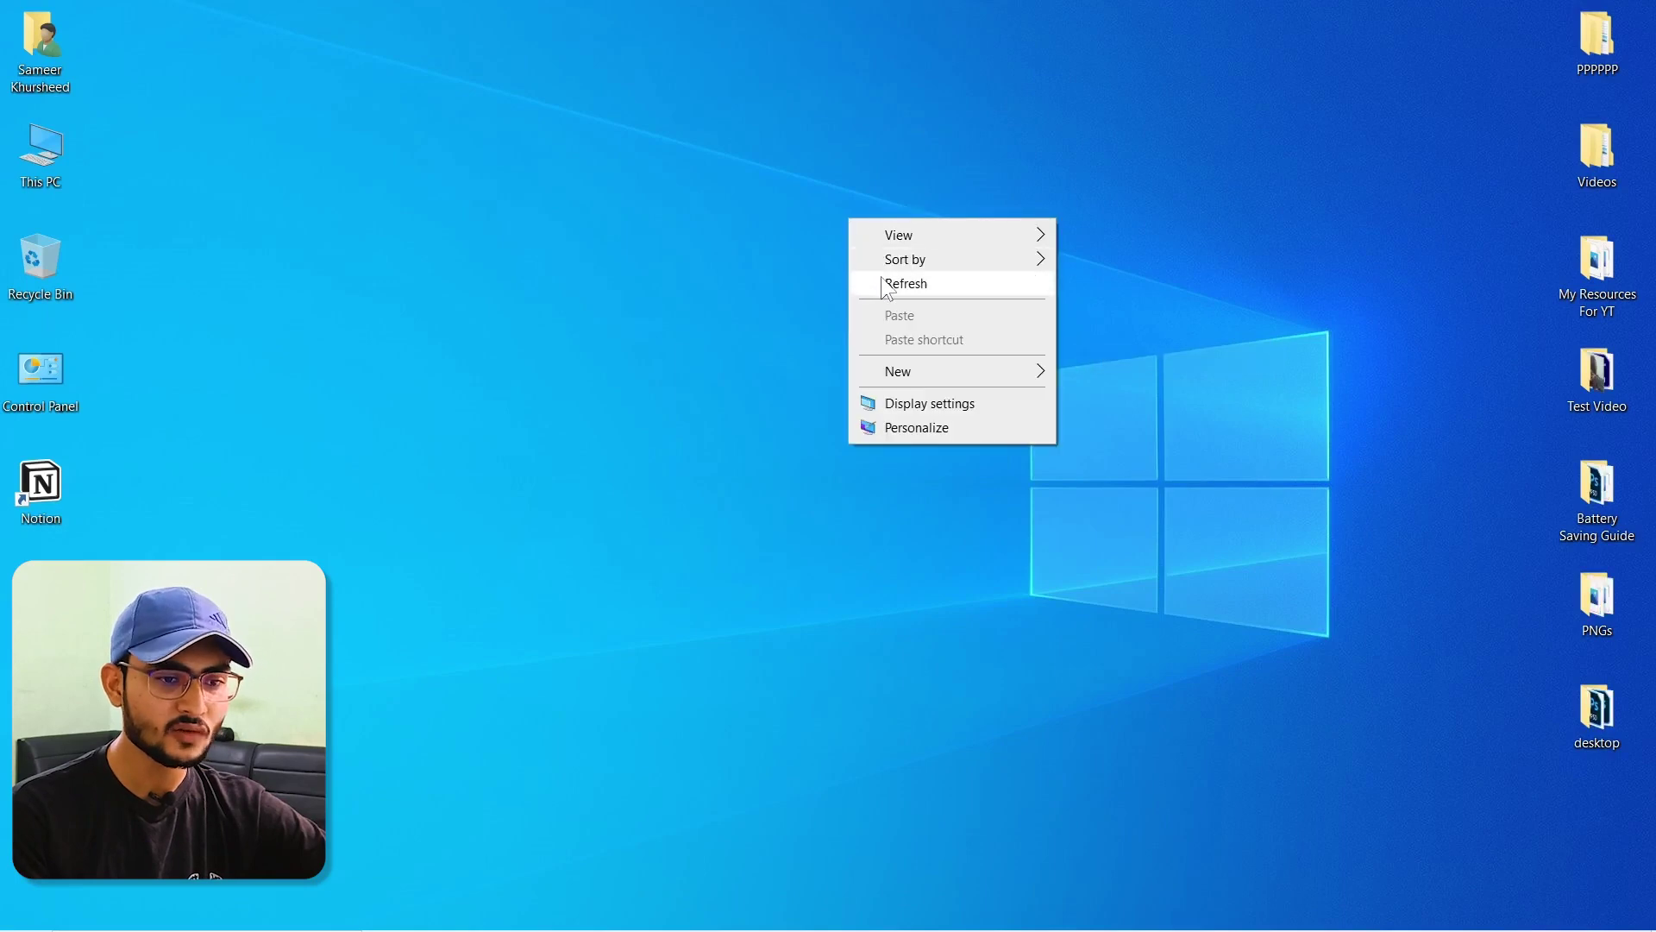
click(880, 278)
right_click(831, 261)
click(879, 323)
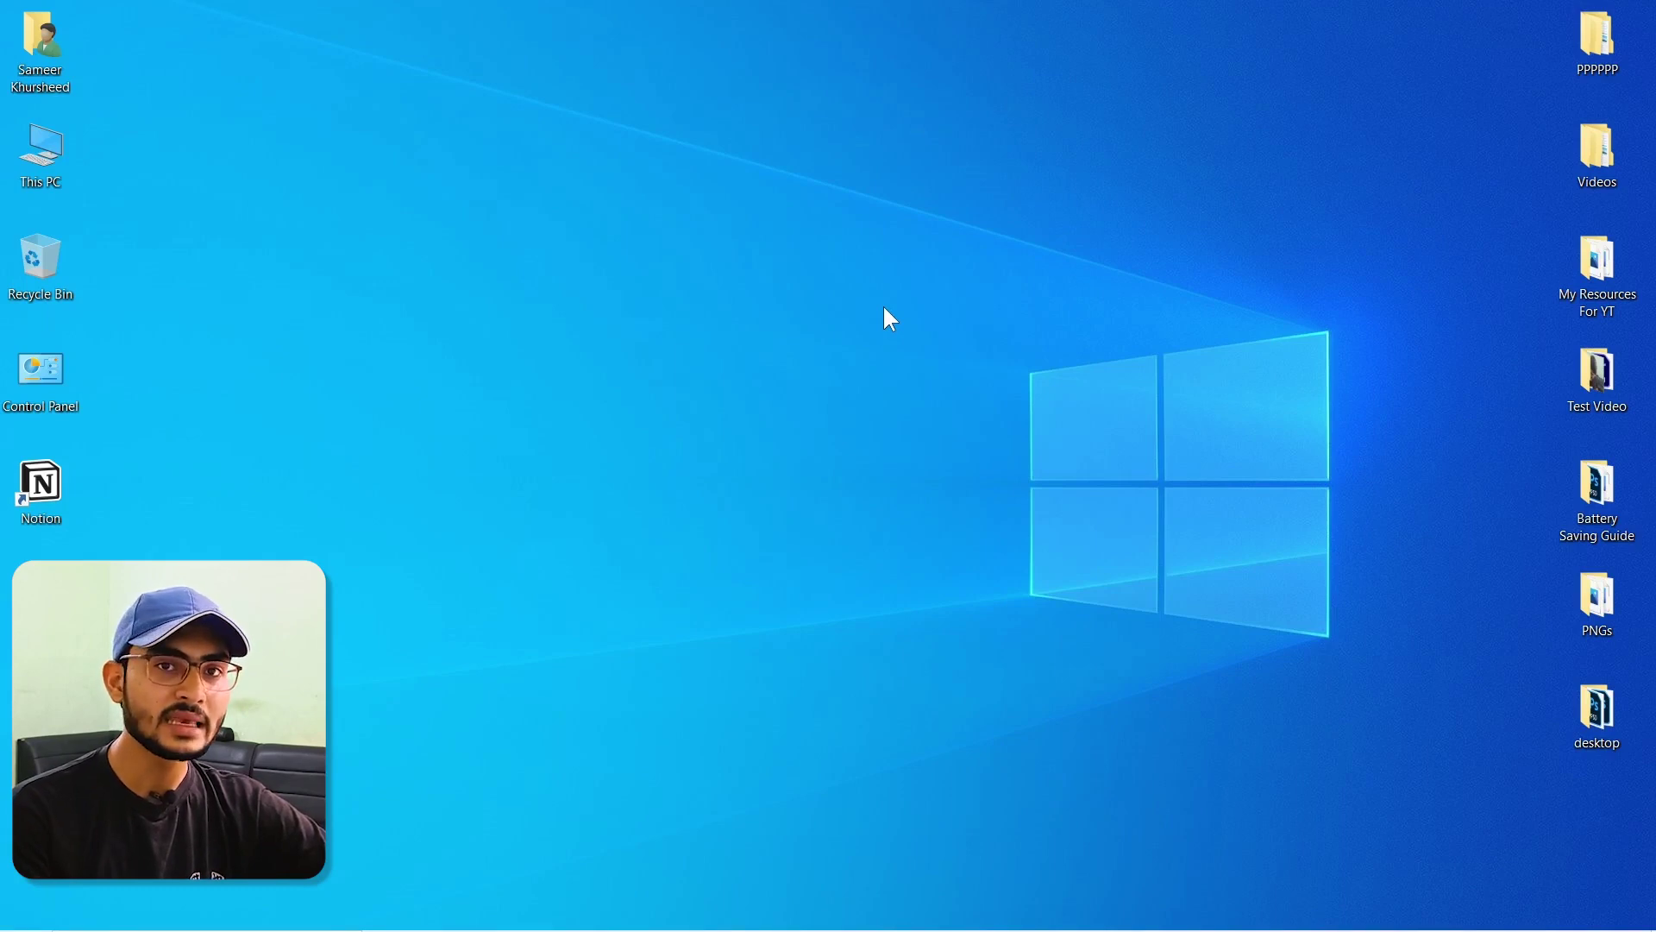
right_click(901, 269)
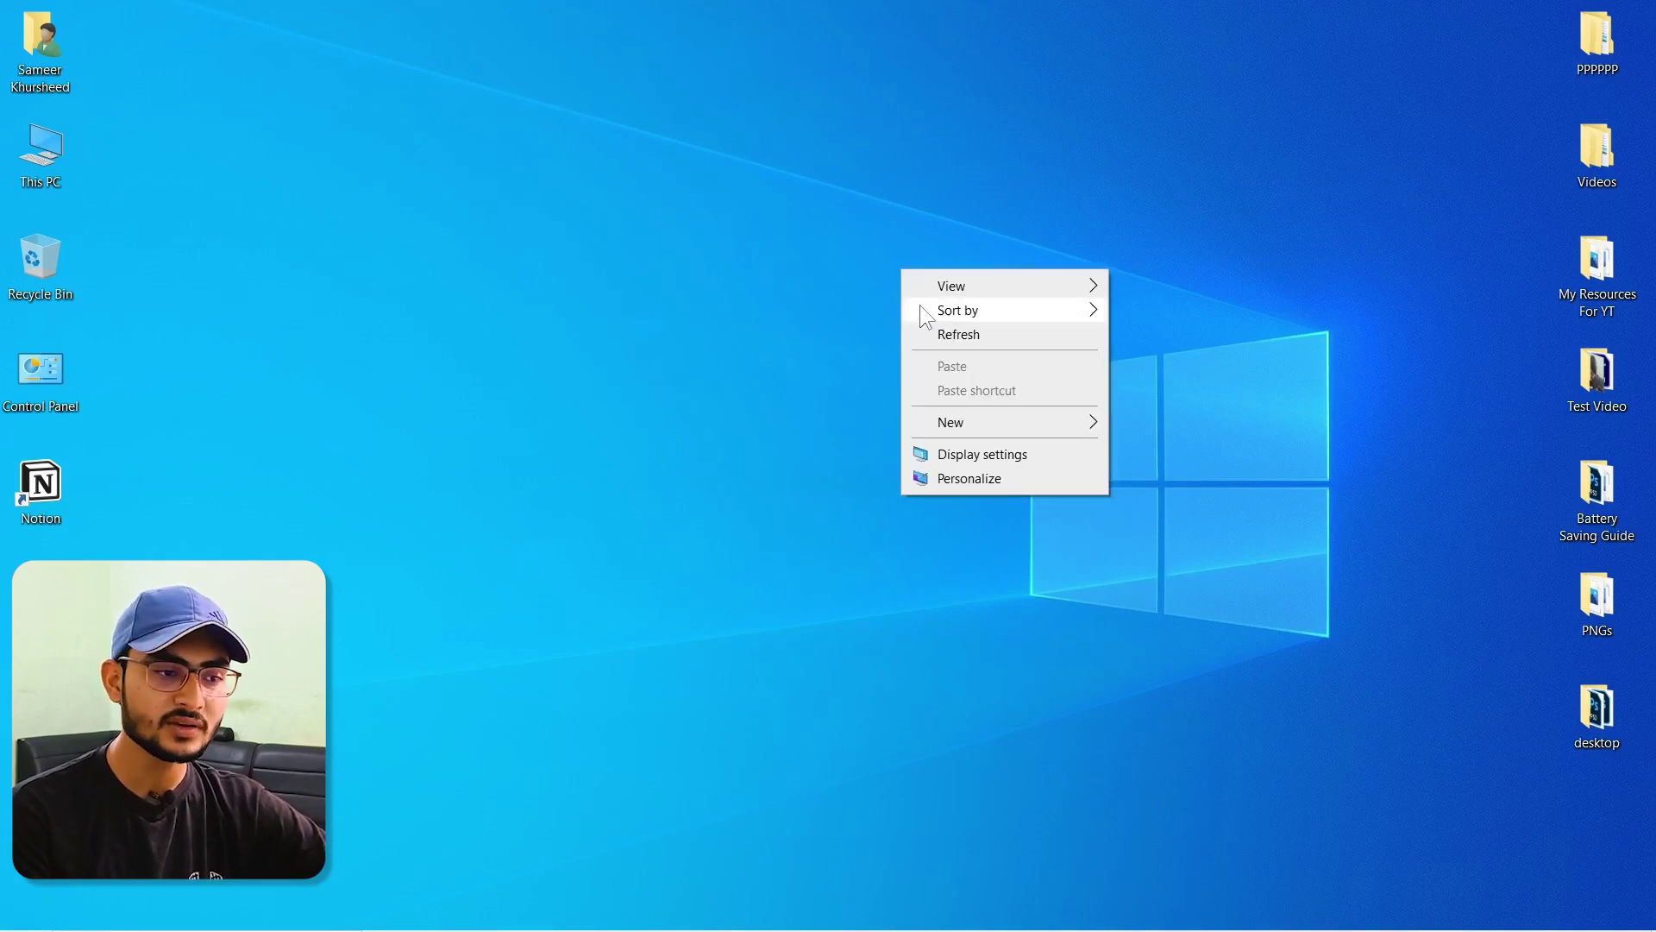
click(922, 333)
Open Control Panel through the Windows search and go to the page for uninstalling programs
double_click(36, 380)
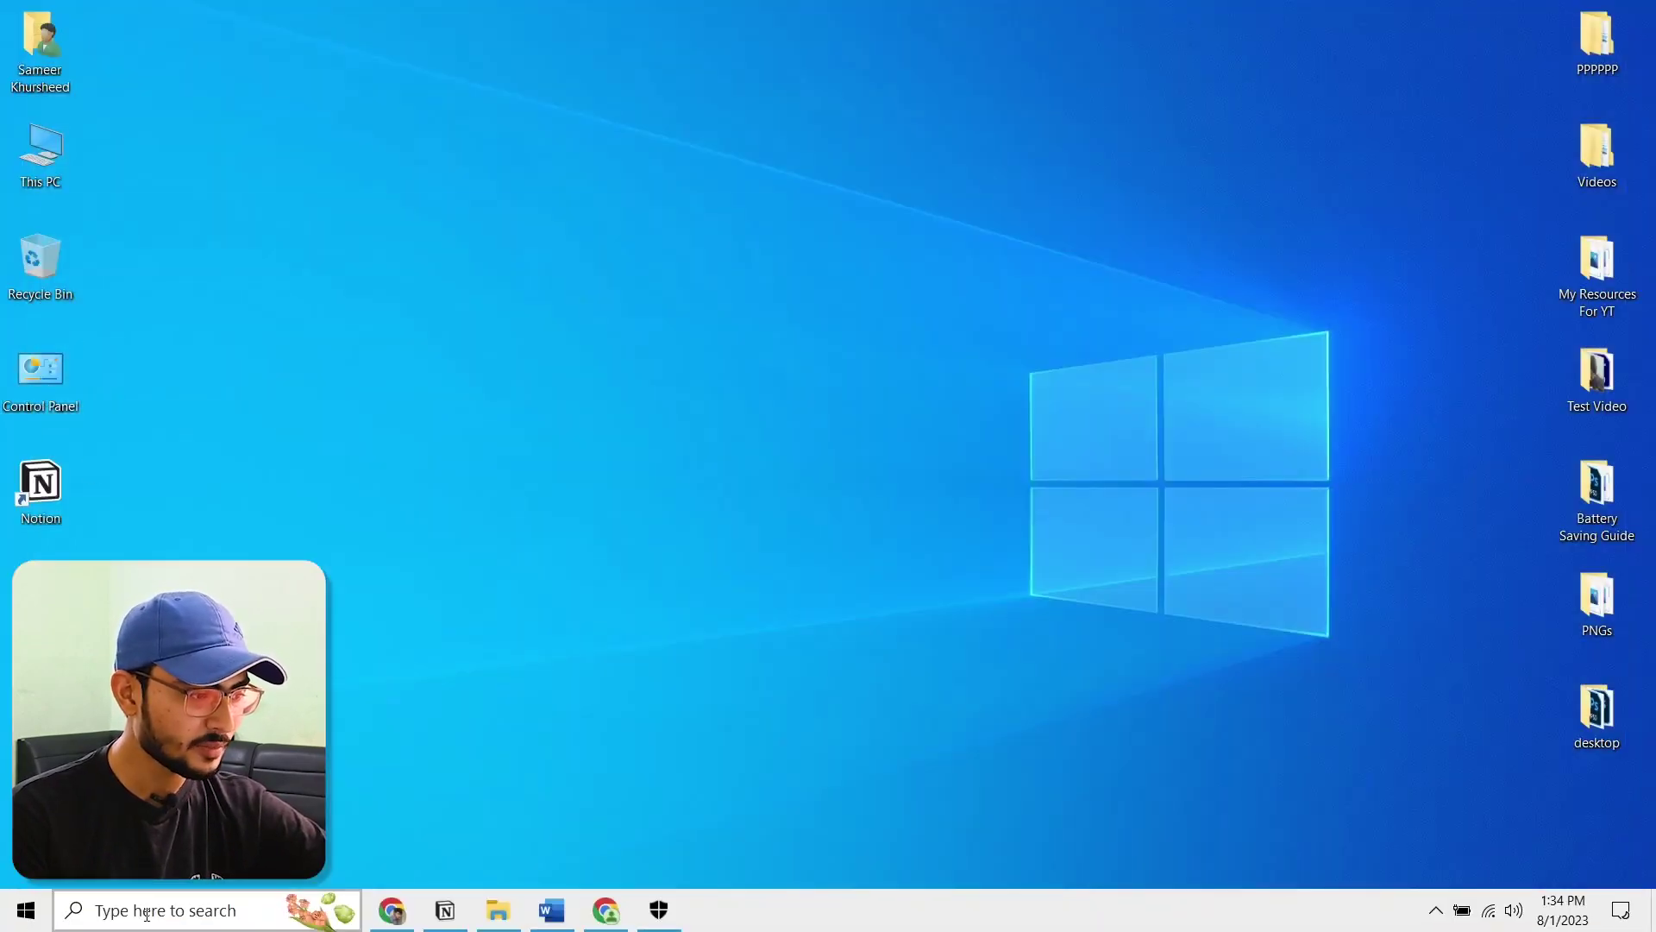
click(146, 913)
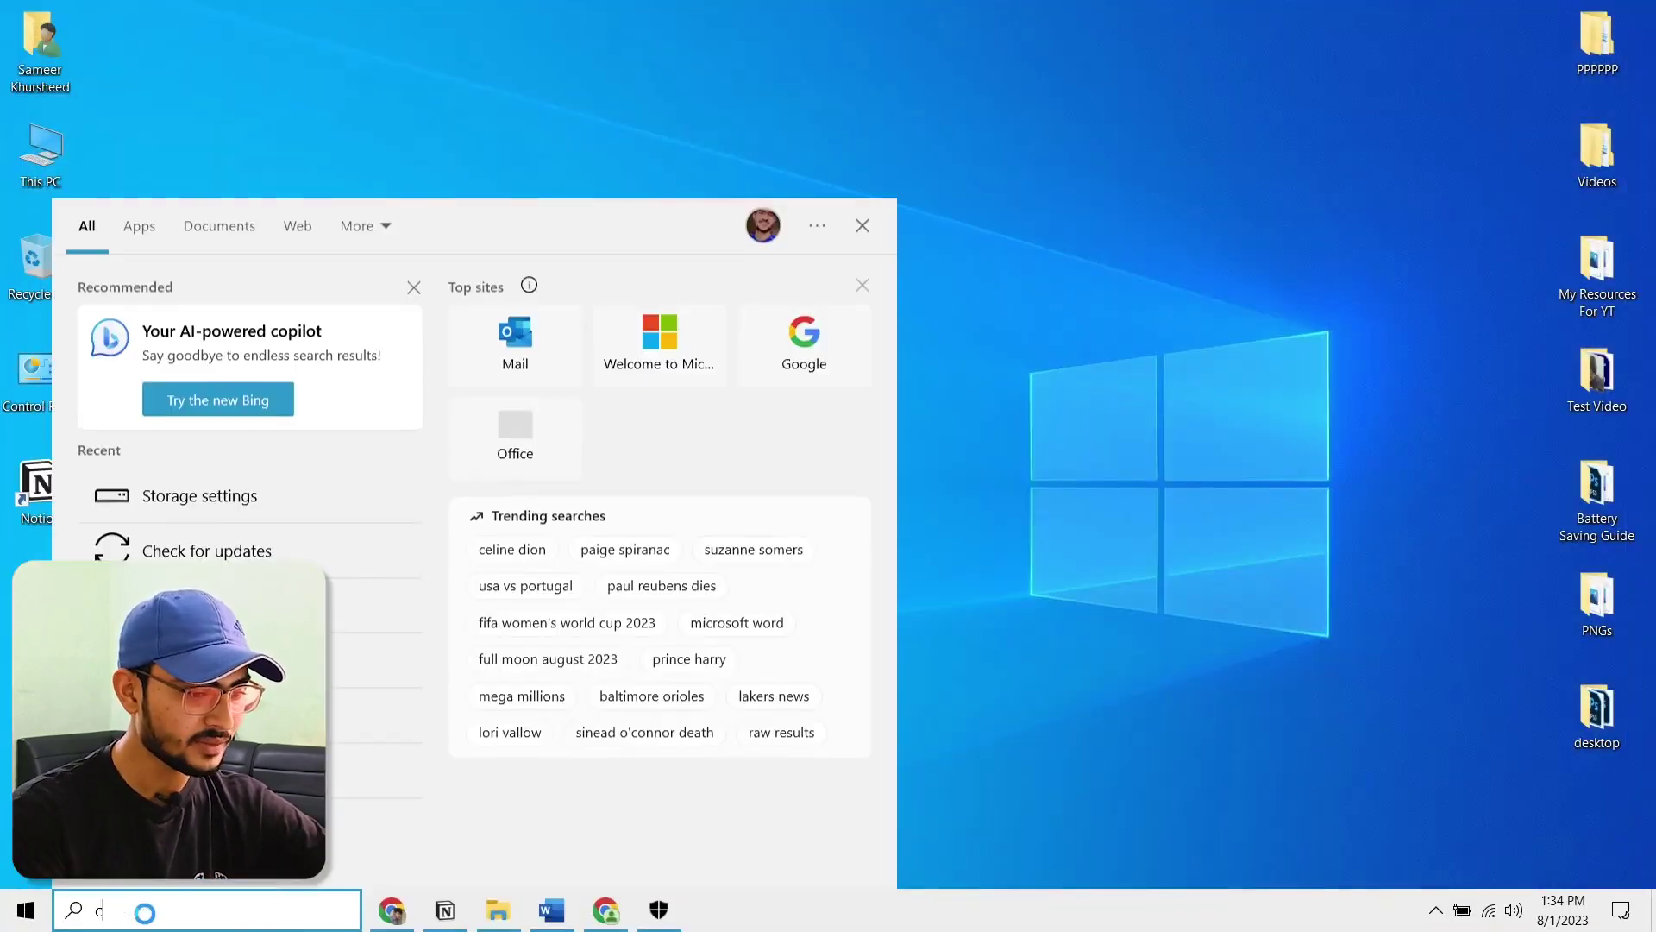
text(control)
key(Return)
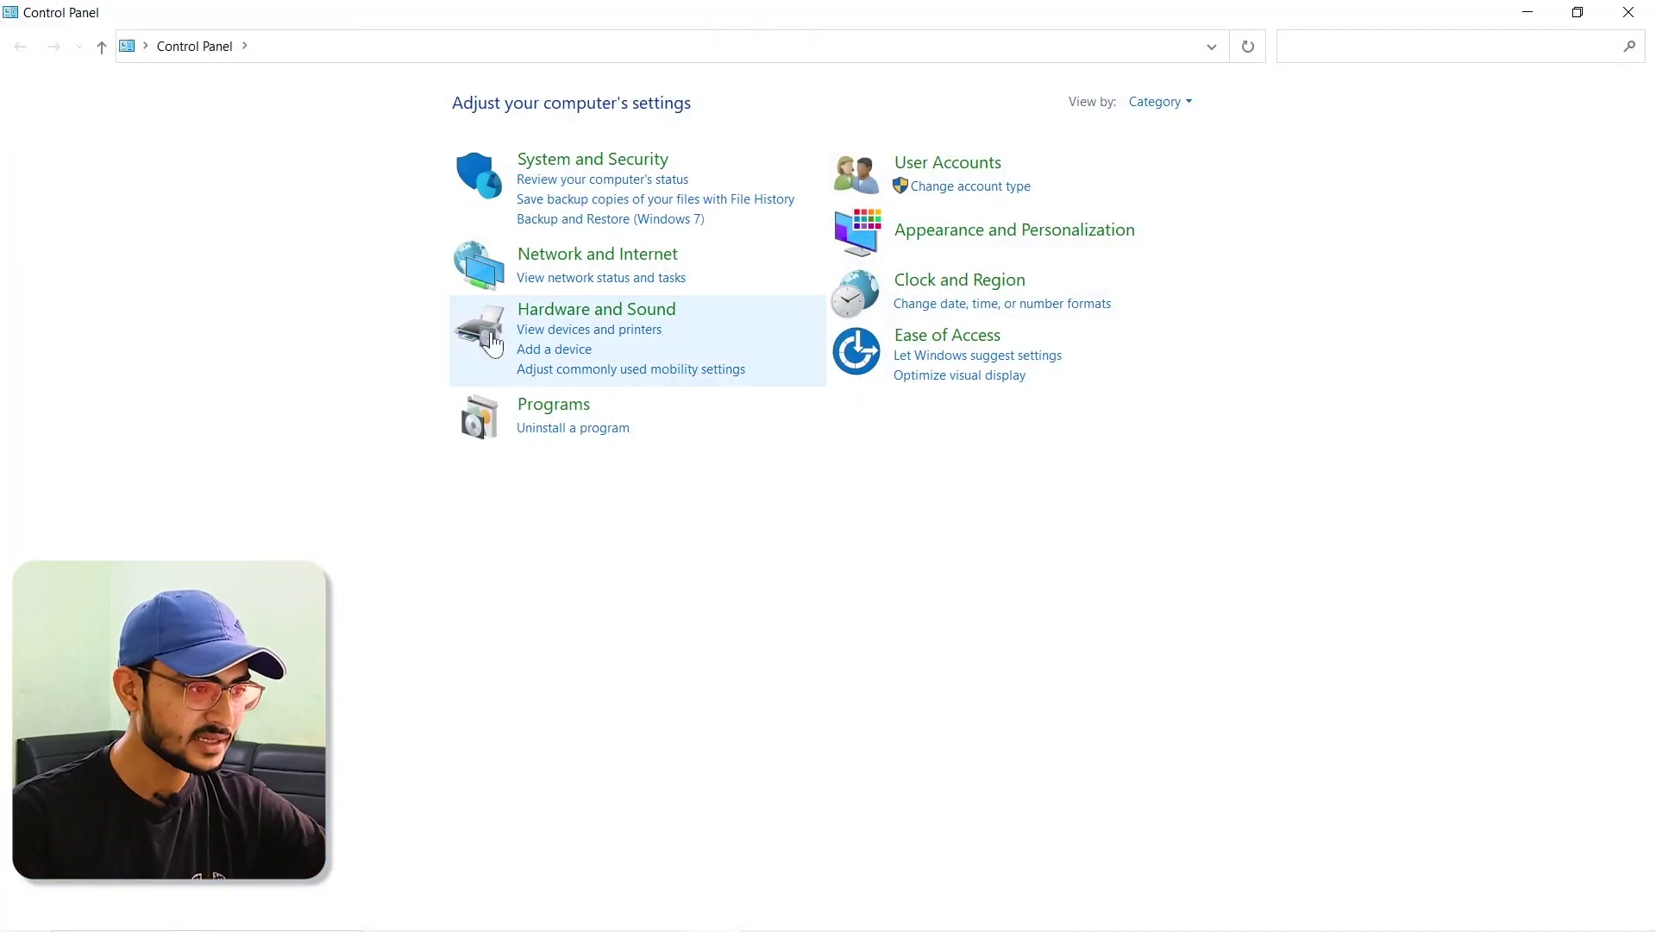
click(576, 427)
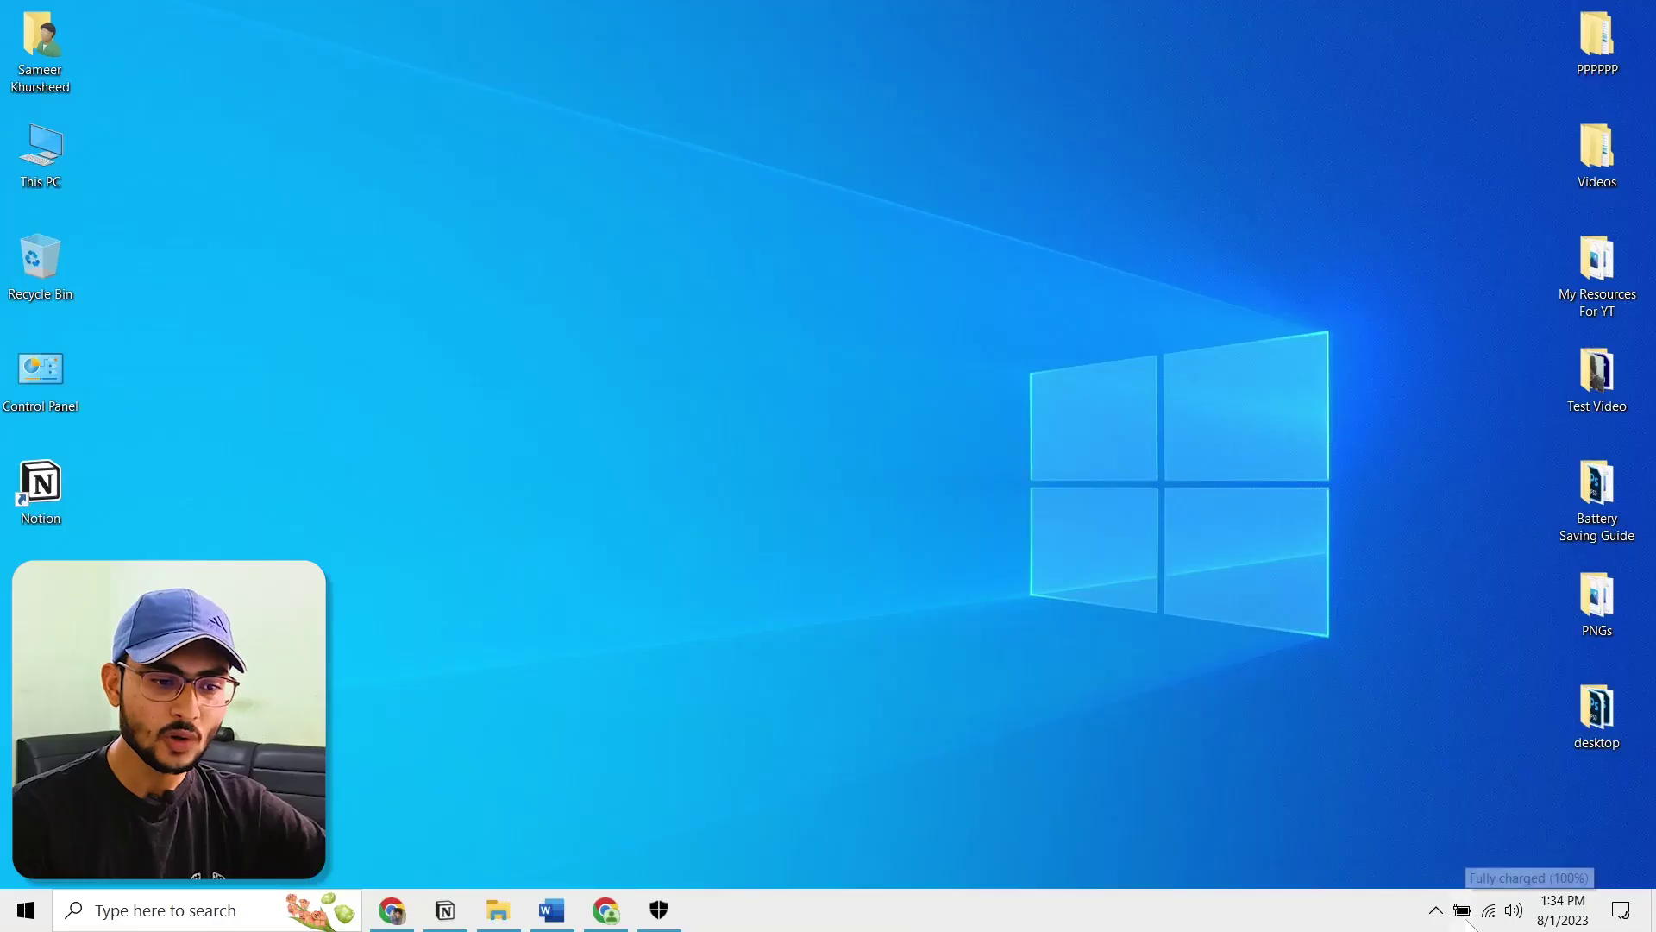
Set the plugged-in power mode to Best performance and dismiss the battery flyout
click(1463, 913)
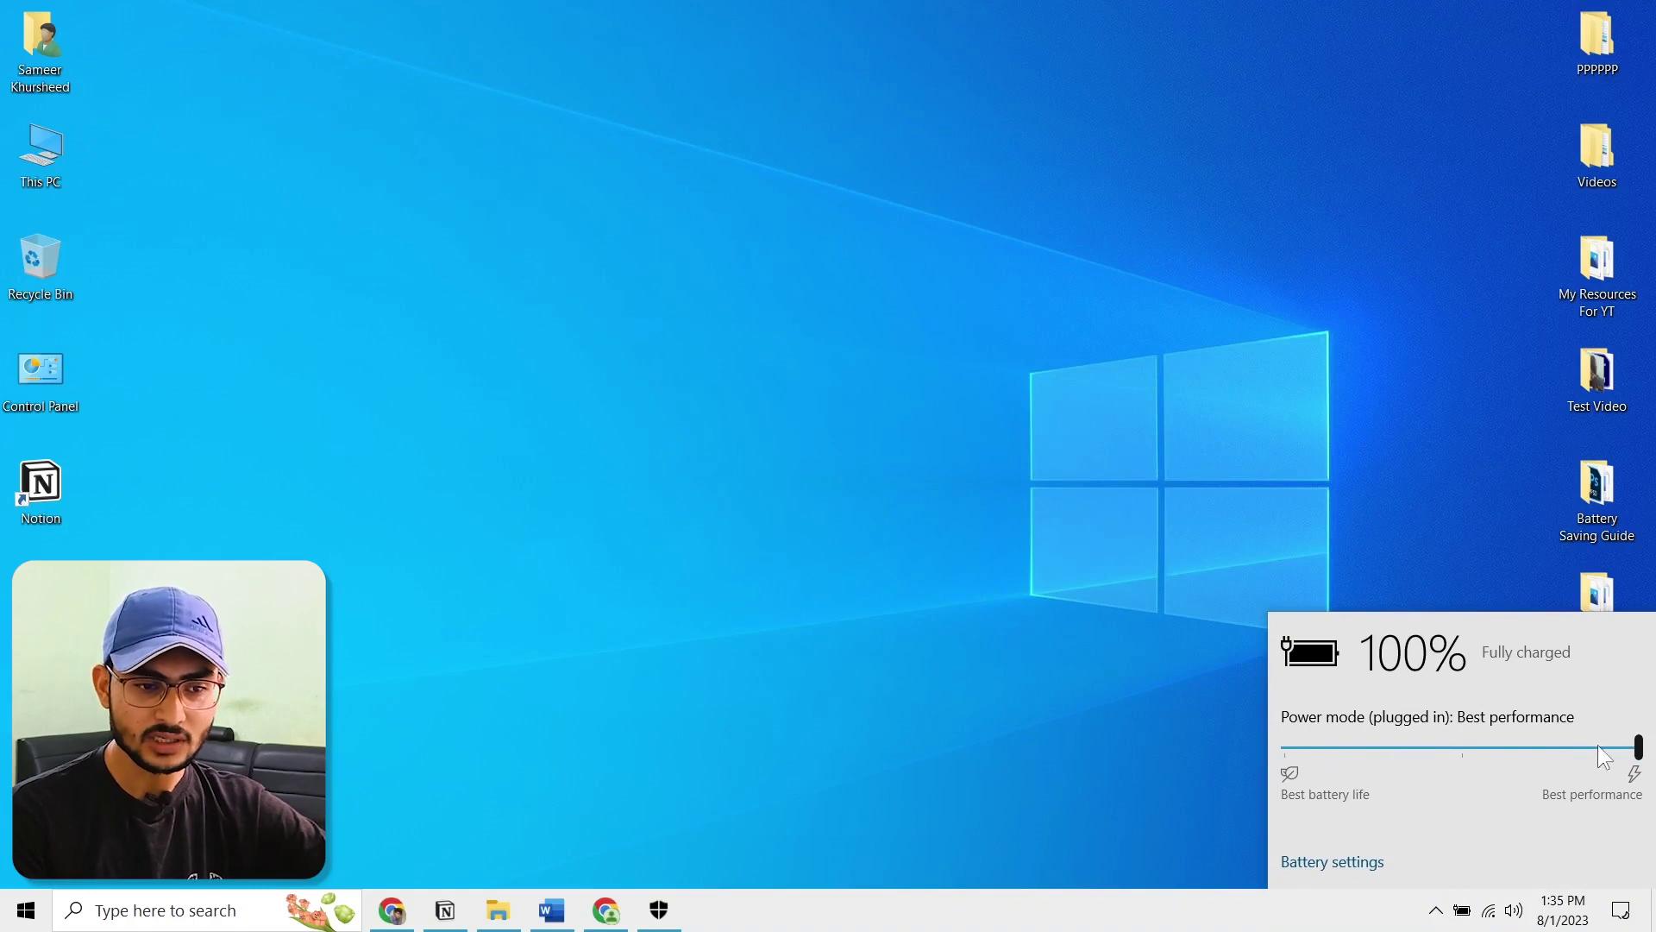
drag(1603, 755, 1655, 747)
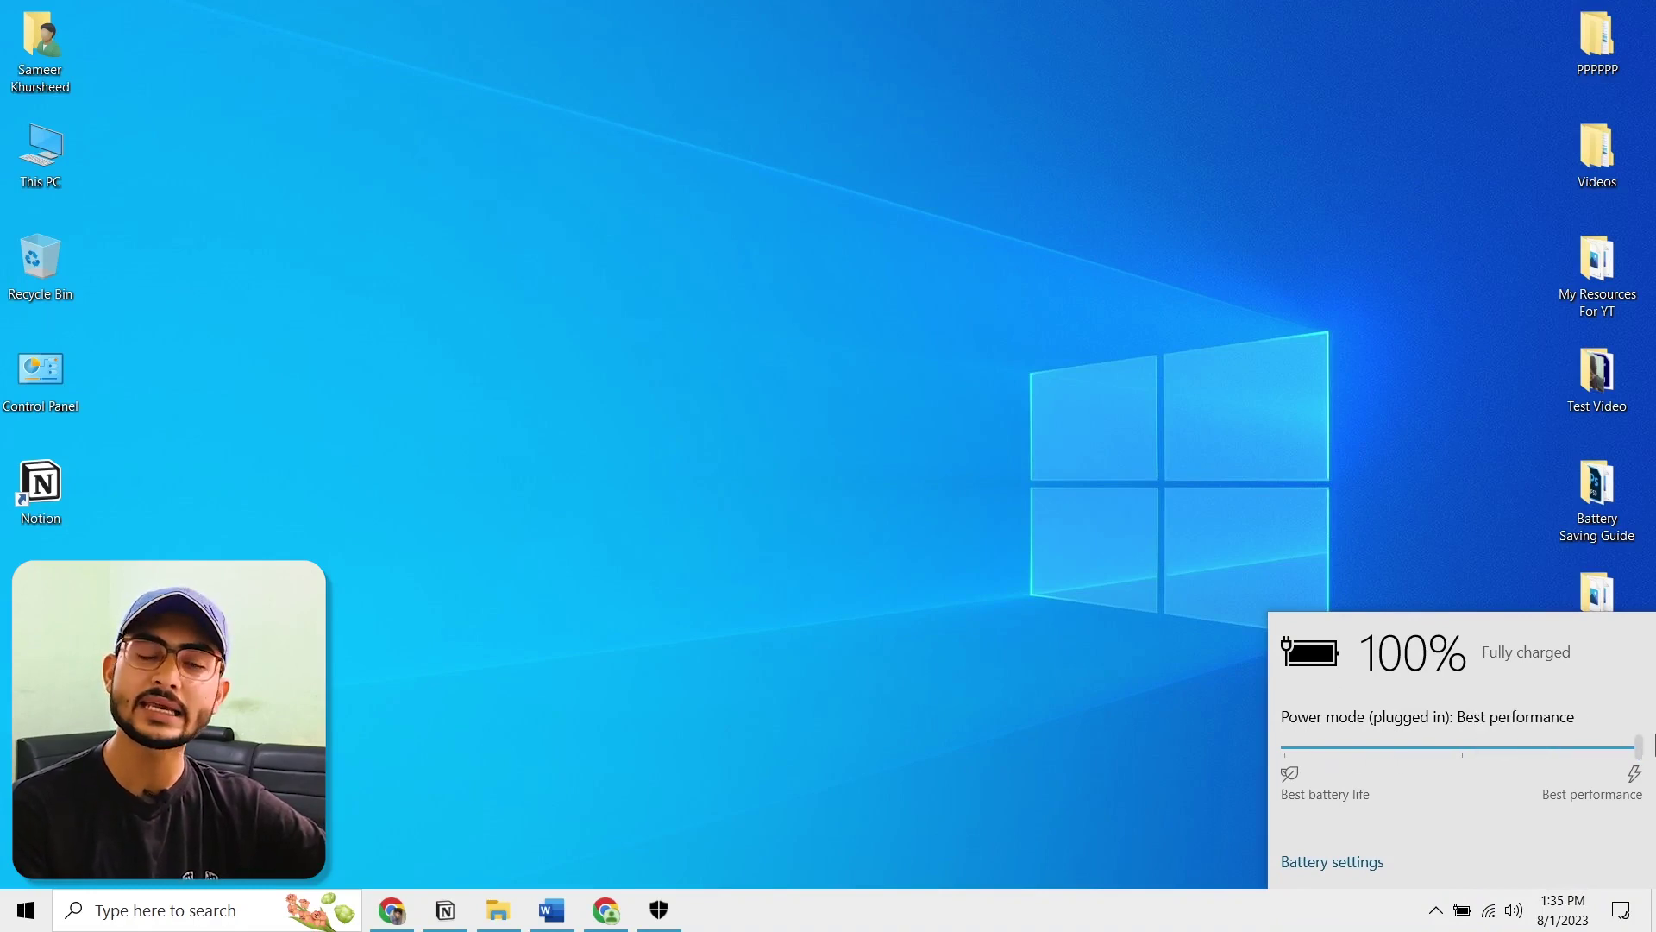
click(805, 436)
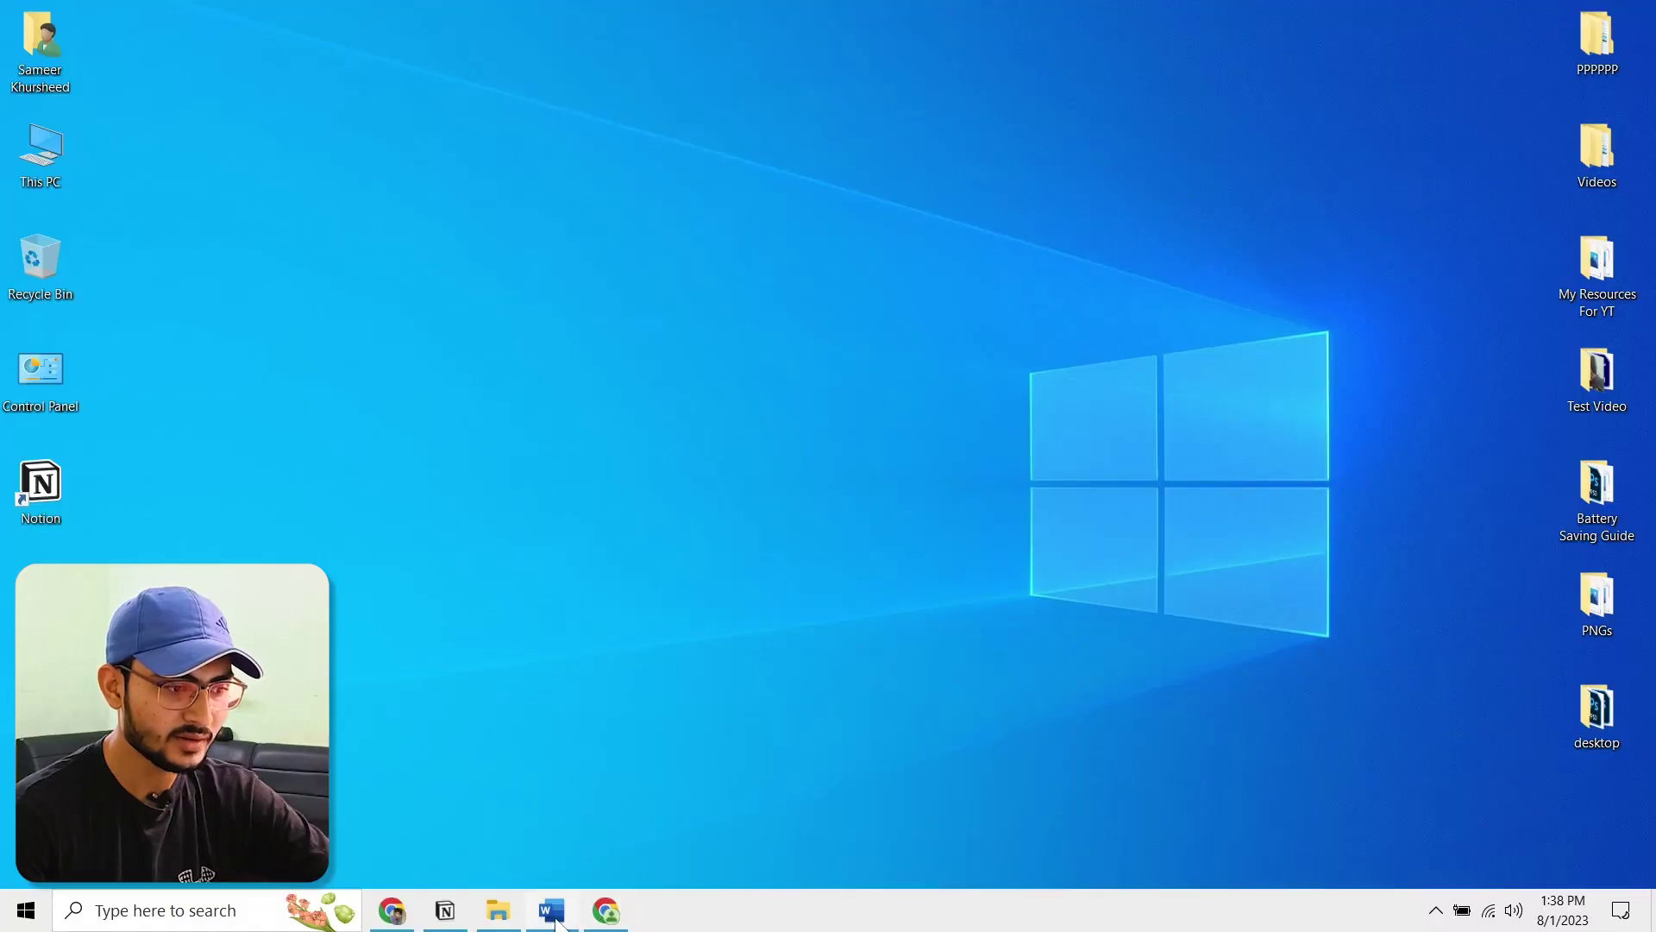
Bring up the open File Explorer window and close it
click(499, 910)
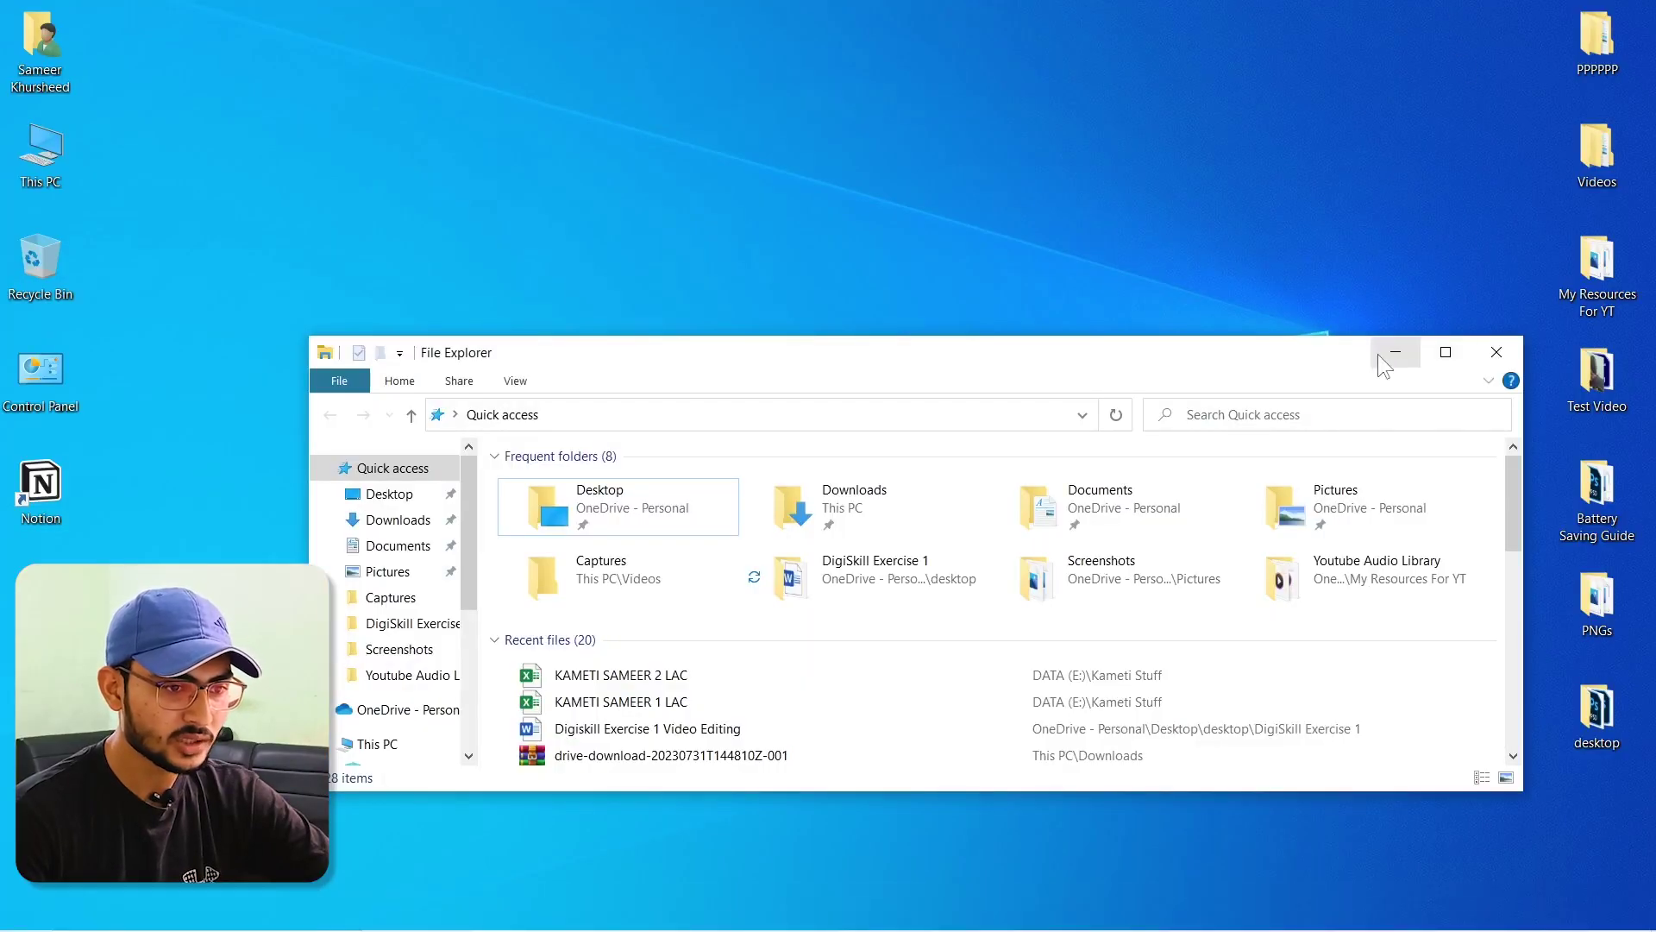
double_click(1329, 351)
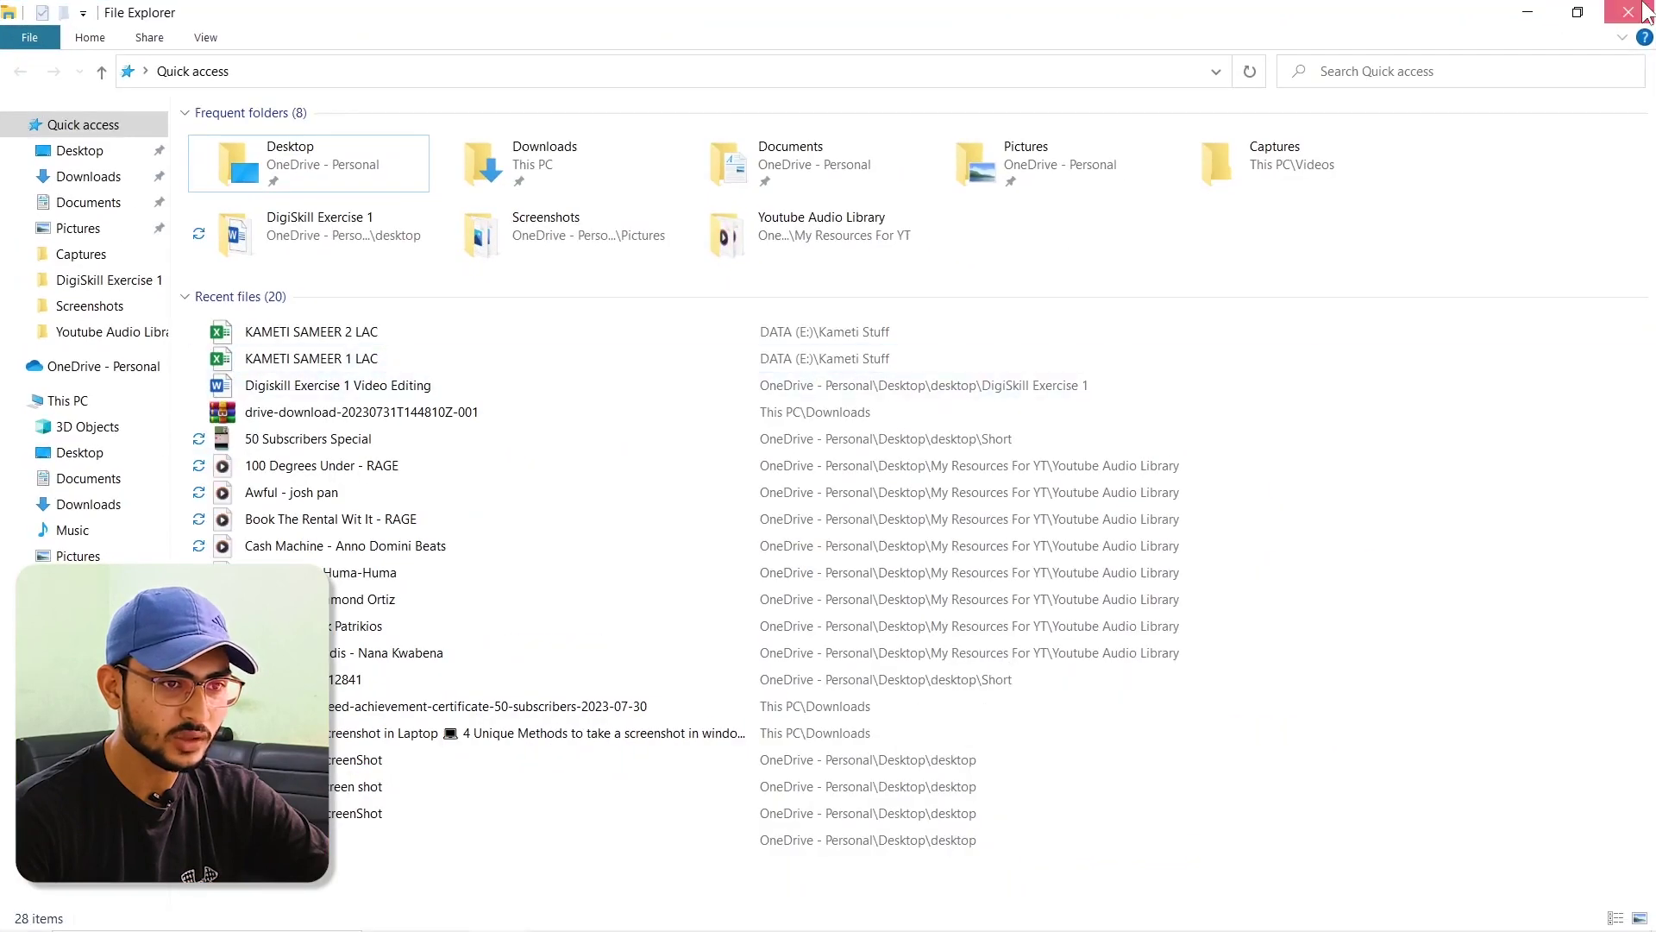
click(1644, 9)
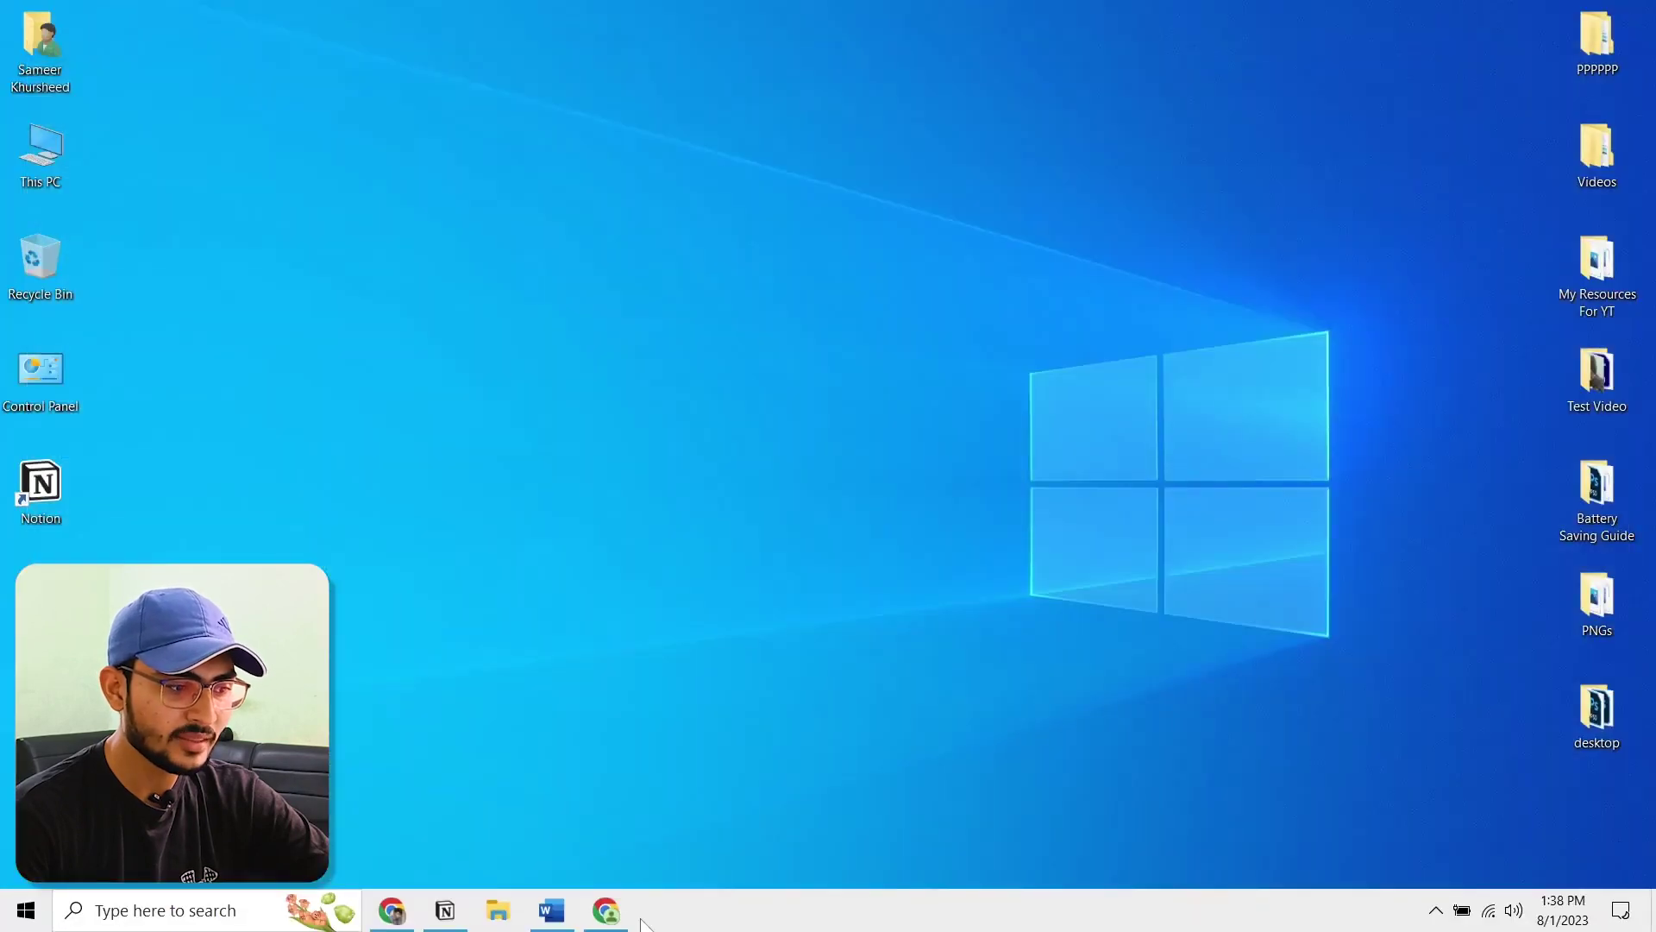
Open the Windows appearance and performance options, try Adjust for best performance, and select Let Windows choose what's best for my computer
click(222, 911)
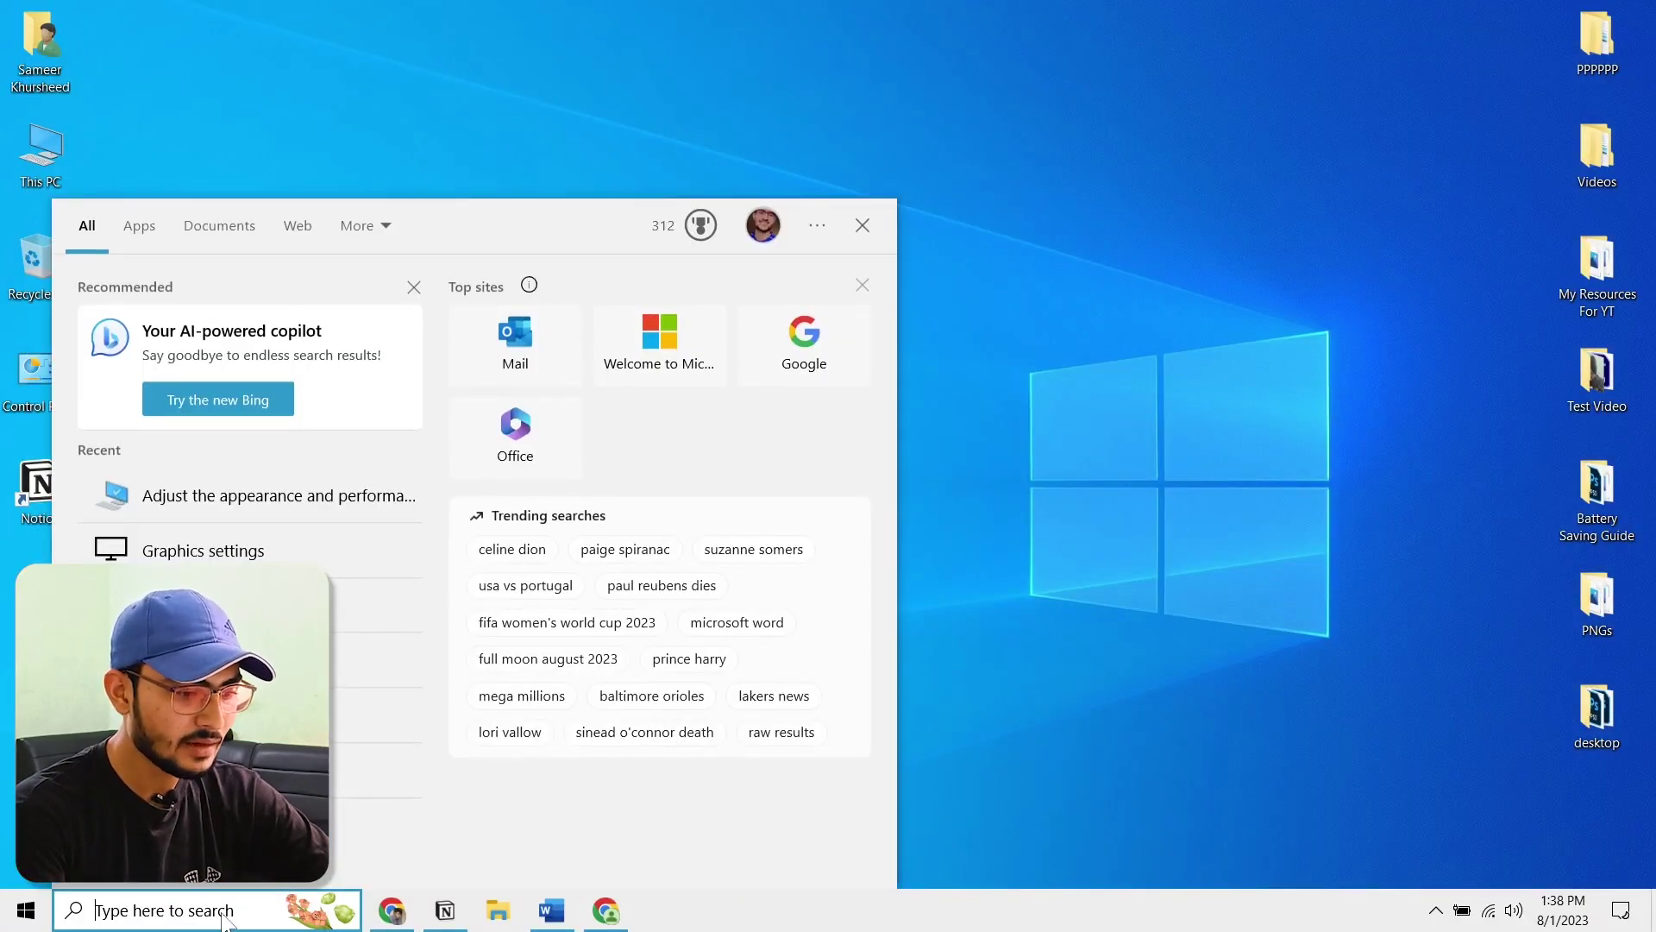
text(perfo)
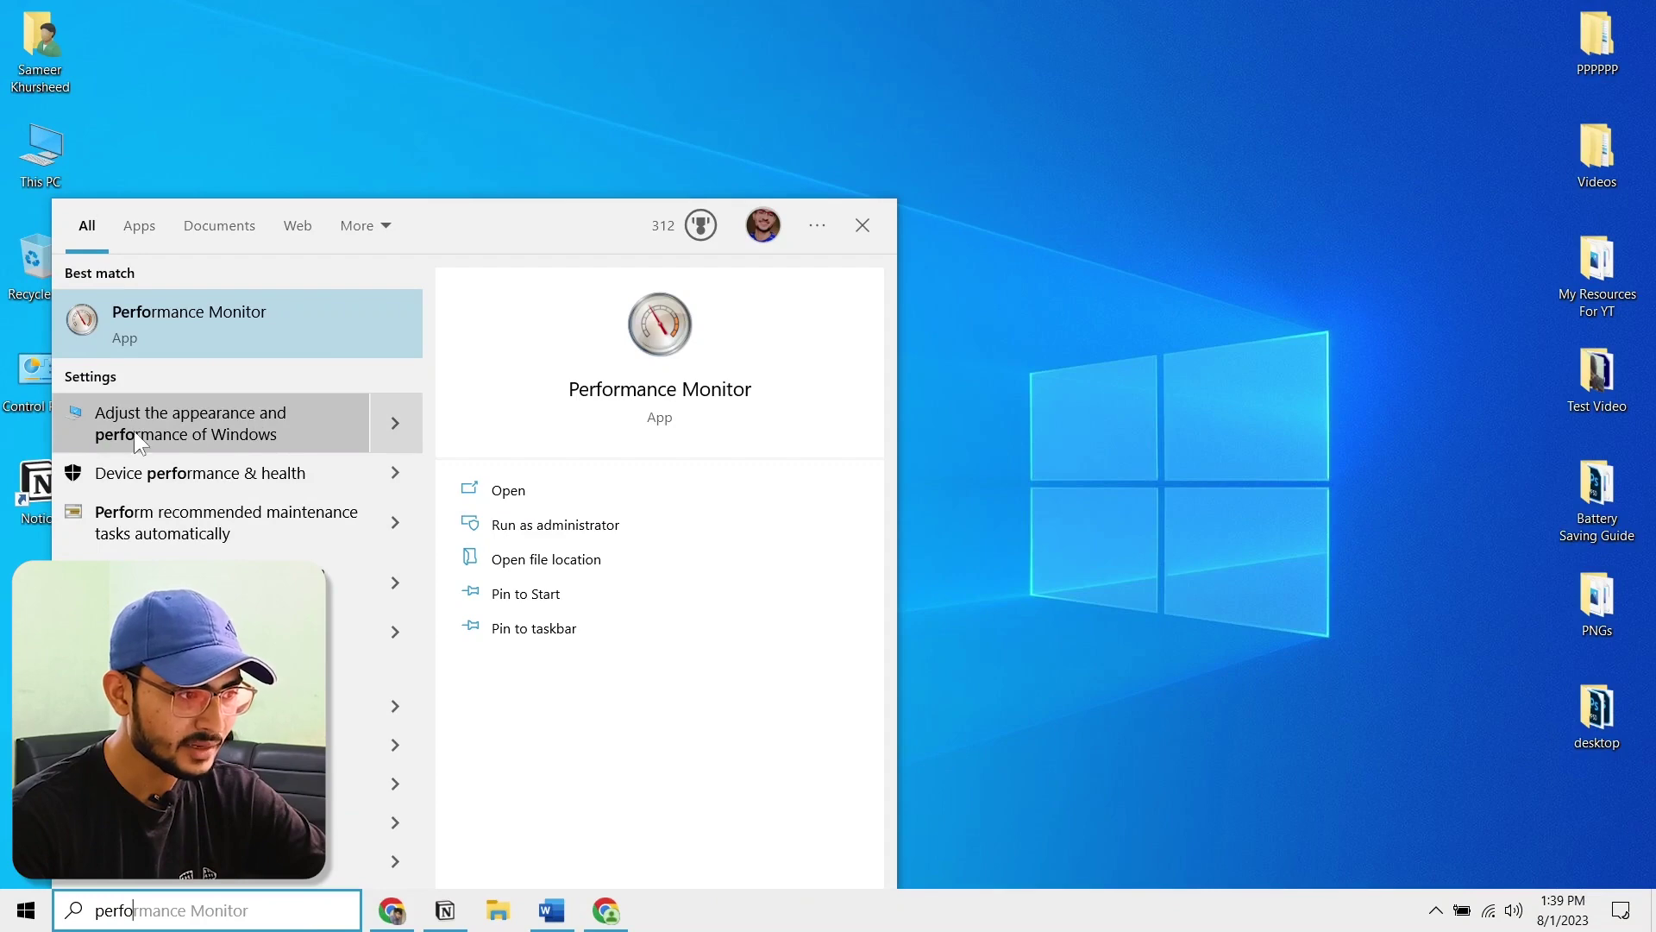
click(186, 428)
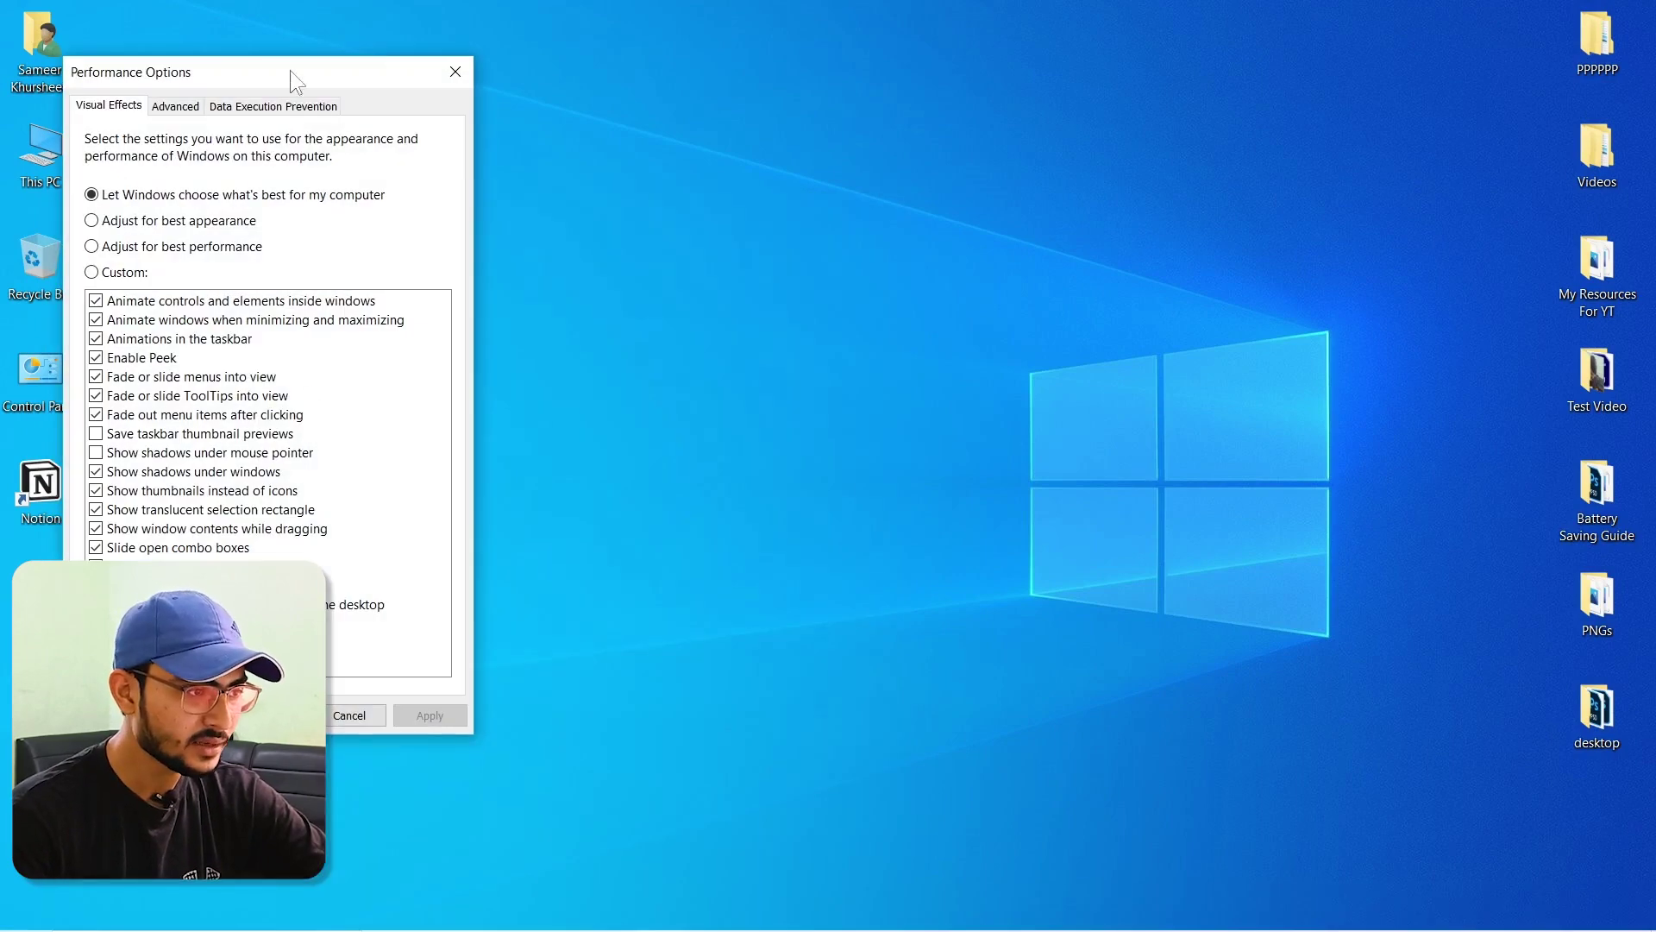
drag(290, 70, 419, 29)
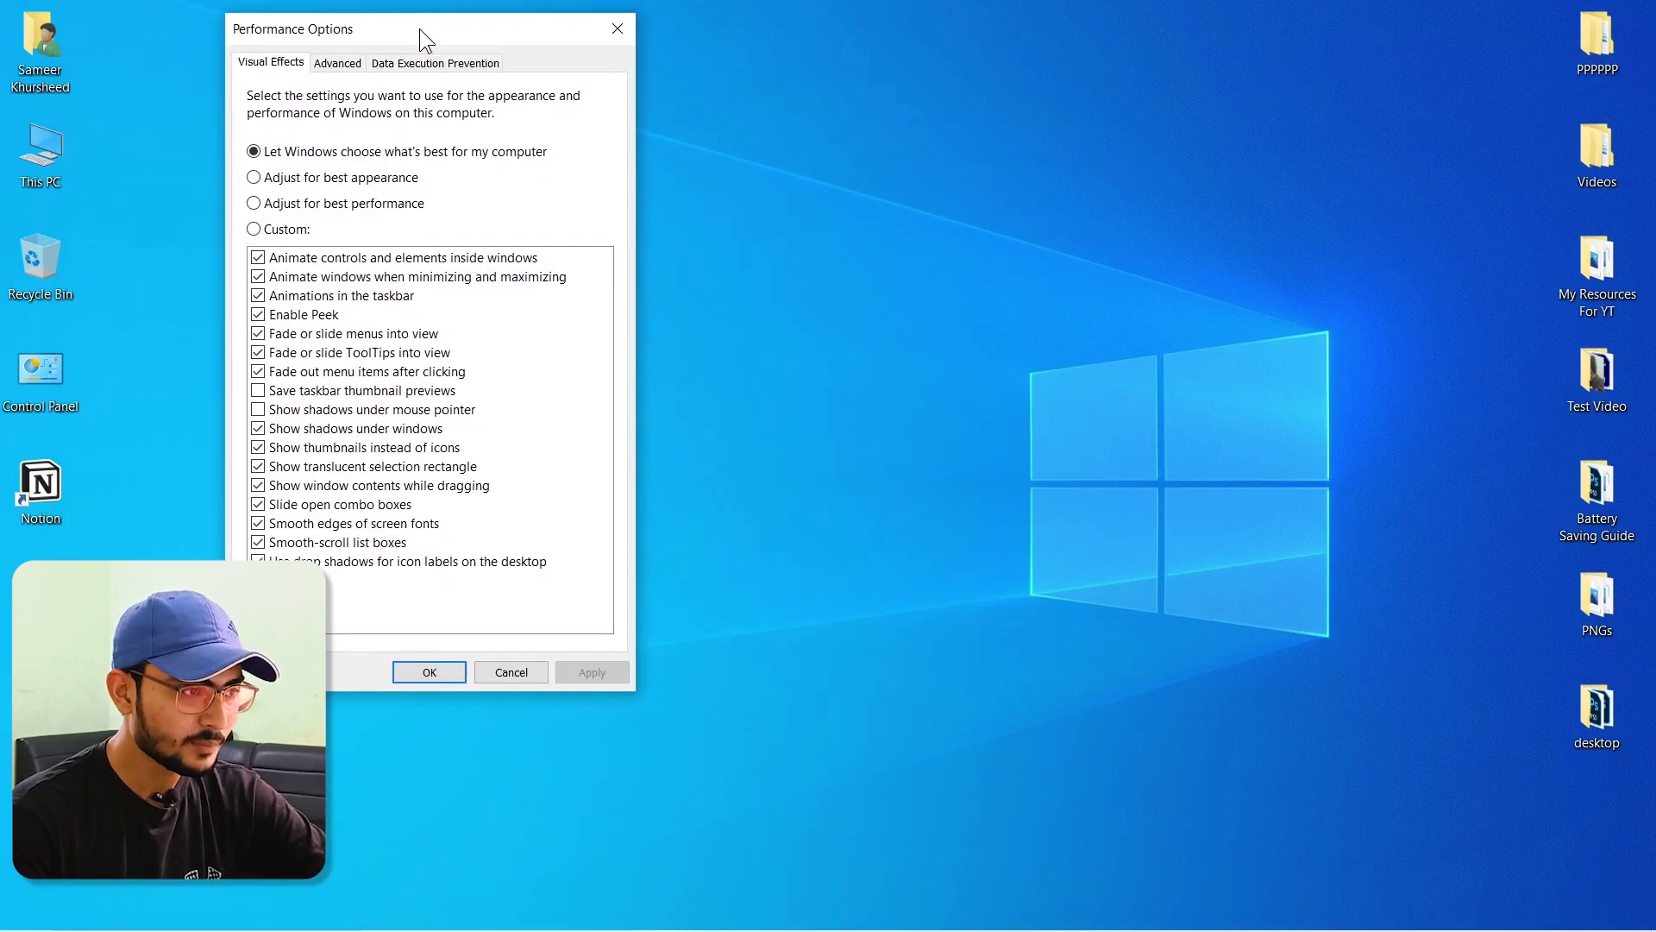
click(268, 205)
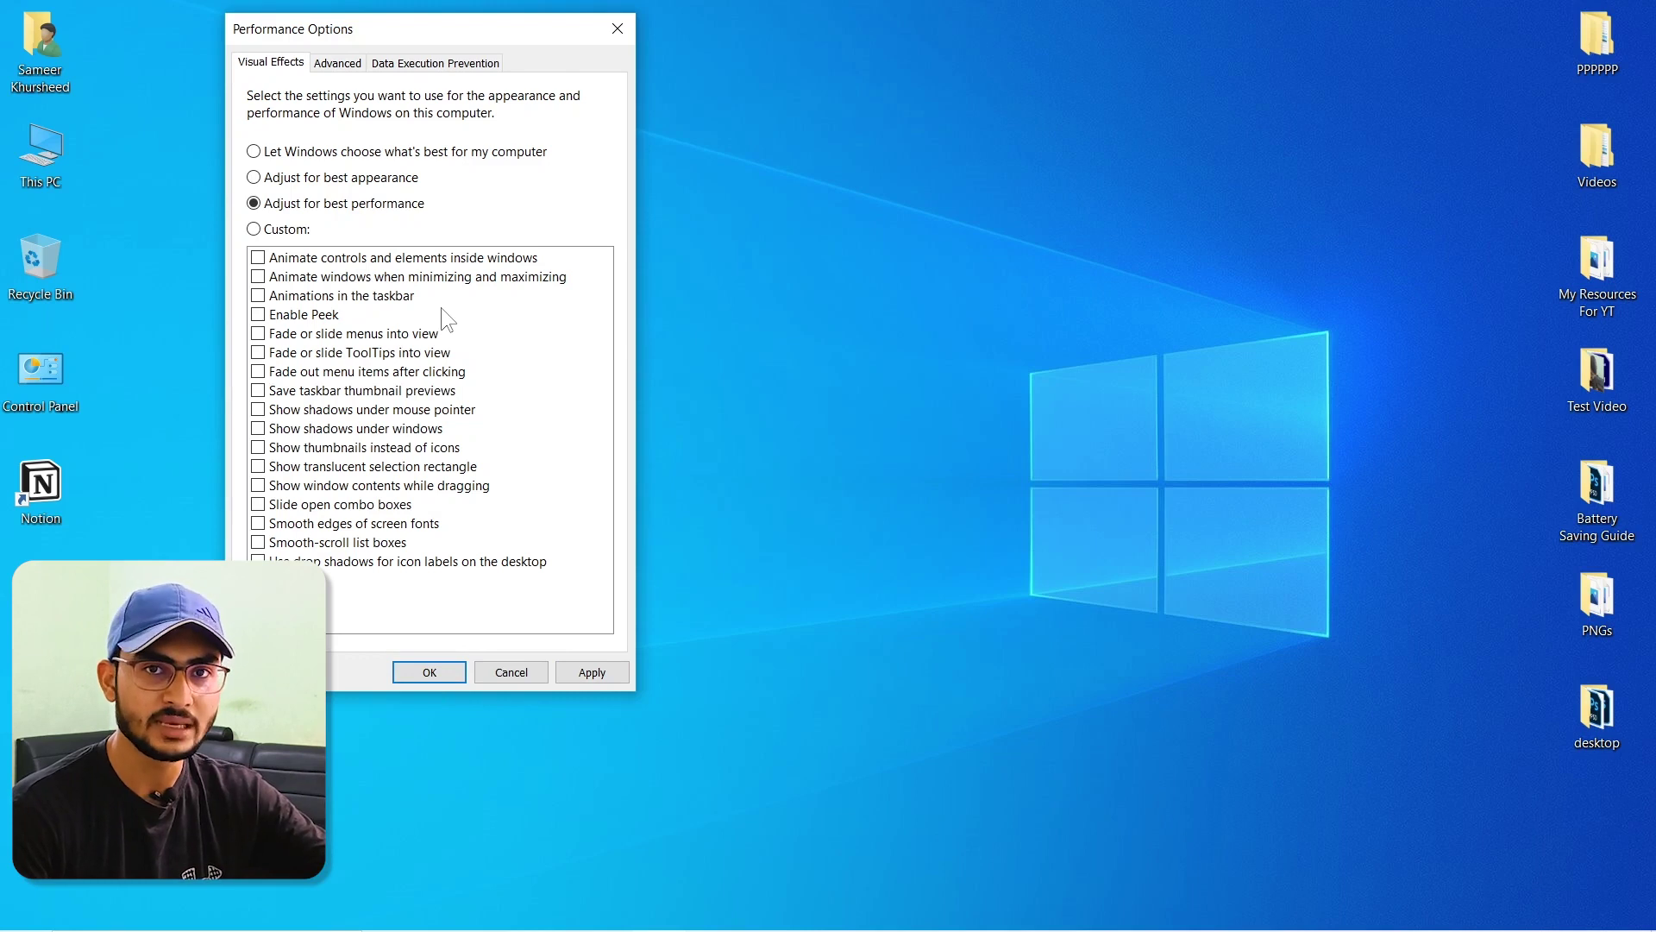
click(322, 151)
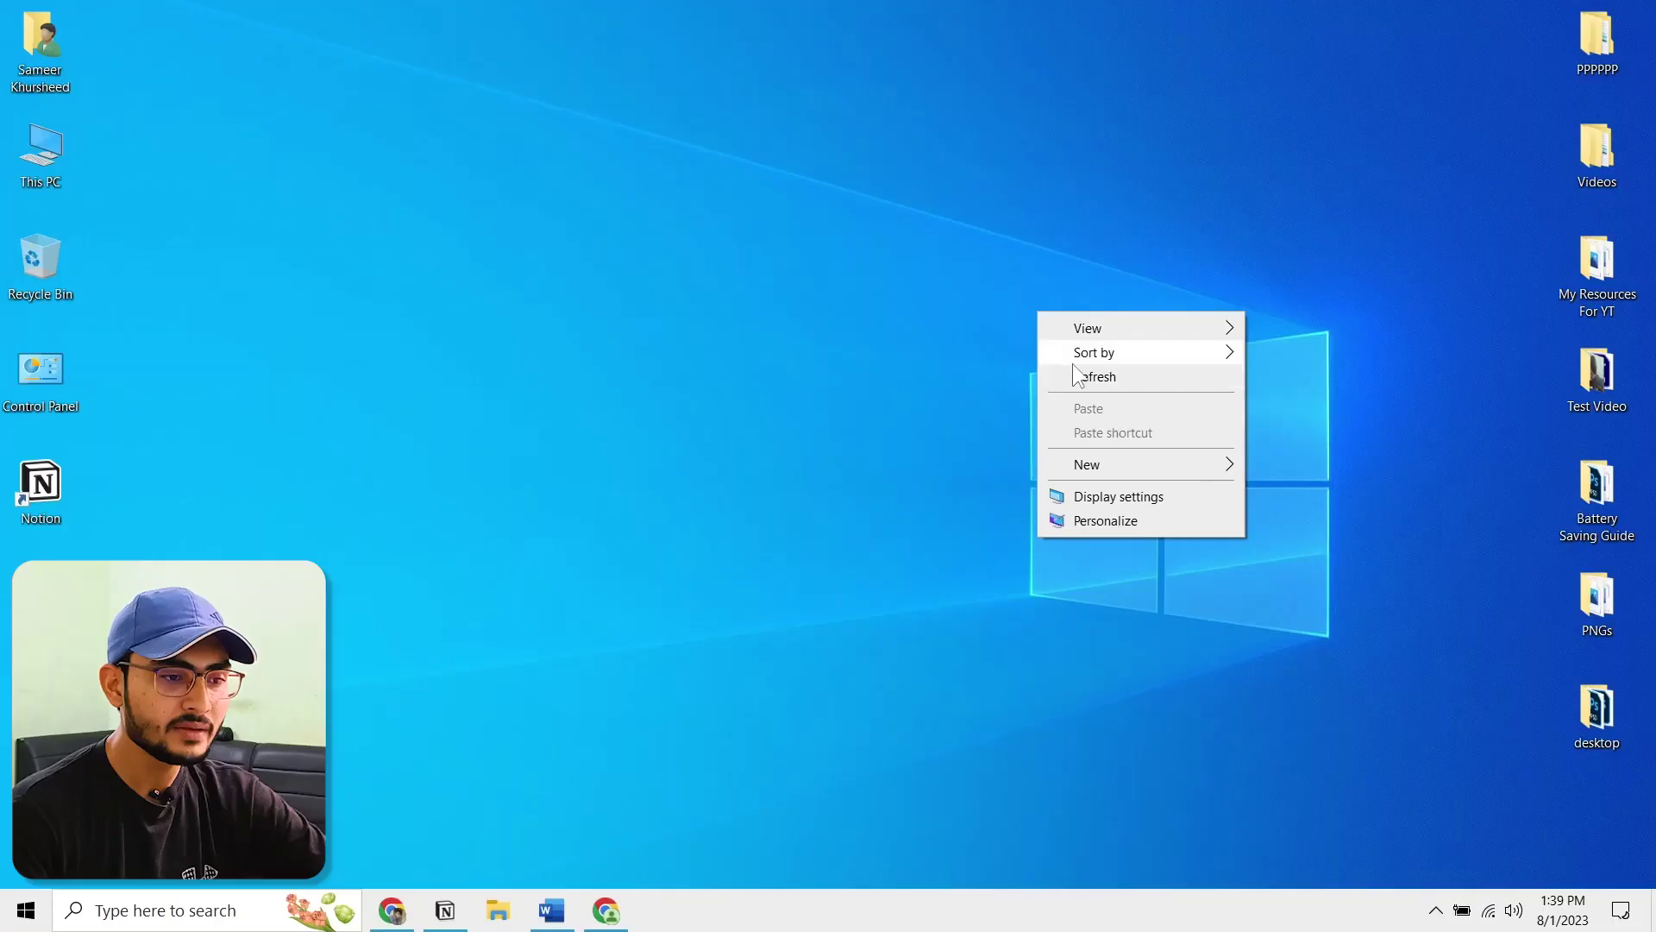
Refresh the desktop twice
click(1074, 367)
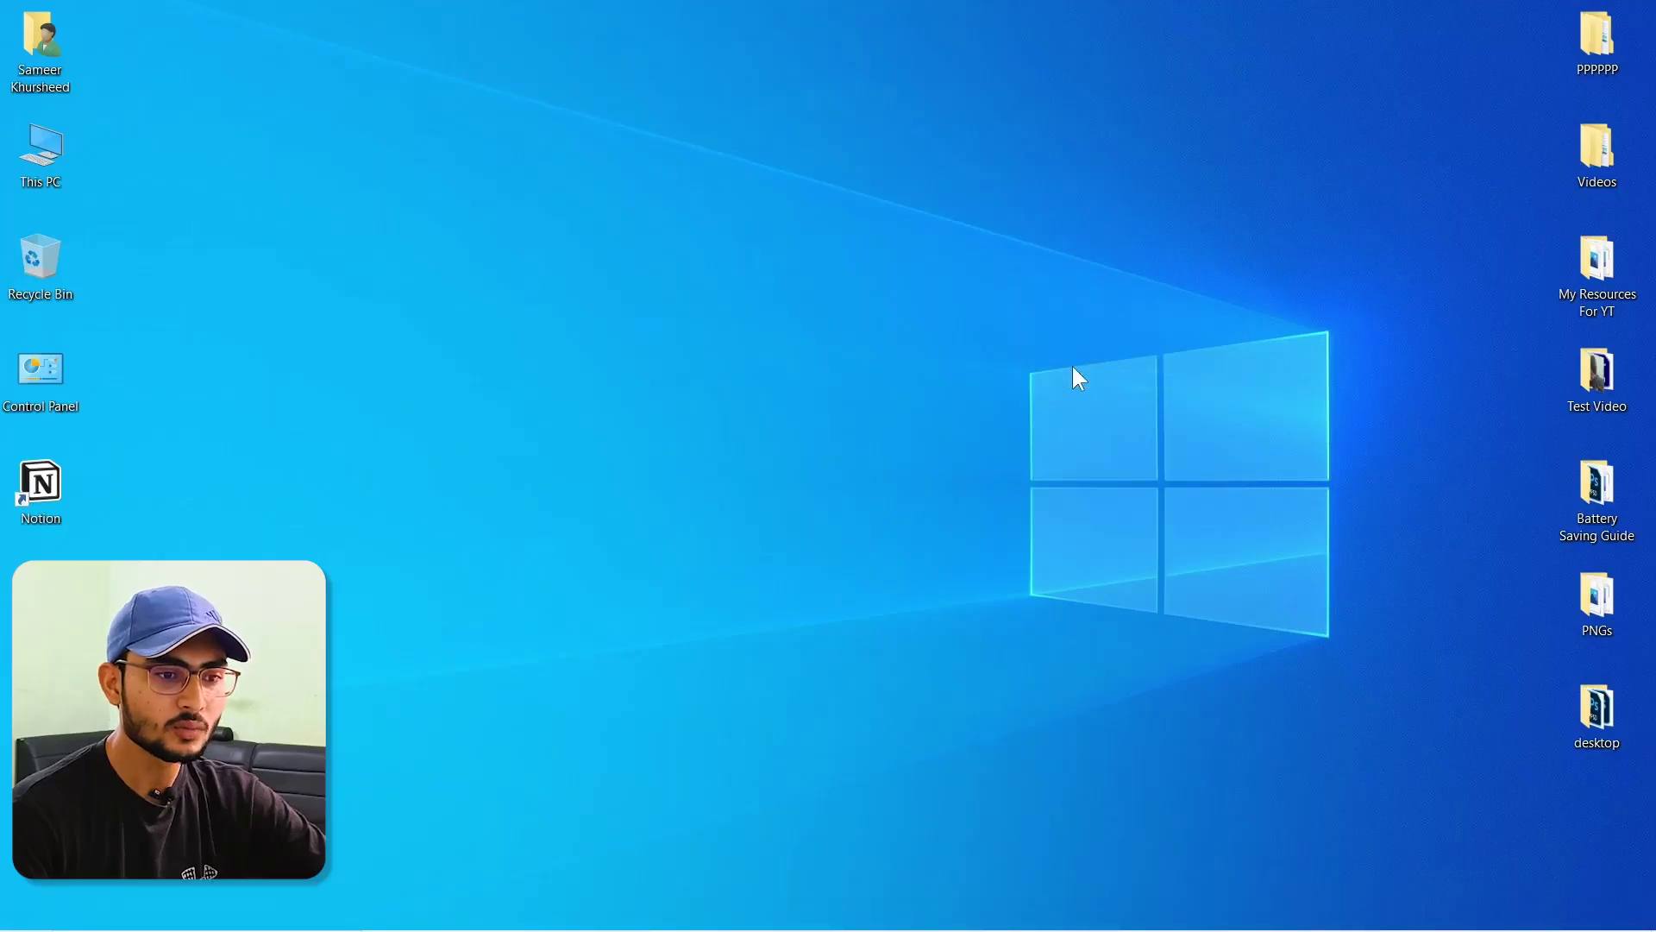
right_click(1076, 304)
click(1118, 360)
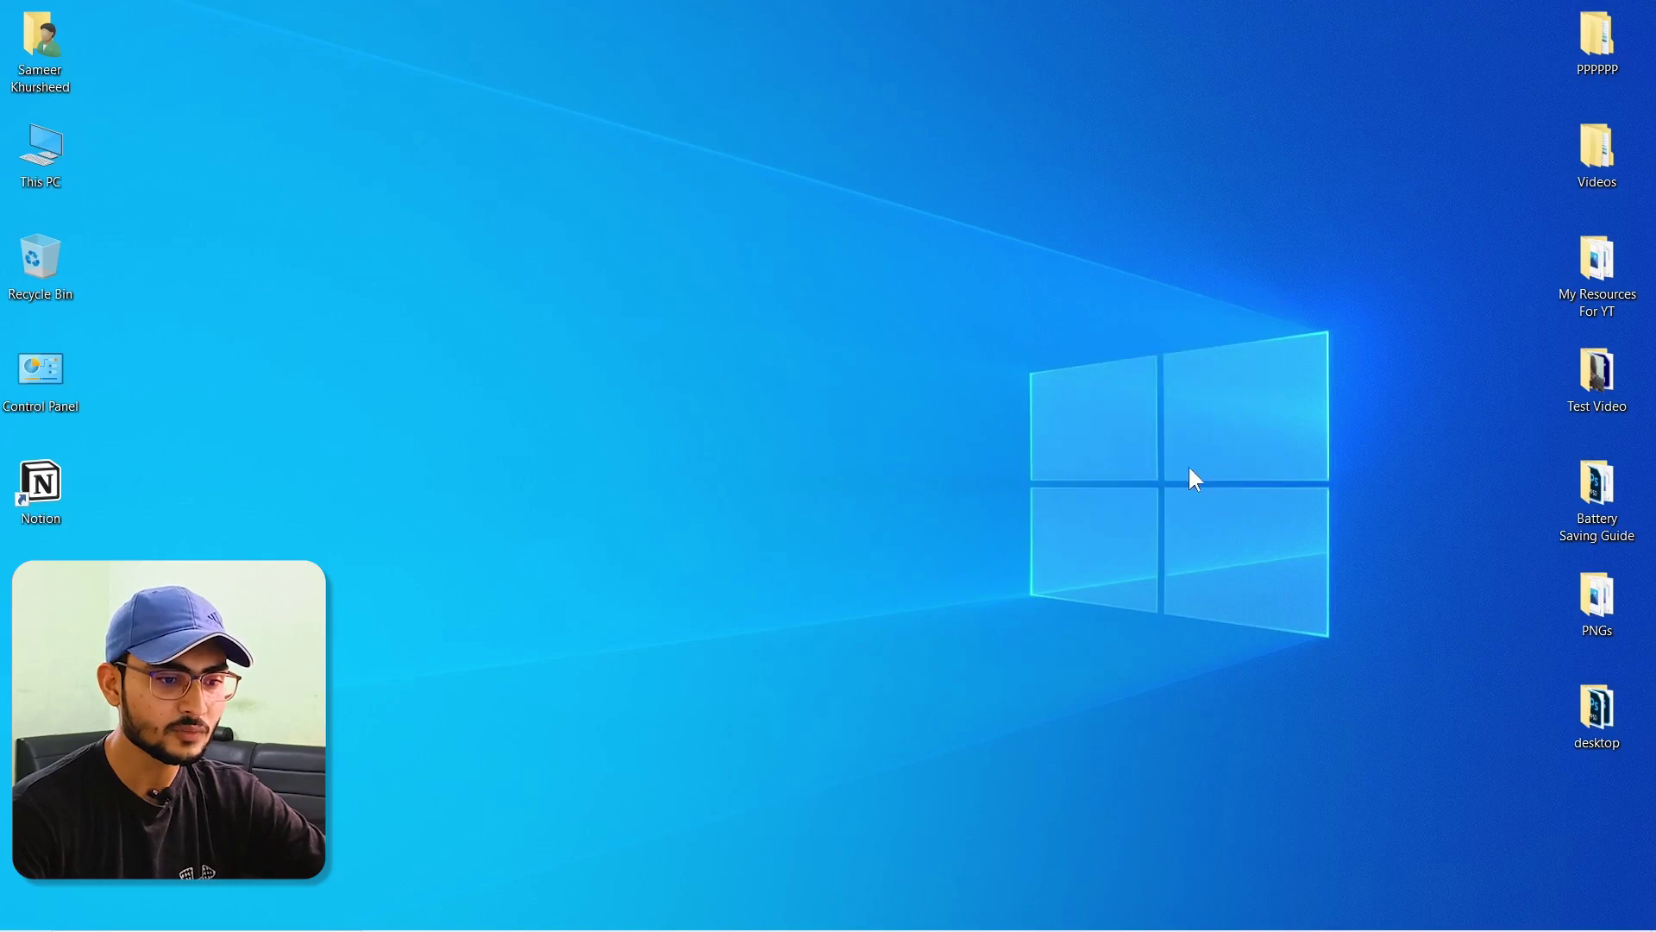
Show the hidden background apps in the notification area, and open the Startup Apps settings through the Windows search
mouse_move(1385, 922)
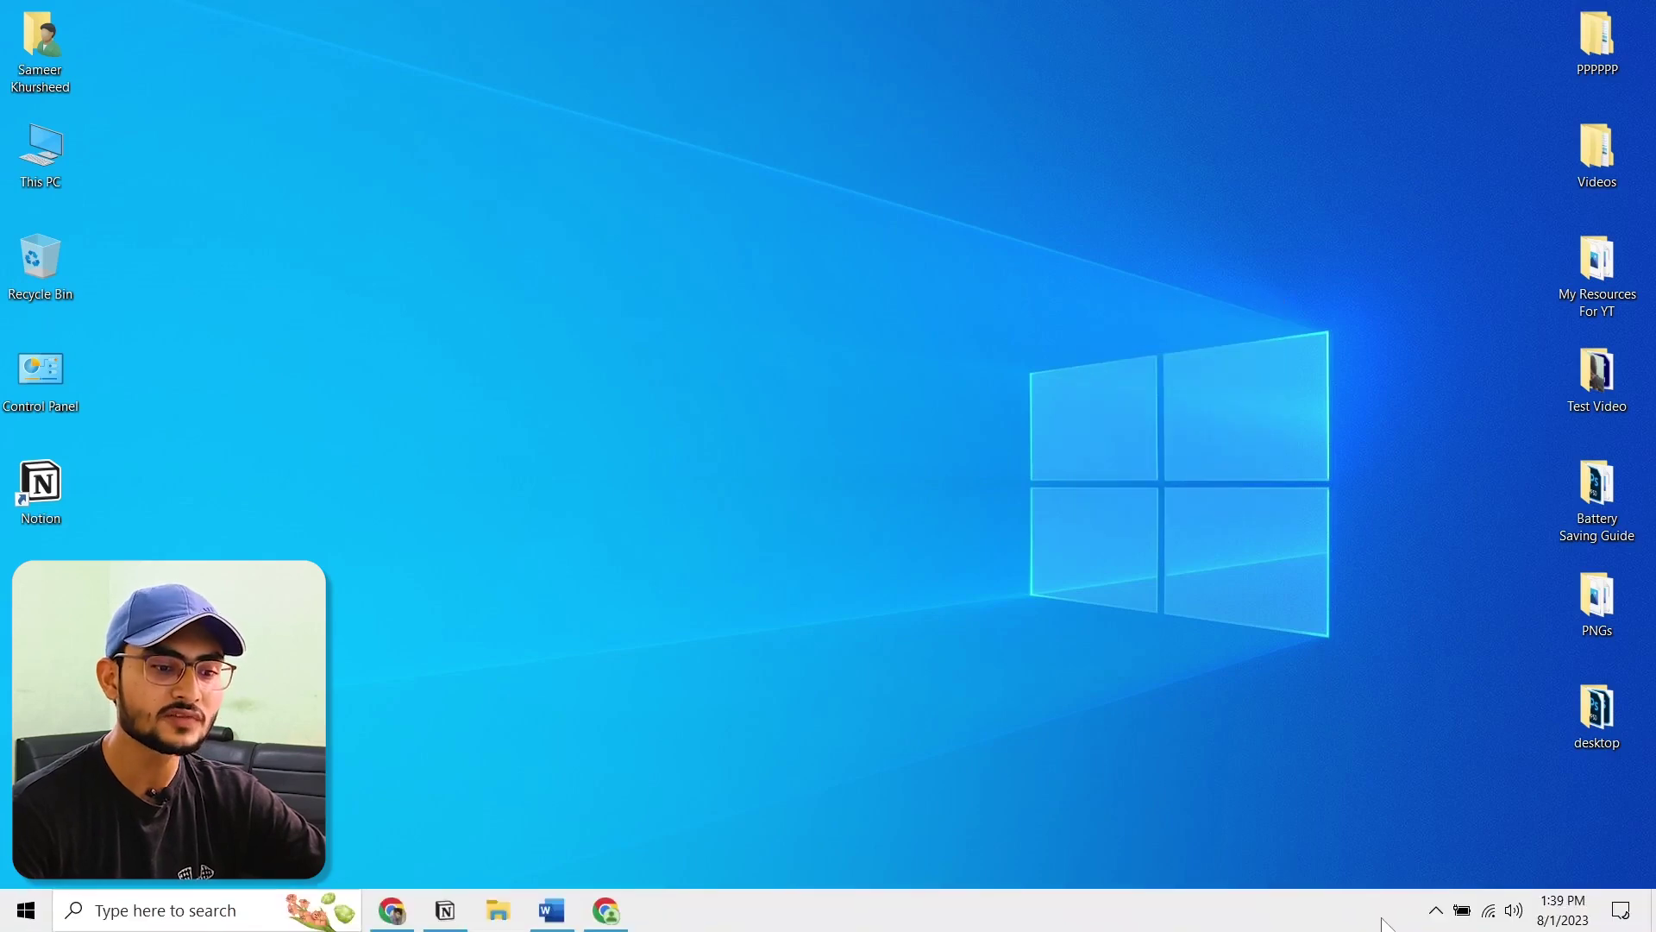
click(1436, 912)
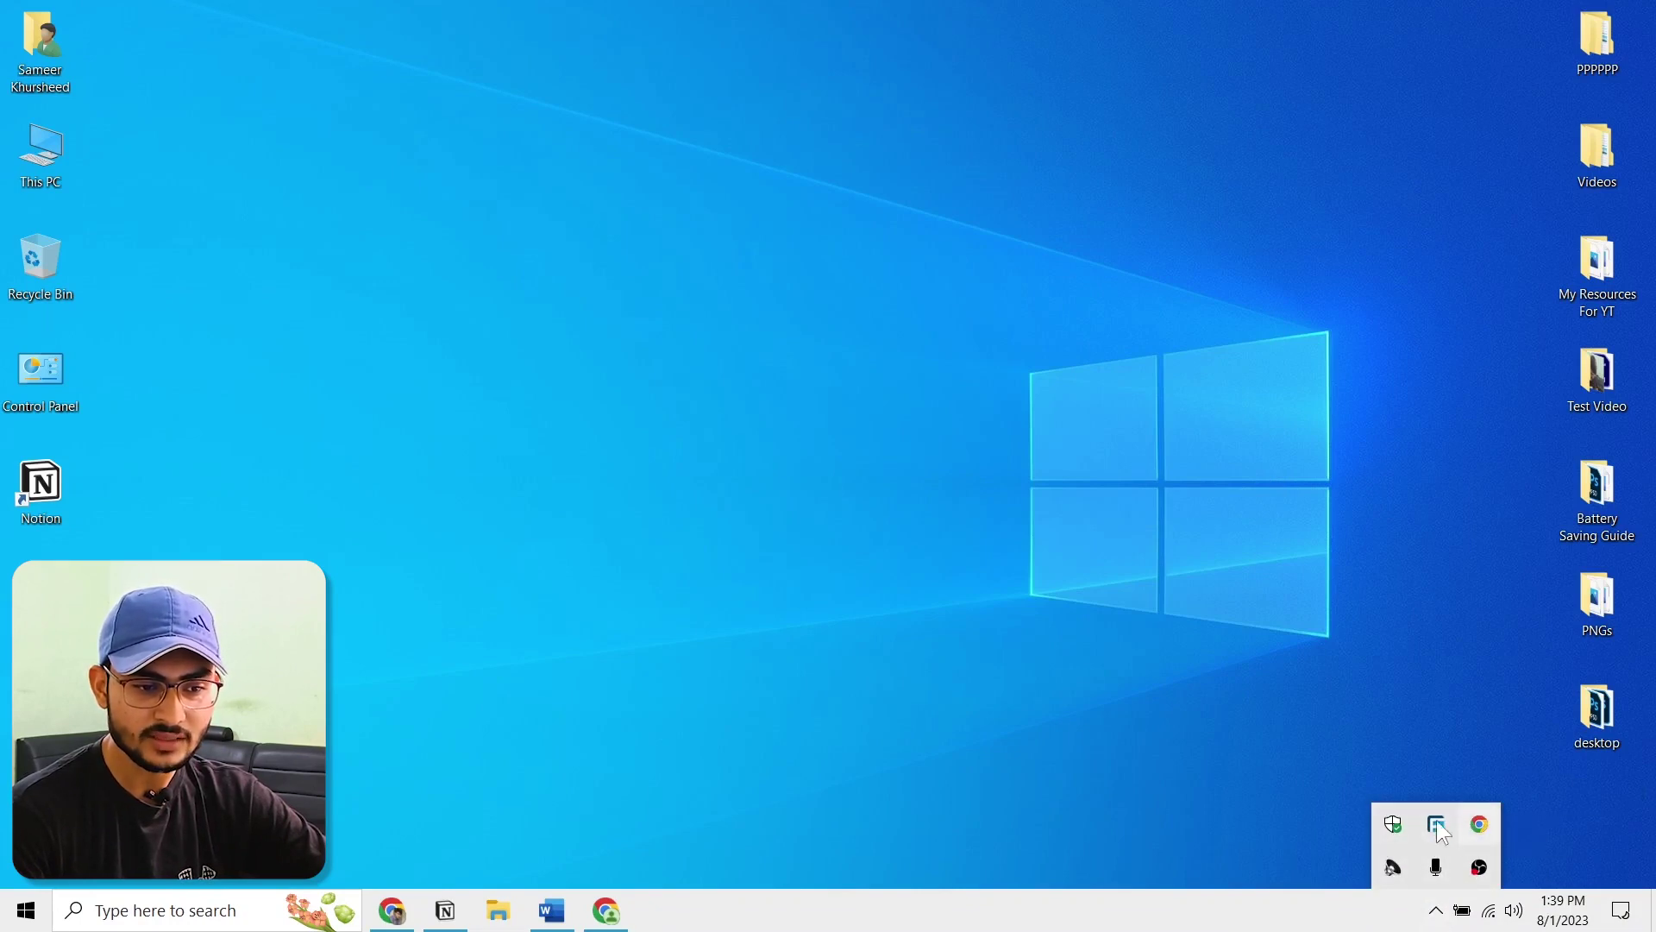
click(226, 915)
text(s)
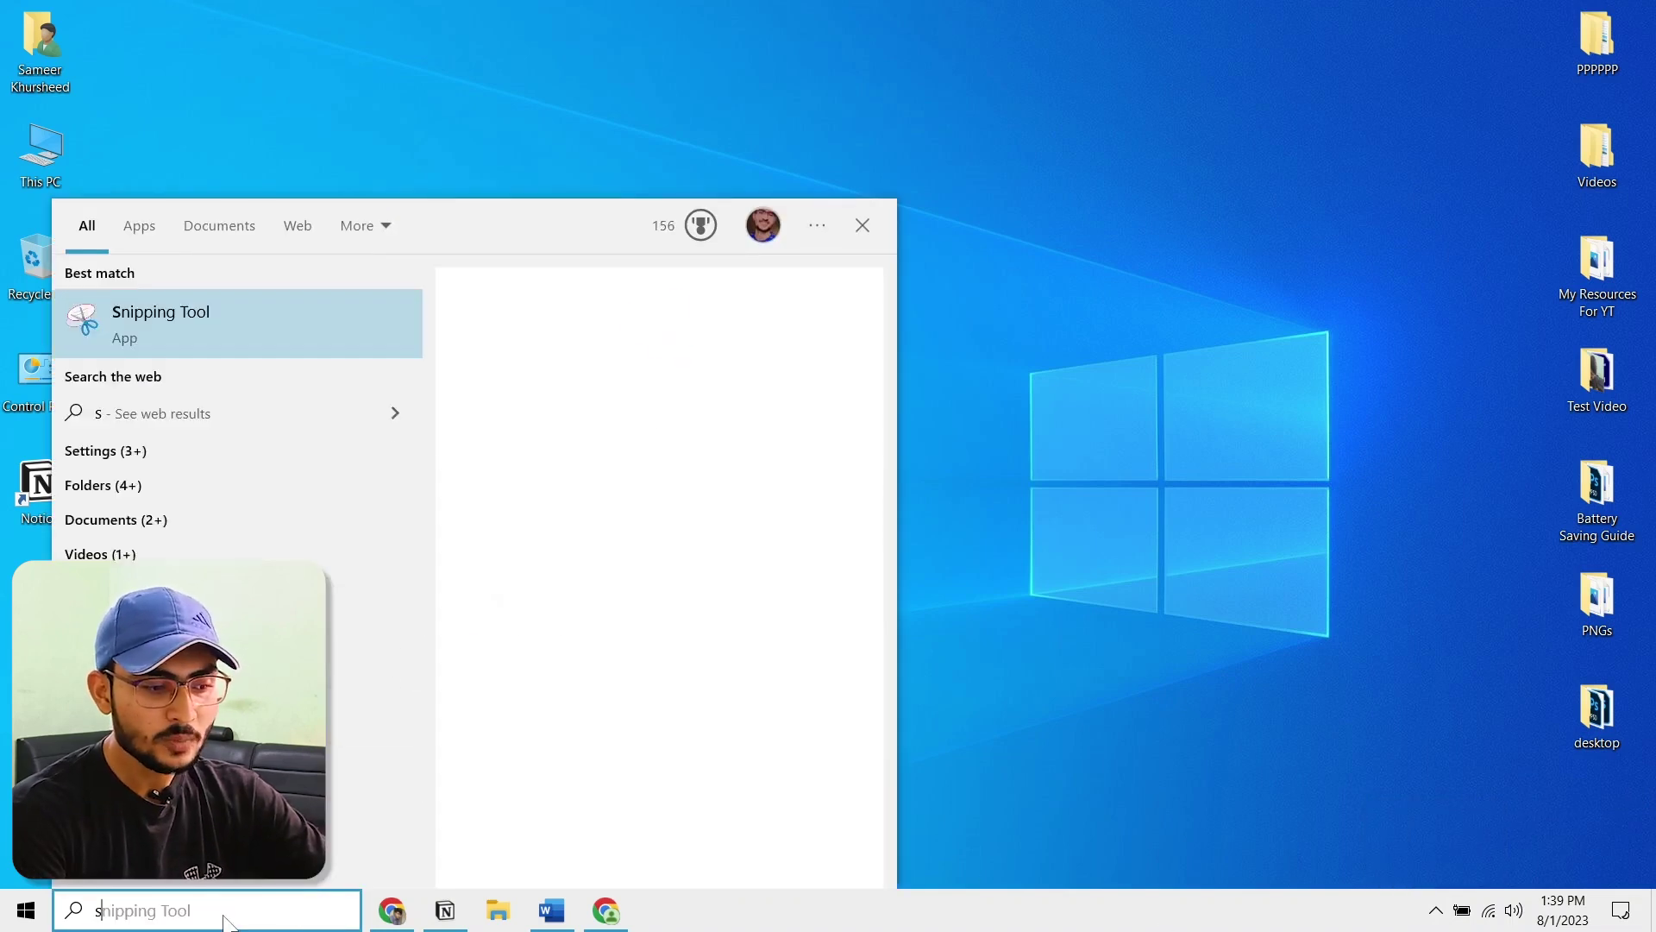
text(tar)
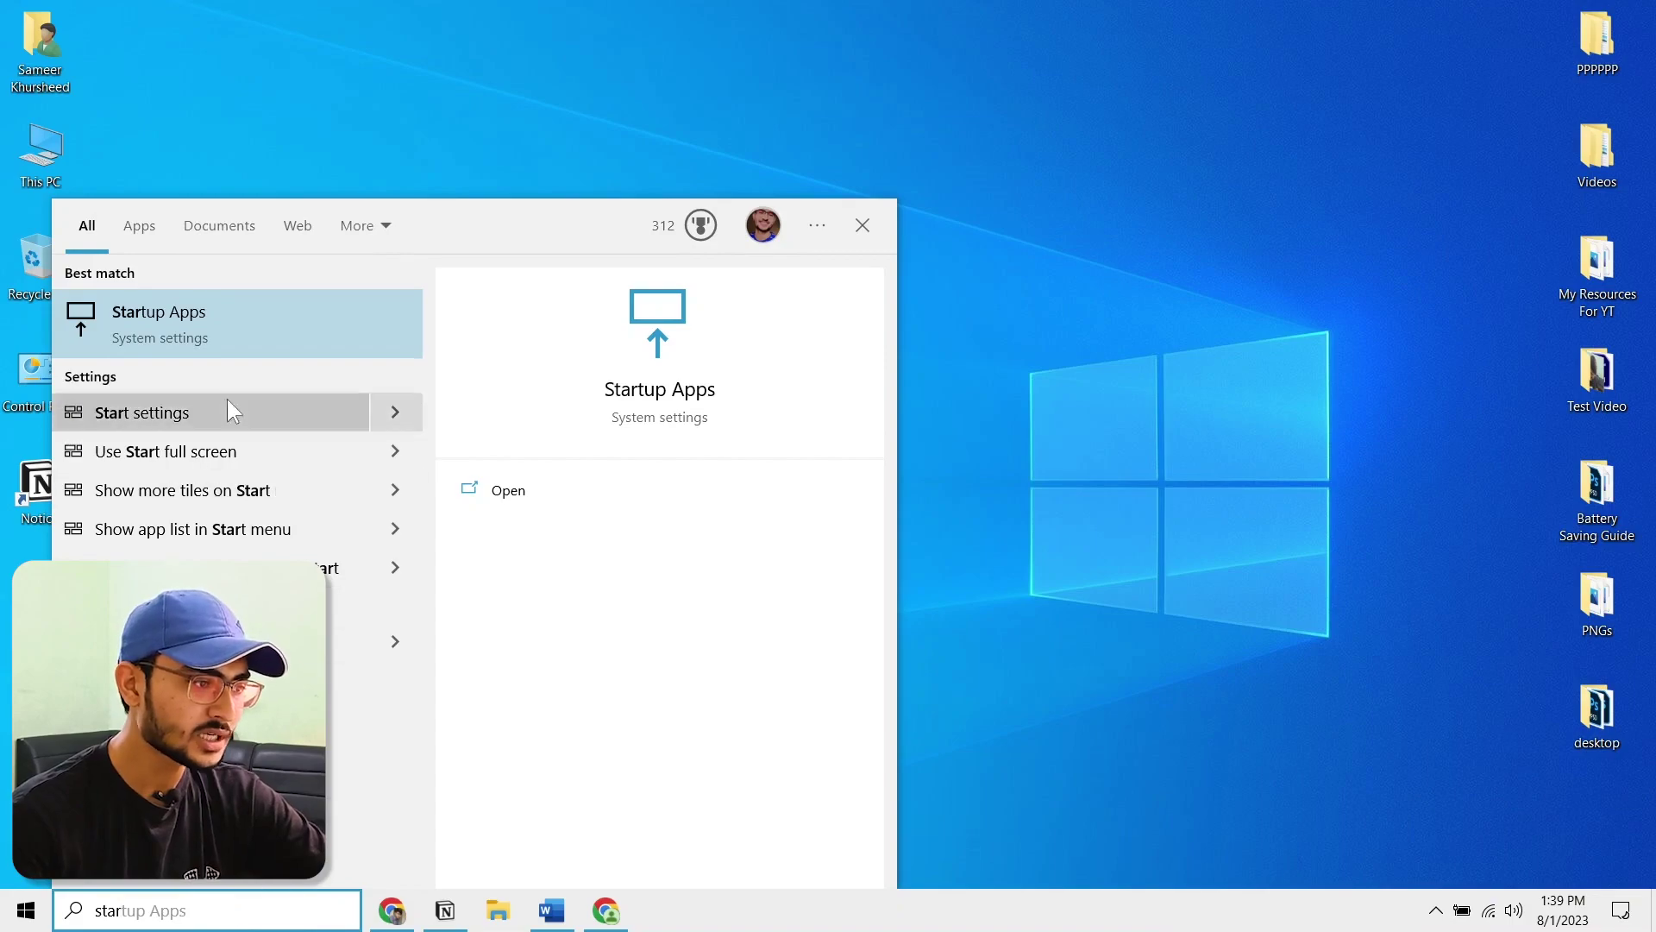
click(190, 312)
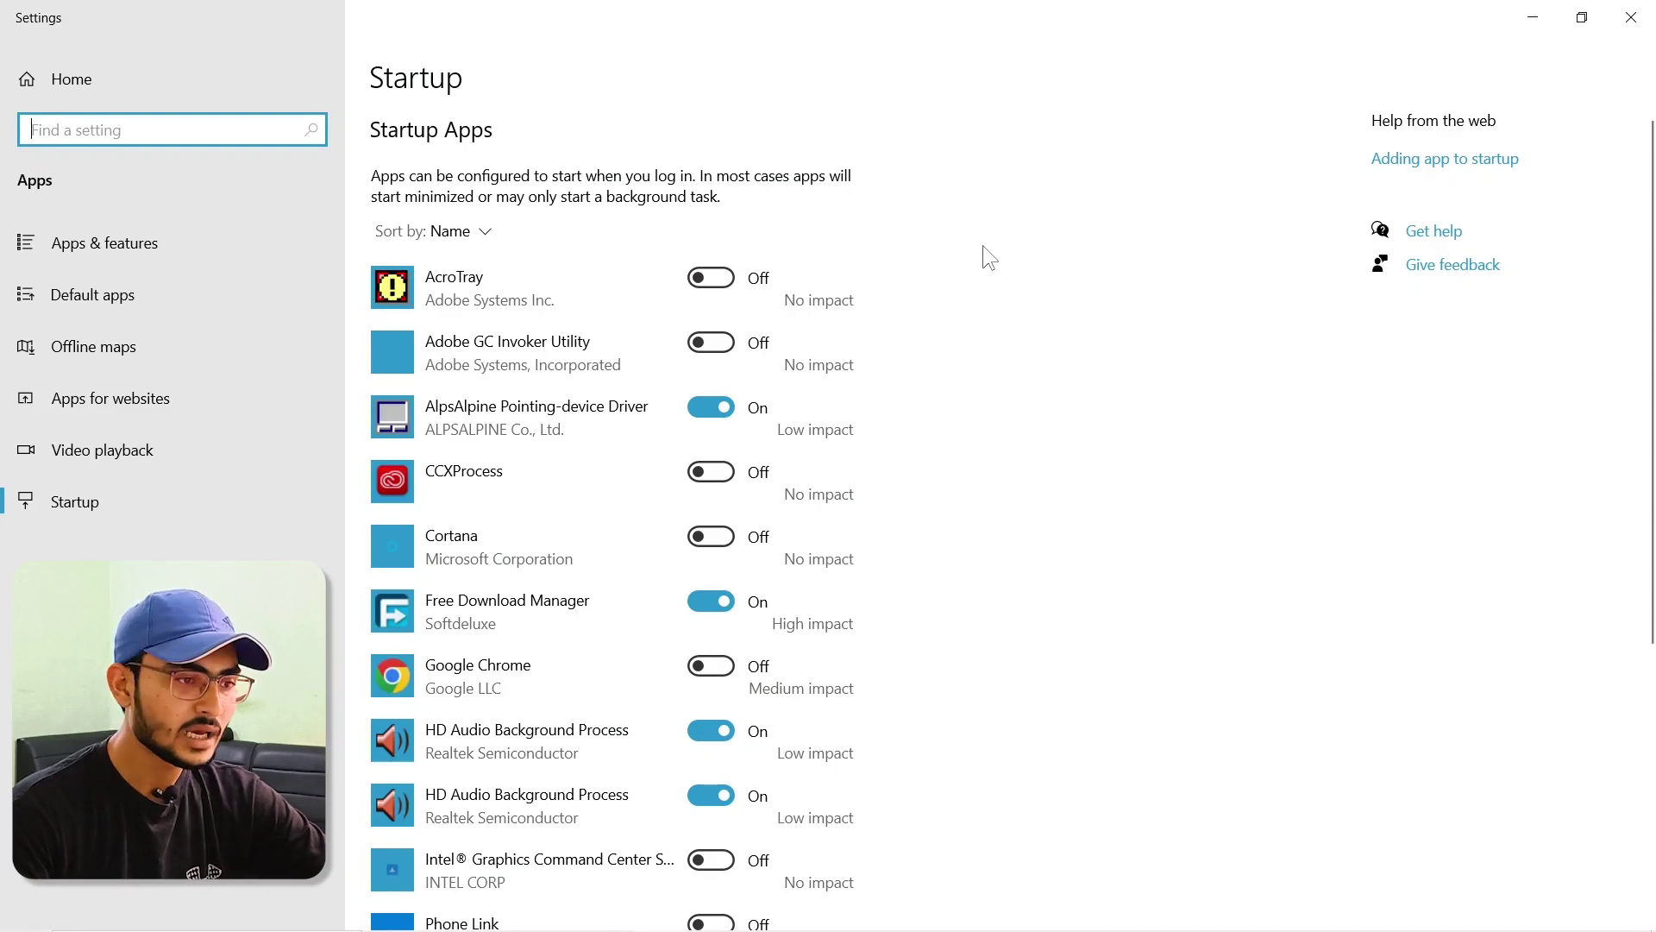
Examine which apps are switched on at startup and their impact, and dismiss the Settings window
scroll(983, 247, down, 5)
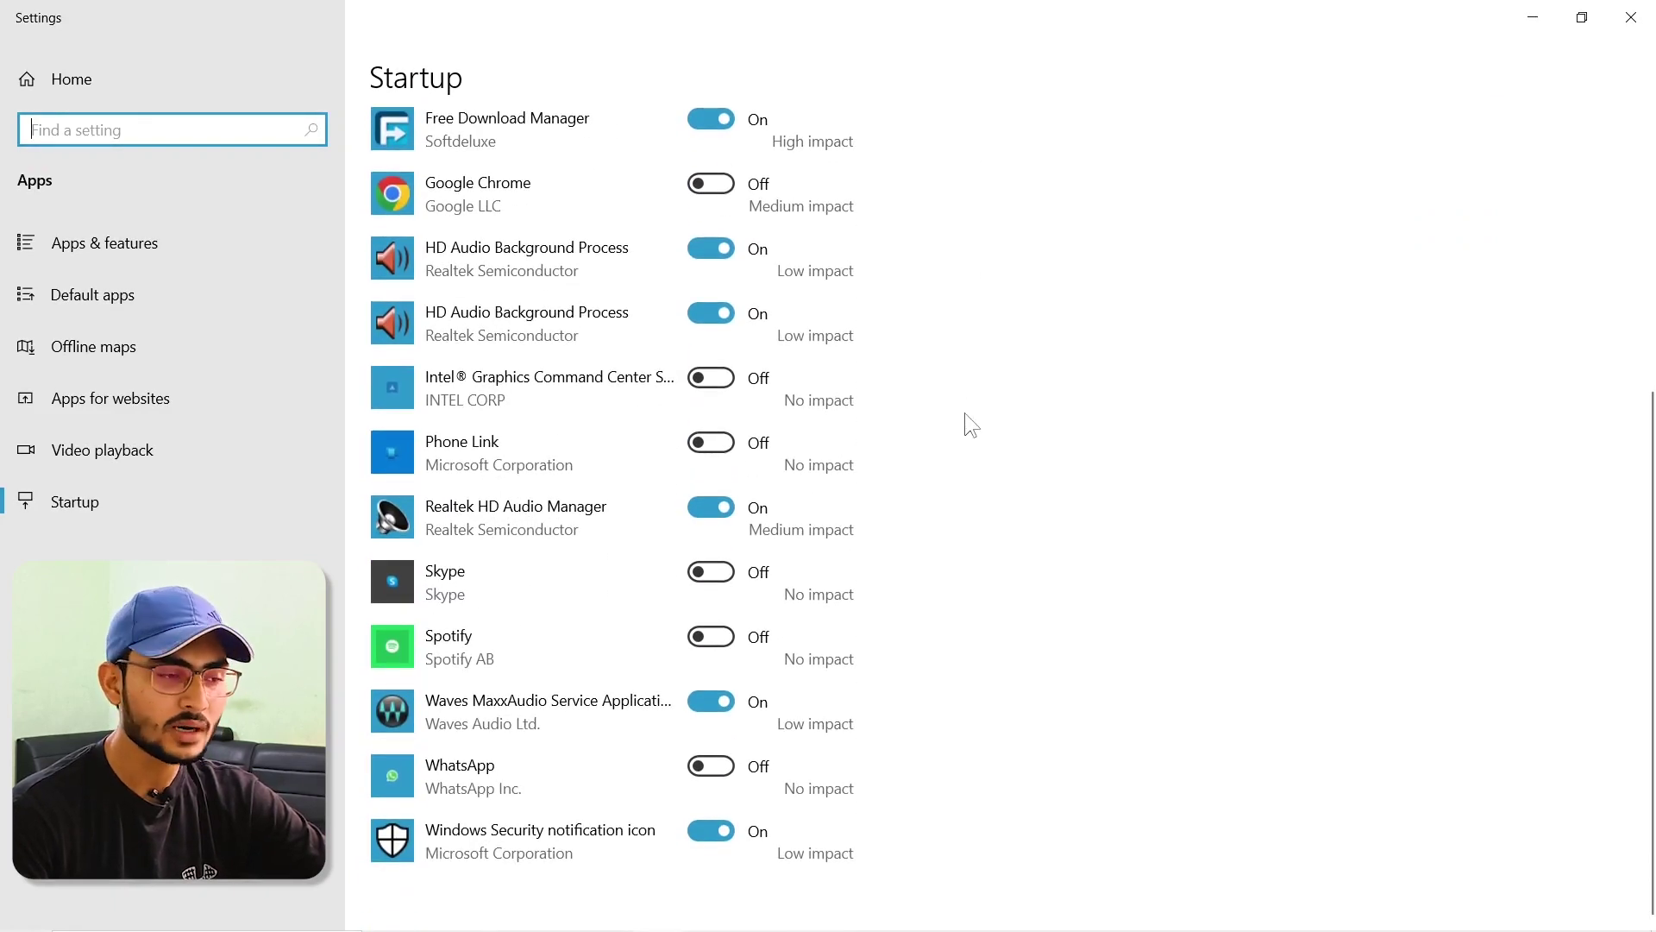
scroll(928, 463, up, 5)
scroll(928, 466, down, 4)
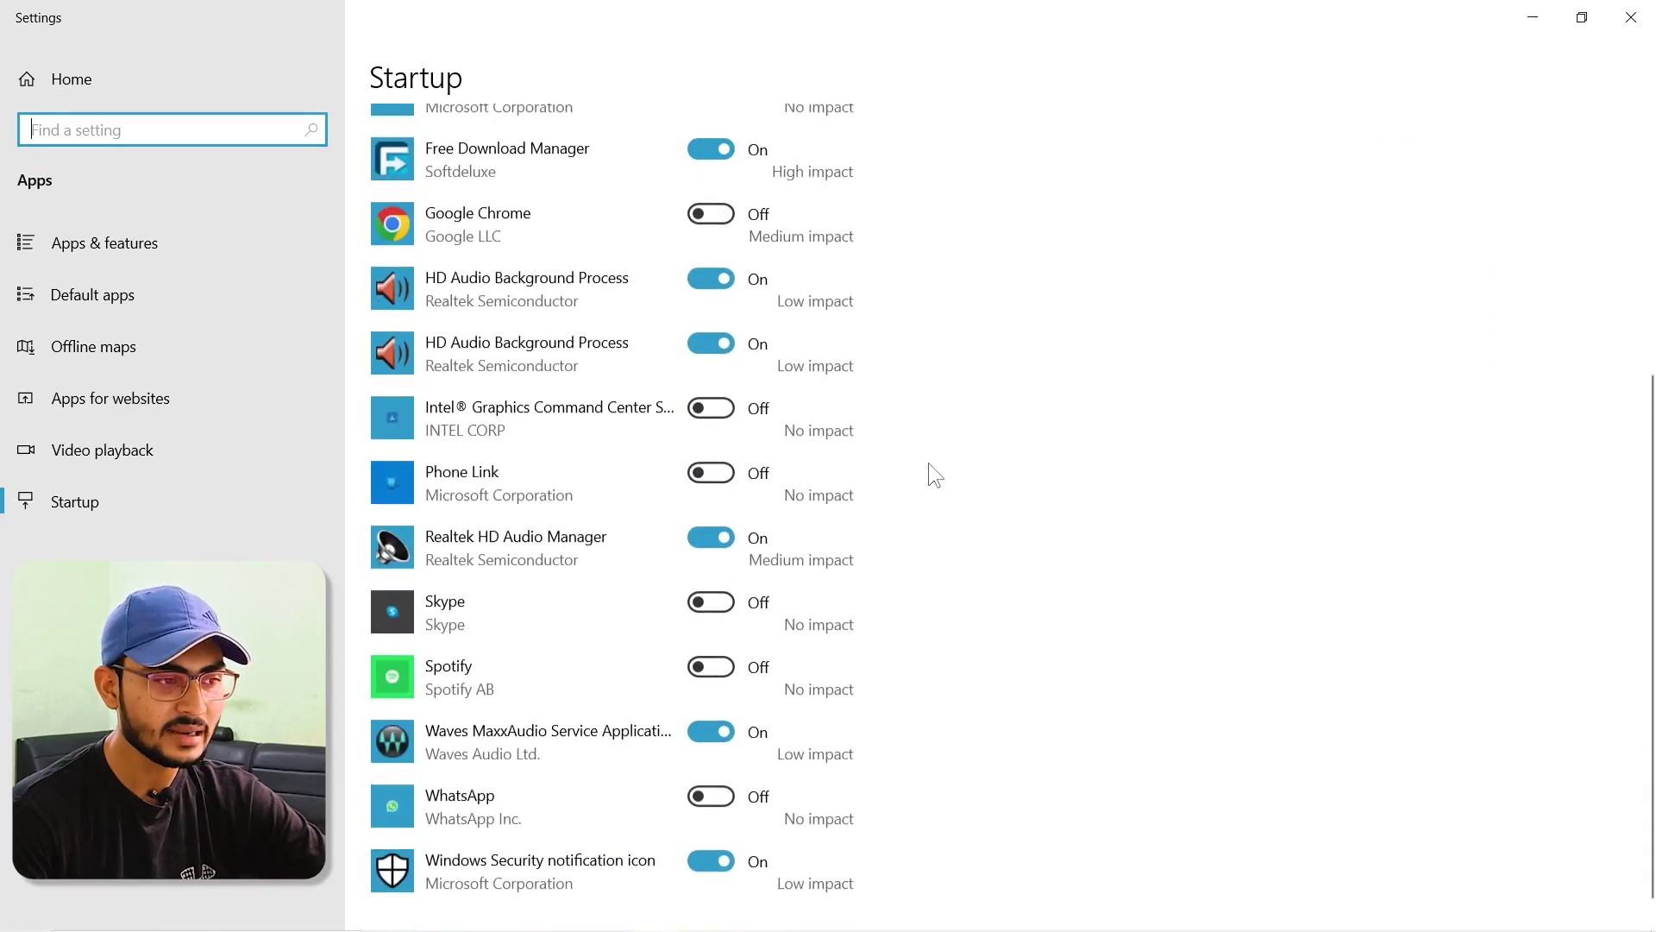
scroll(932, 471, up, 2)
scroll(936, 475, up, 2)
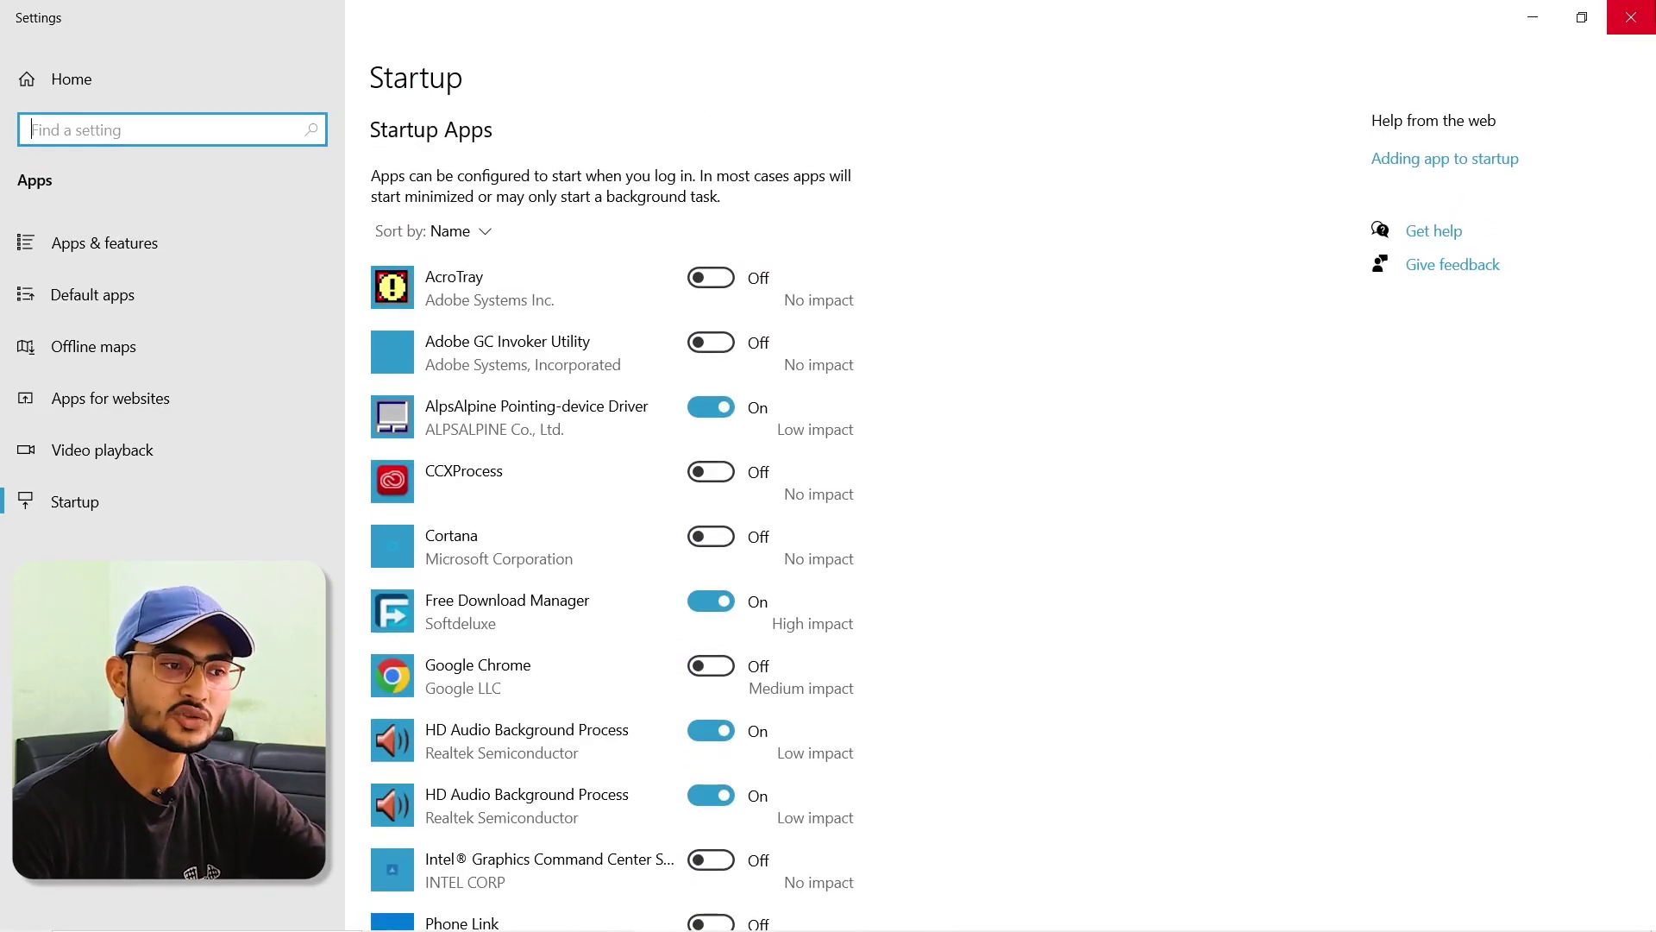
click(1536, 17)
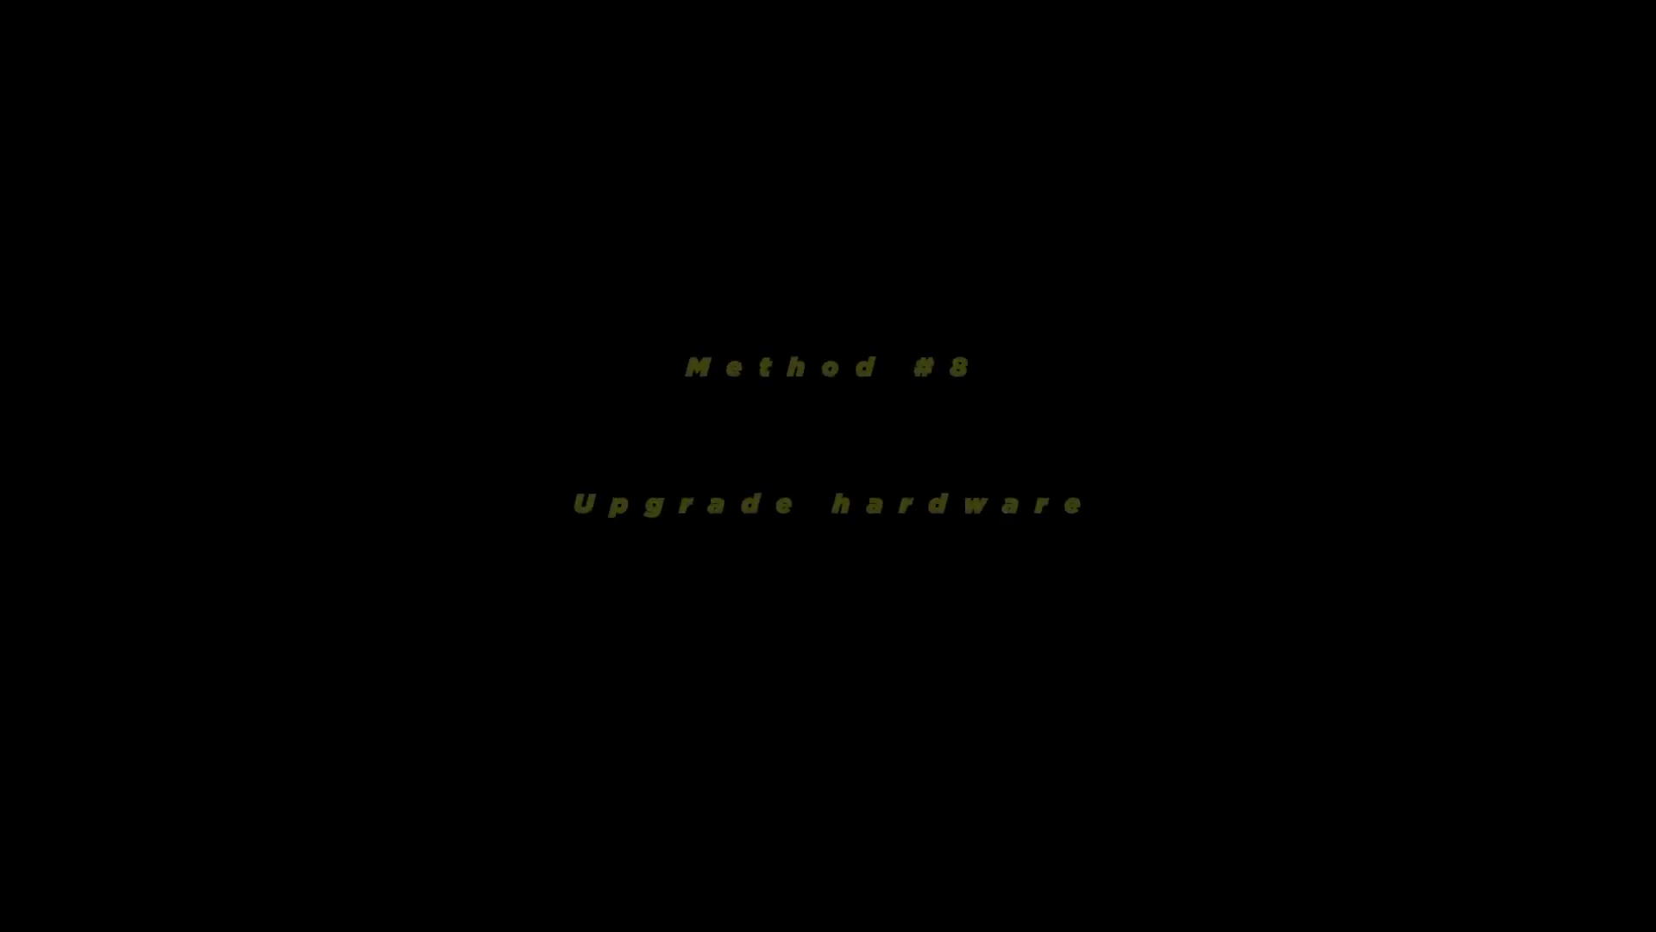